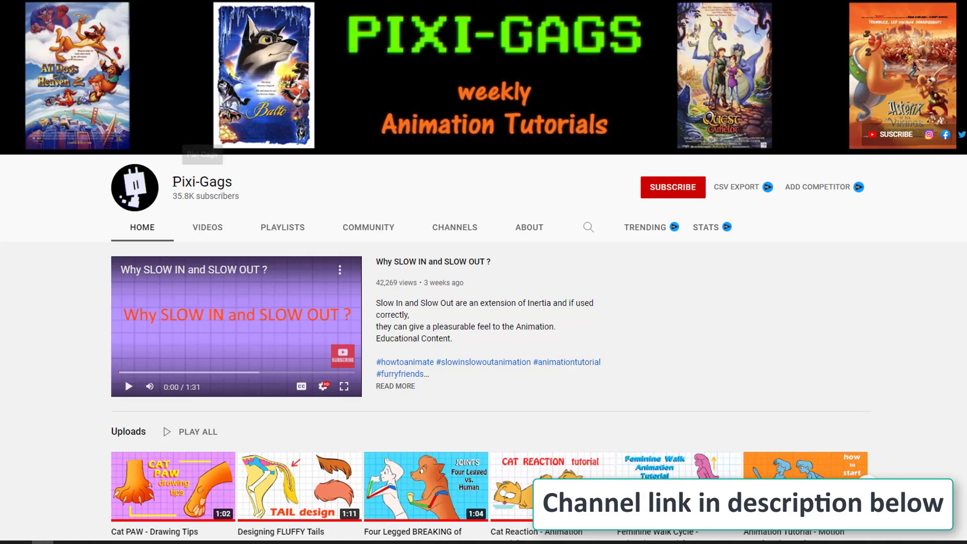
# Browse the uploaded animation tutorials on the Pixi-Gags channel
pyautogui.moveTo(173, 181); pyautogui.dragTo(276, 191)
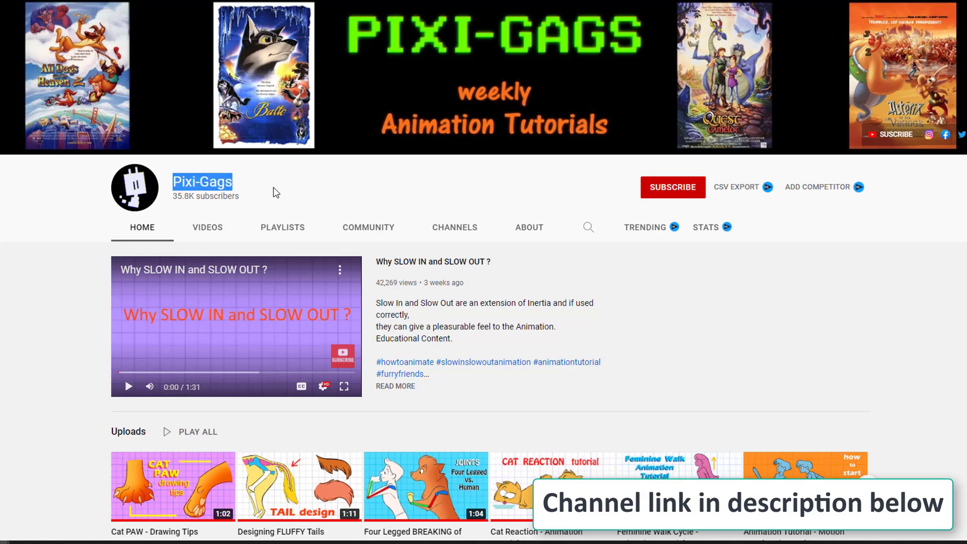
pyautogui.click(276, 193)
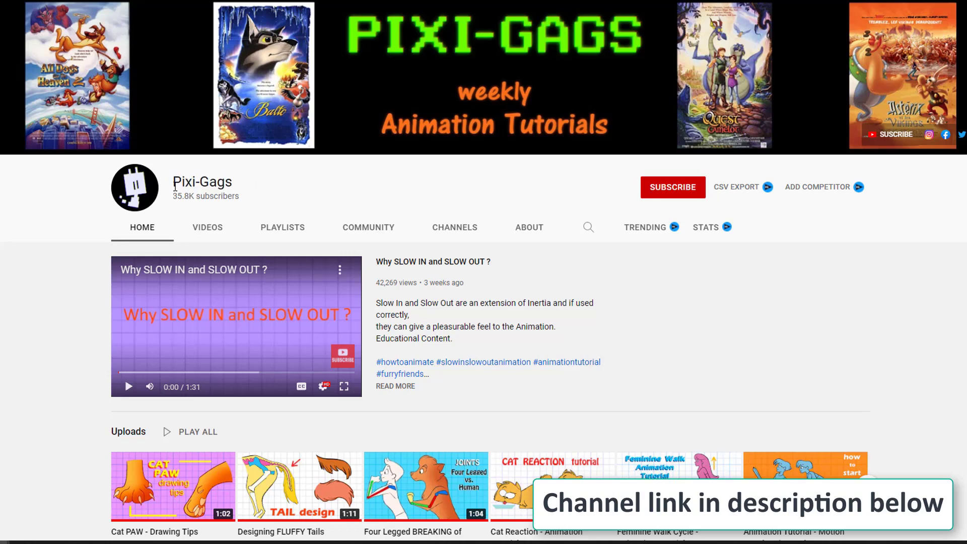
pyautogui.click(202, 235)
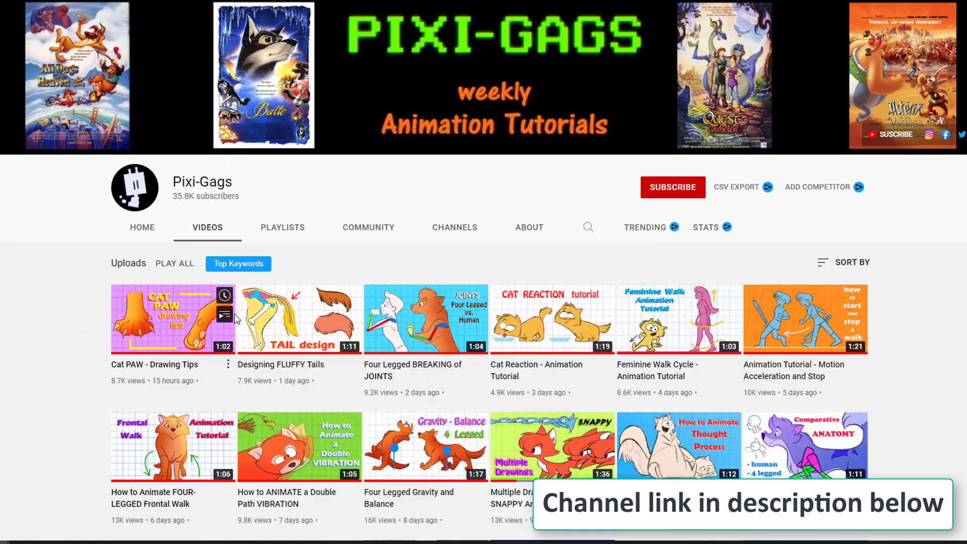
pyautogui.scroll(-1, 923, 341)
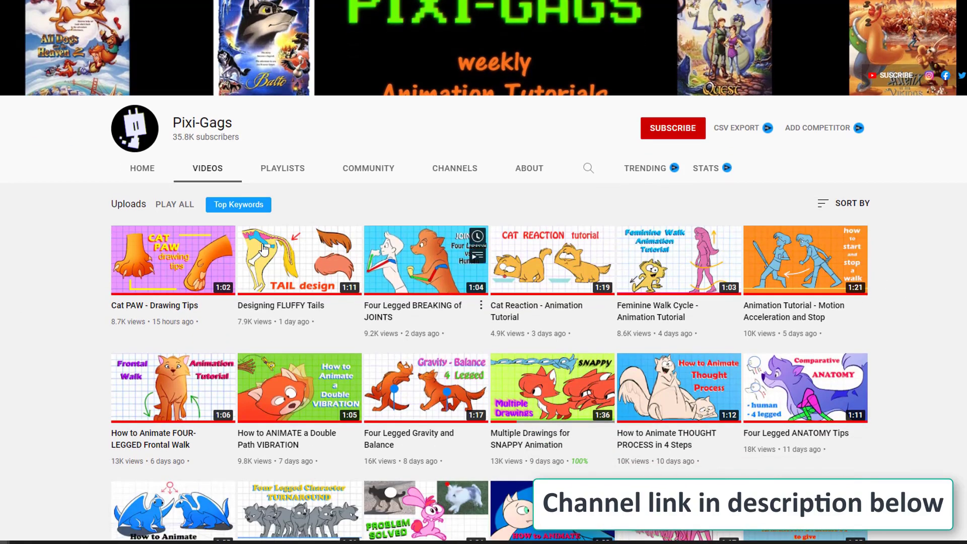
pyautogui.scroll(-3, 63, 255)
pyautogui.scroll(4, 55, 245)
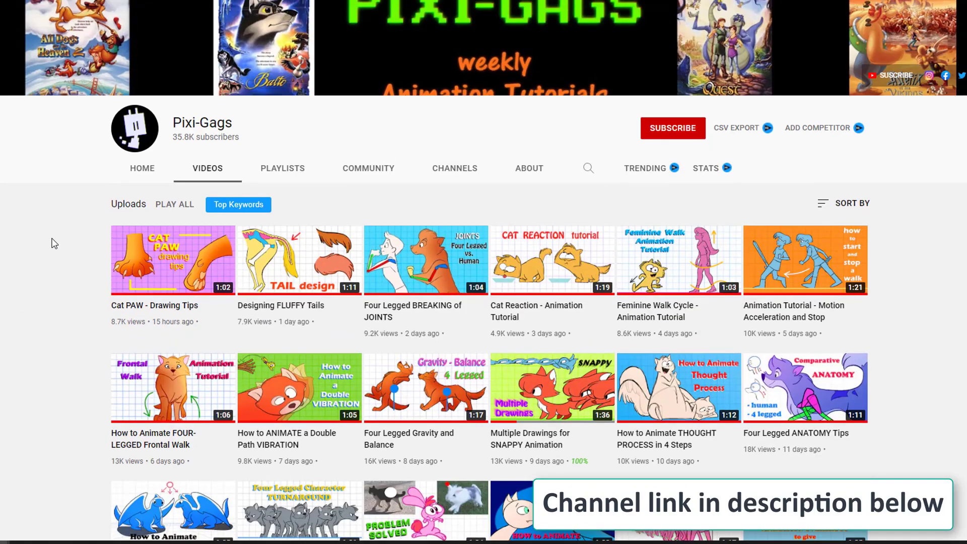
pyautogui.scroll(-2, 87, 221)
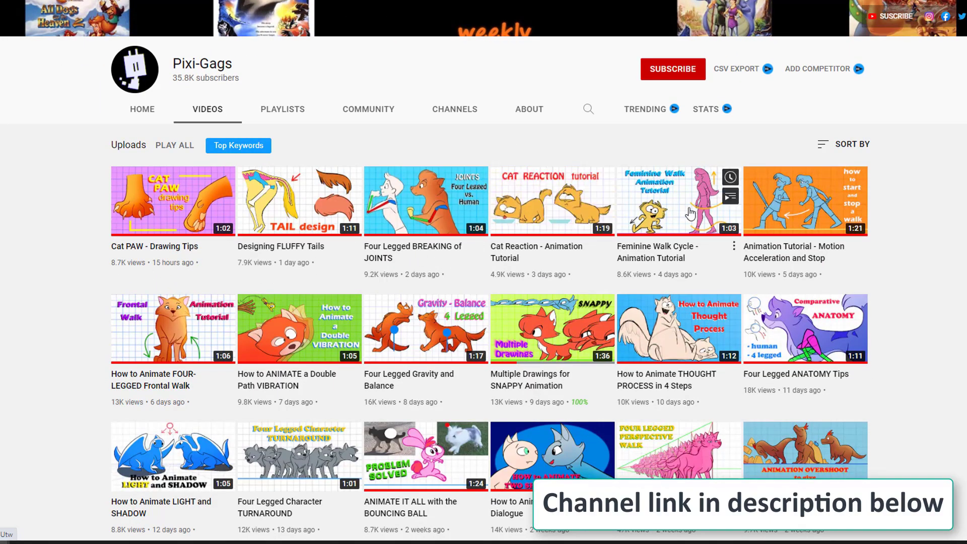
pyautogui.scroll(2, 619, 200)
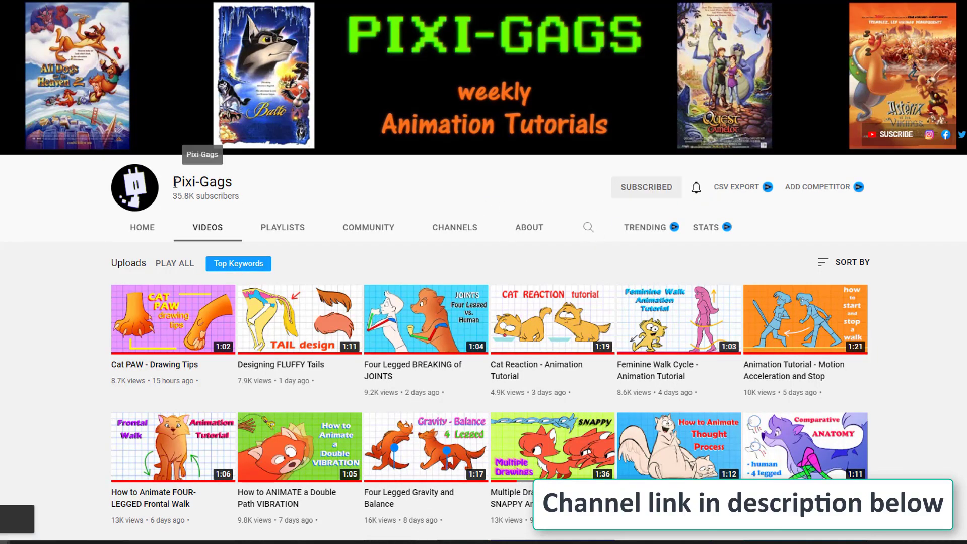
pyautogui.moveTo(174, 182); pyautogui.dragTo(281, 188)
pyautogui.click(53, 247)
pyautogui.scroll(-8, 53, 246)
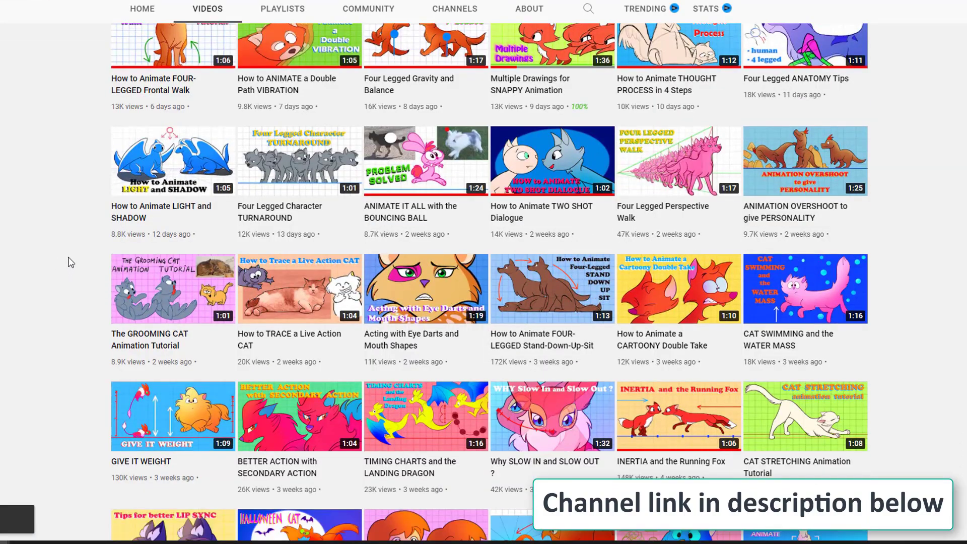
pyautogui.scroll(-13, 70, 262)
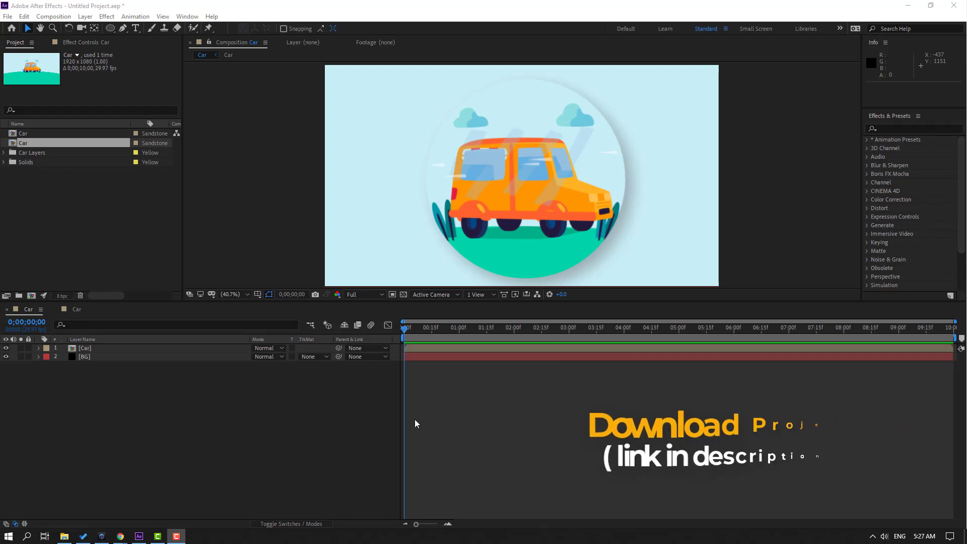
# Open the nested Car composition and pre-compose its five speed layers into a new composition named Speed
pyautogui.click(81, 352)
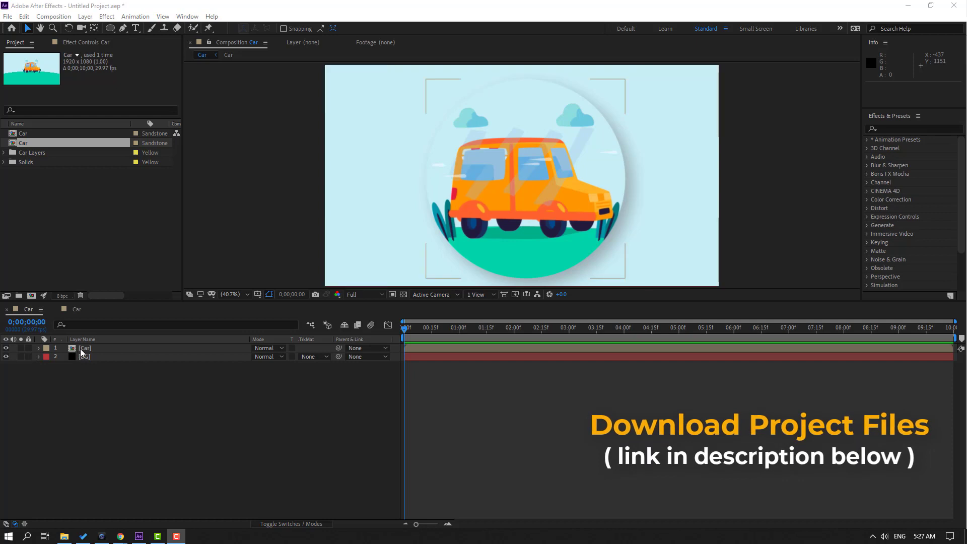
pyautogui.doubleClick(82, 351)
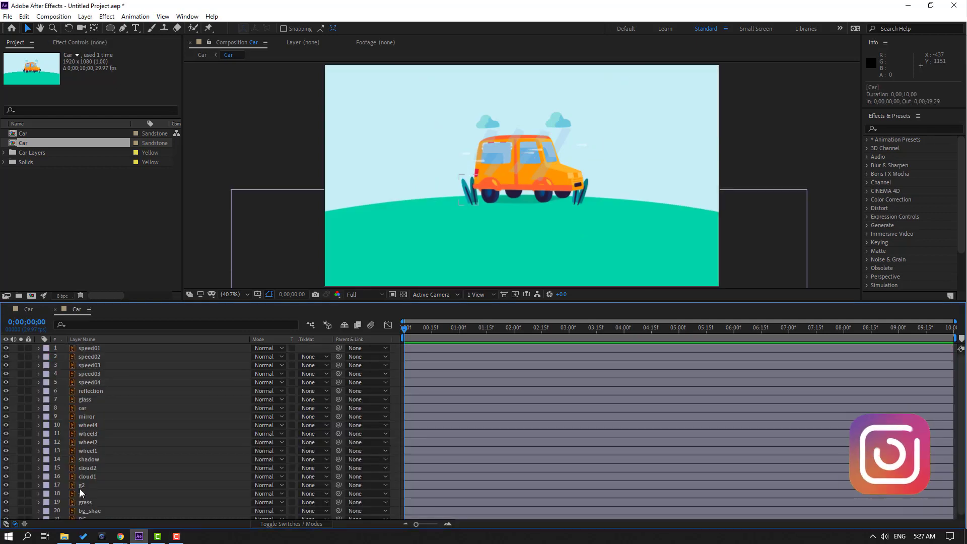
pyautogui.click(95, 349)
pyautogui.keyDown('shift'); pyautogui.click(107, 383); pyautogui.keyUp('shift')
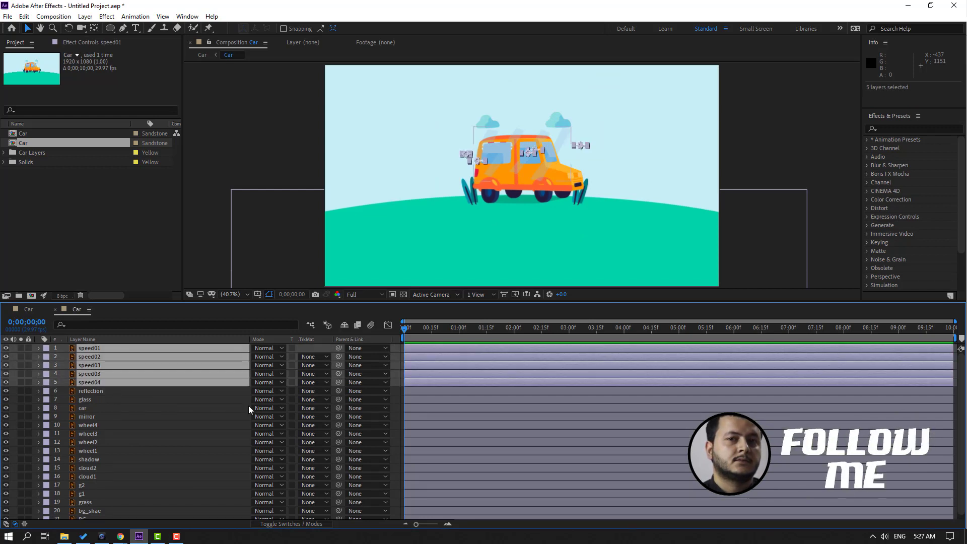
pyautogui.rightClick(94, 366)
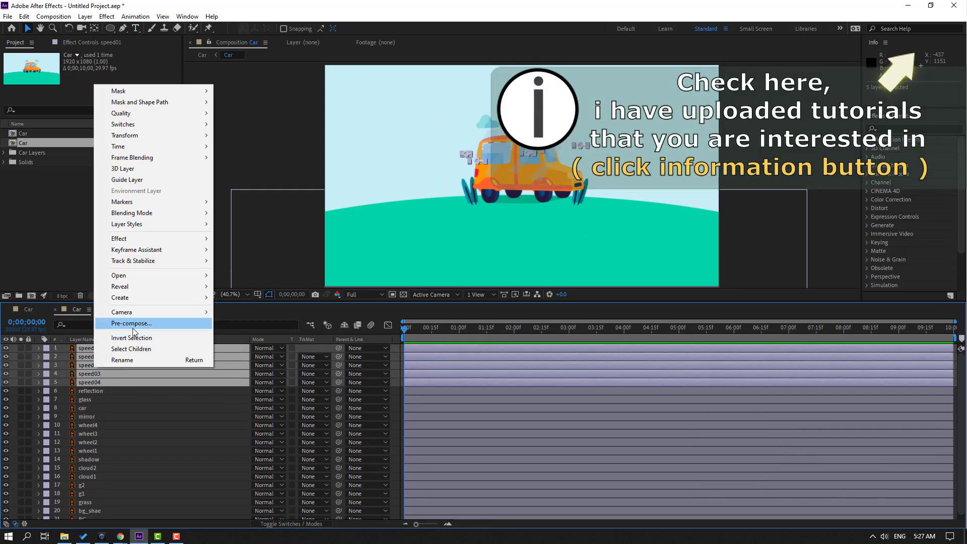
pyautogui.click(133, 330)
pyautogui.write('Speed')
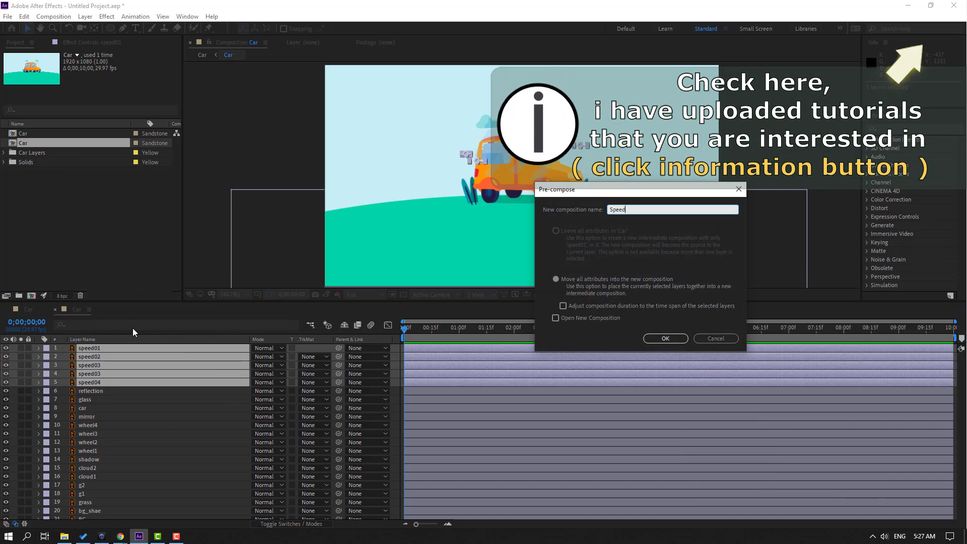
pyautogui.click(665, 338)
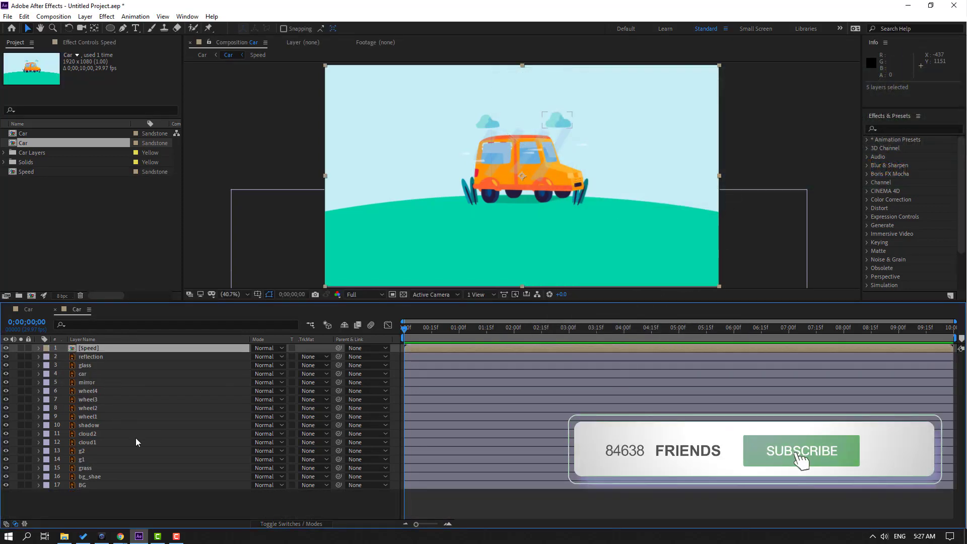
# Add a Position keyframe to the car layer at 0;00;00;00
pyautogui.click(81, 374)
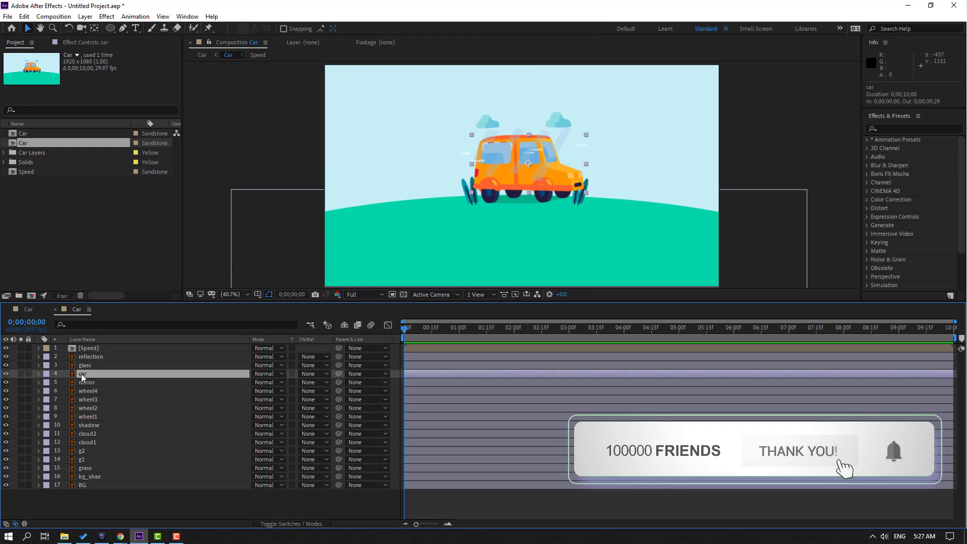
pyautogui.click(6, 374)
pyautogui.click(6, 374)
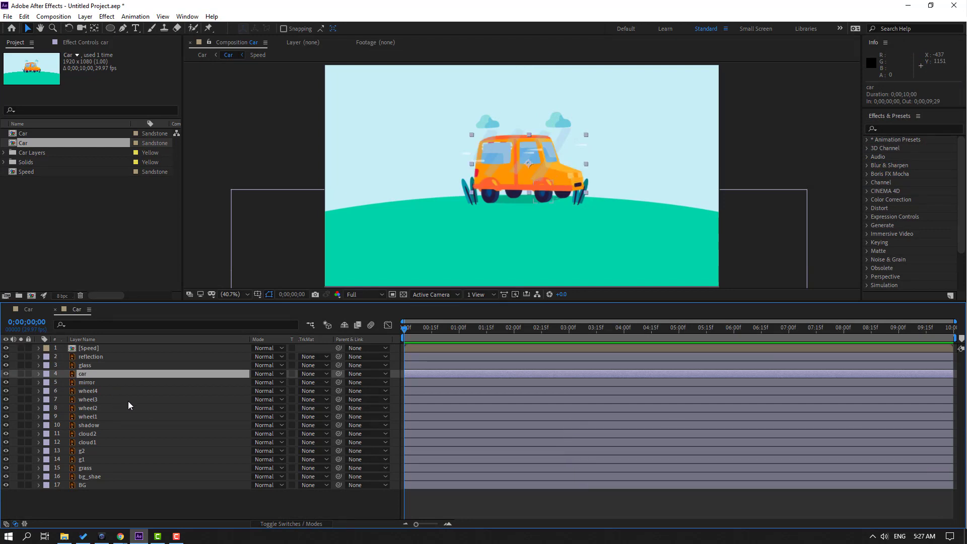
pyautogui.press('p')
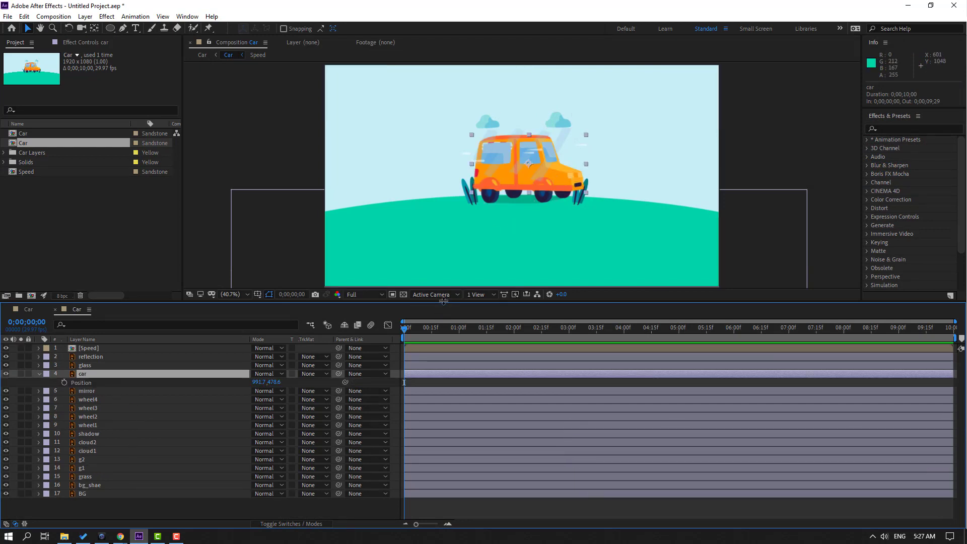
pyautogui.moveTo(443, 301); pyautogui.dragTo(443, 341)
pyautogui.scroll(2, 600, 173)
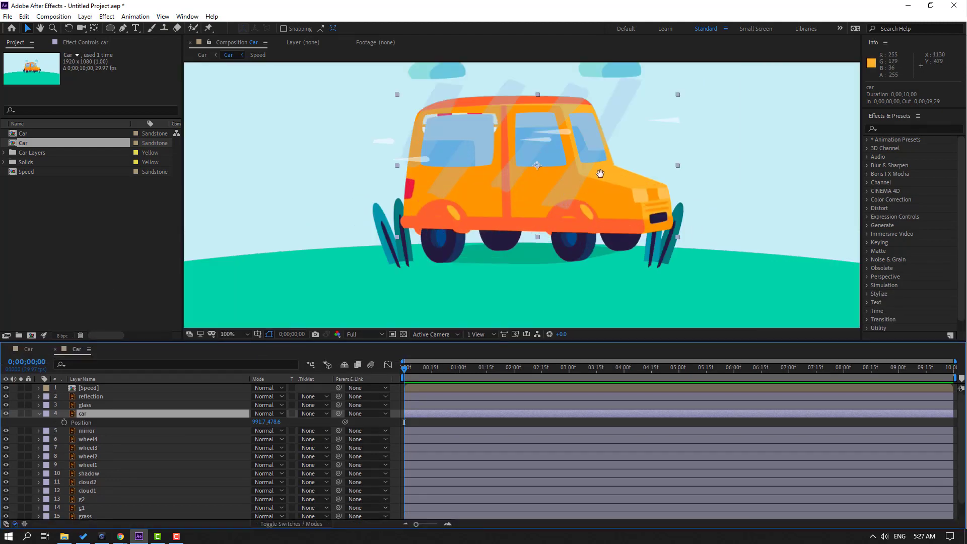
pyautogui.moveTo(600, 173); pyautogui.dragTo(565, 195)
pyautogui.click(63, 422)
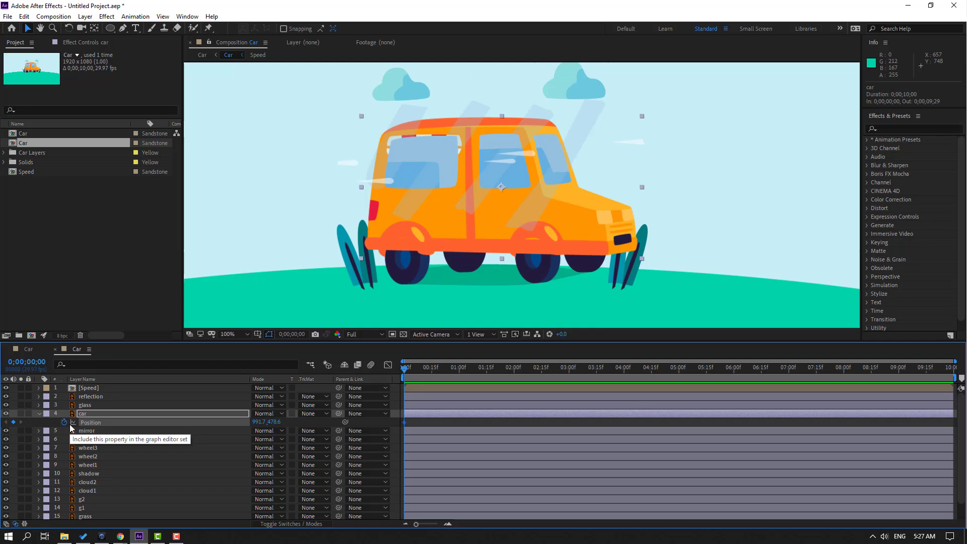
# Lower the car layer to Position 991.7, 490.6 at frame 10 and paste a copy of its first Position keyframe at frame 20
pyautogui.hotkey('shift', 'pagedown')
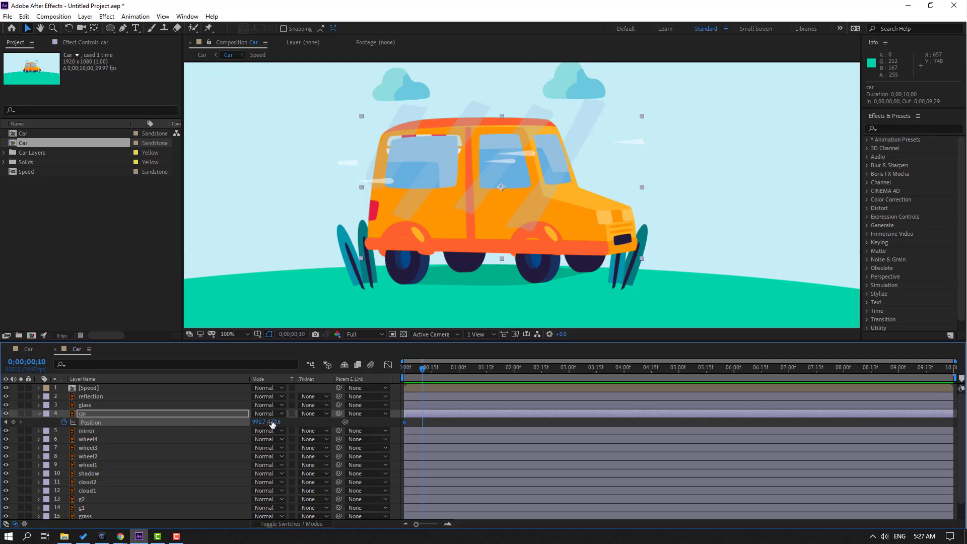
pyautogui.moveTo(272, 424); pyautogui.dragTo(276, 422)
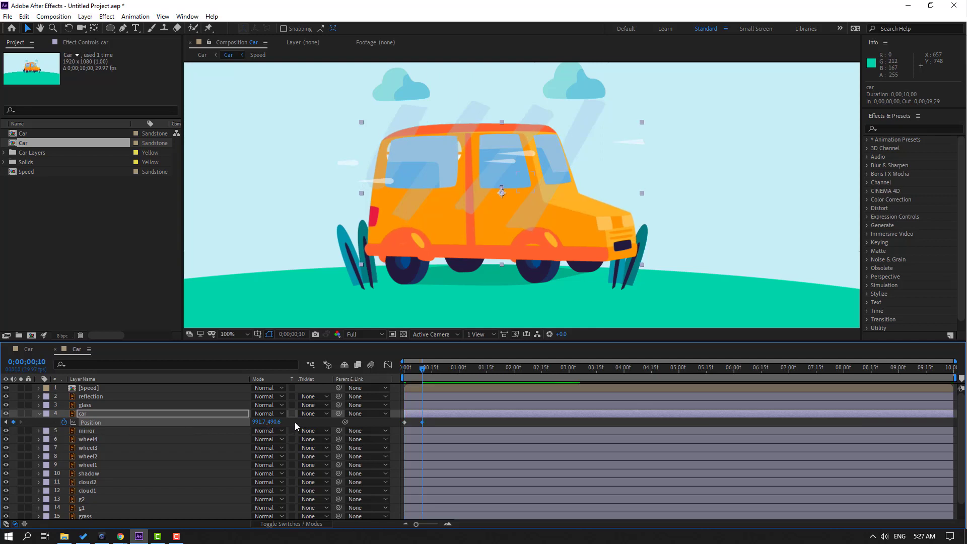
pyautogui.click(405, 422)
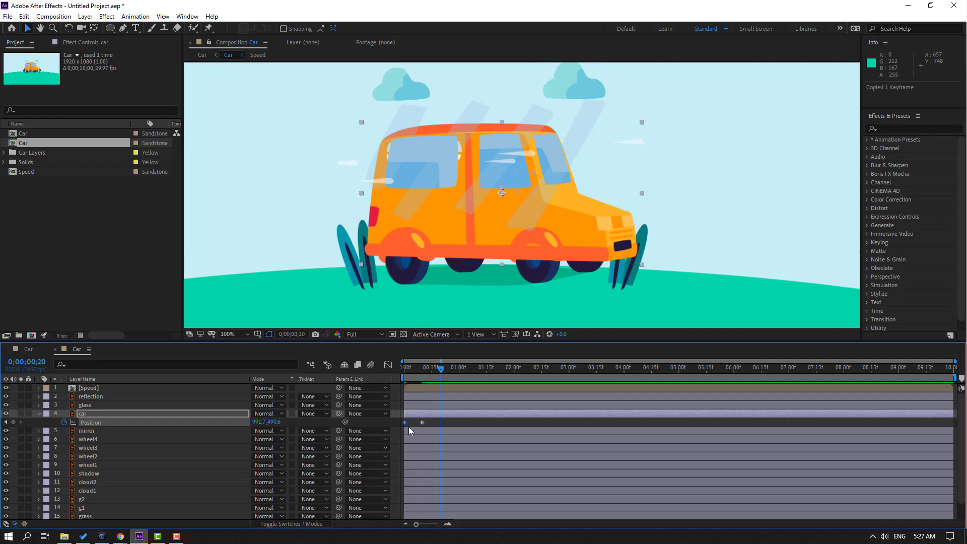
pyautogui.hotkey('ctrl', 'v')
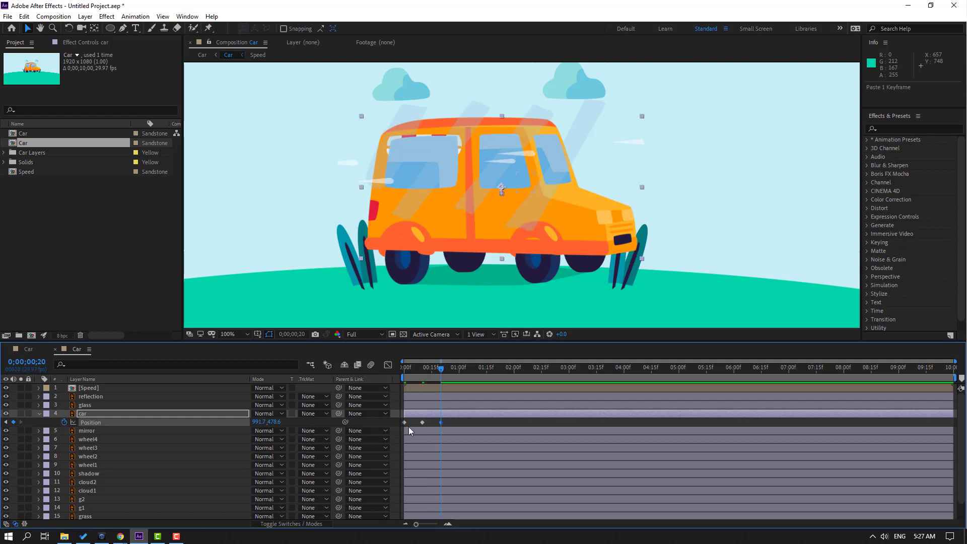
# Preview the first 20 frames of the car's bounce and apply Easy Ease to its three Position keyframes
pyautogui.press('space')
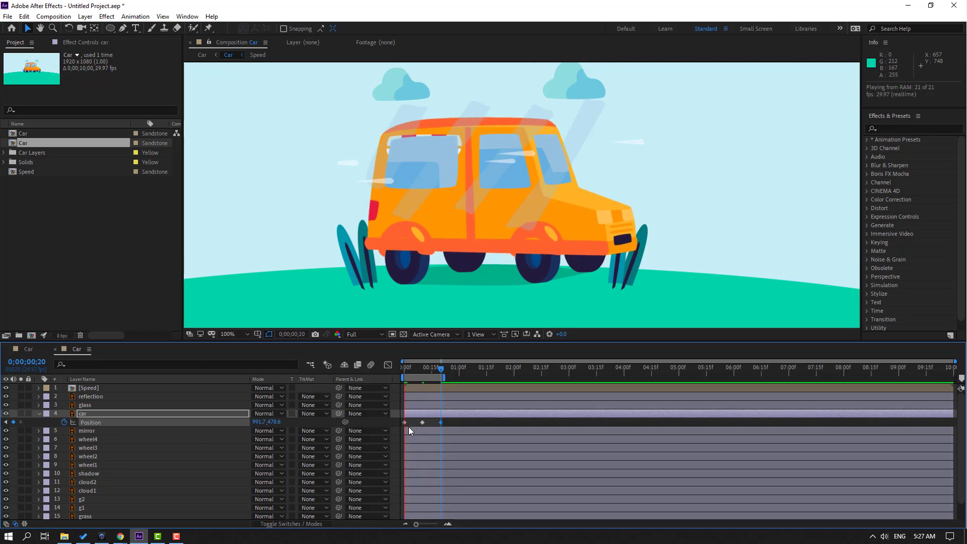
pyautogui.press('space')
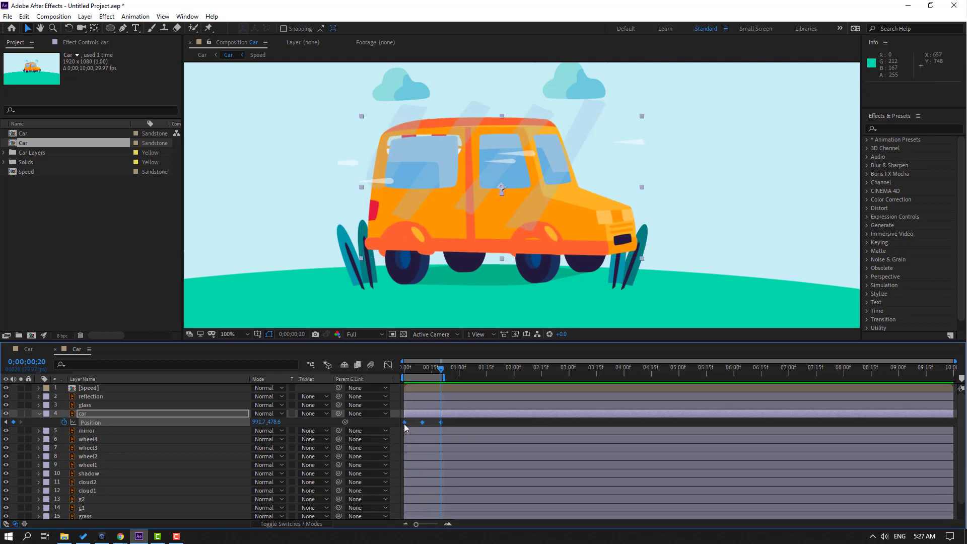
pyautogui.rightClick(405, 423)
pyautogui.moveTo(499, 416)
pyautogui.click(544, 451)
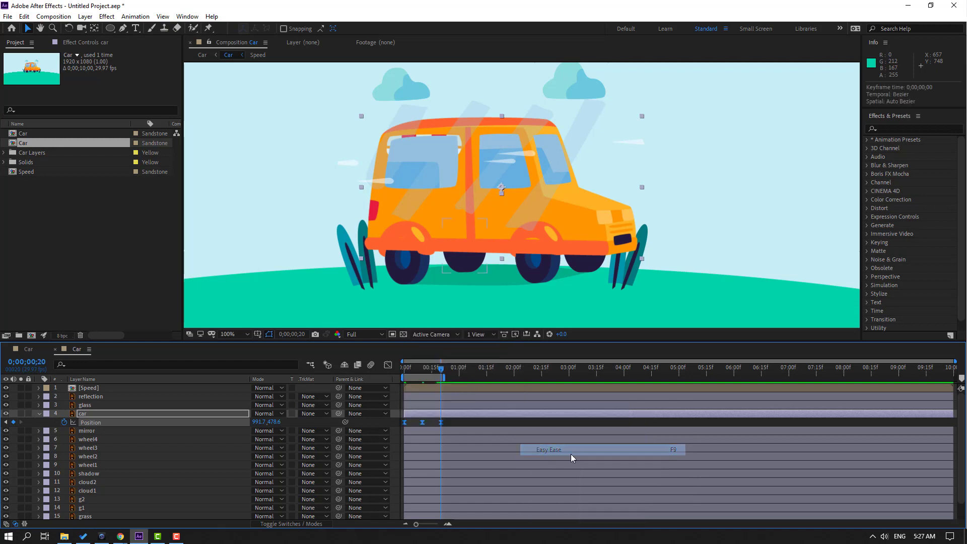
# Add a Rotation keyframe of -2° to the car layer at 0;00;00;00
pyautogui.moveTo(432, 373); pyautogui.dragTo(387, 378)
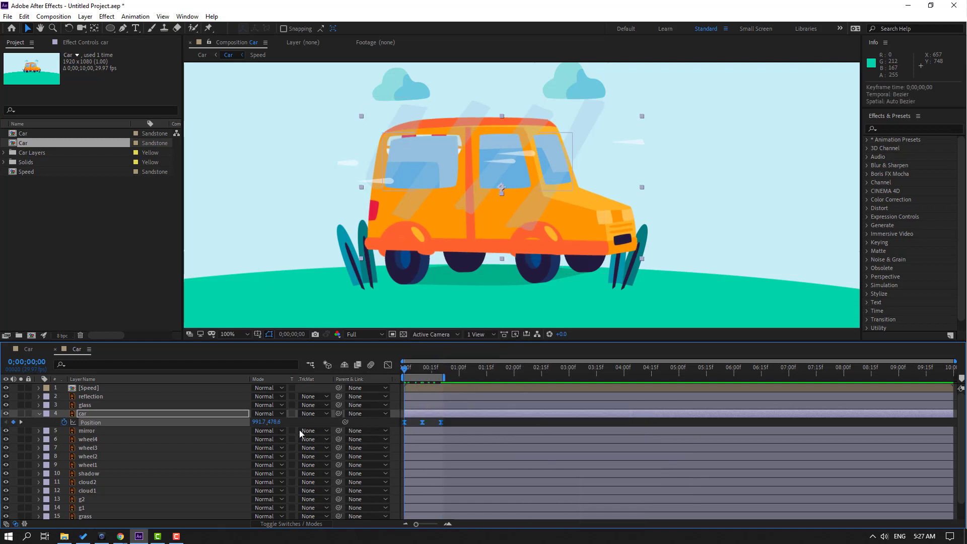
pyautogui.click(80, 416)
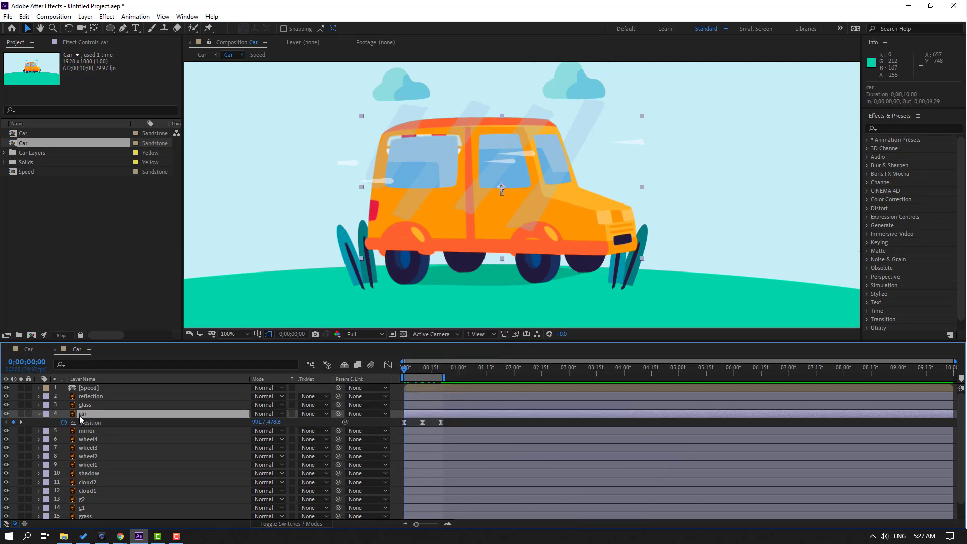
pyautogui.hotkey('shift', 'r')
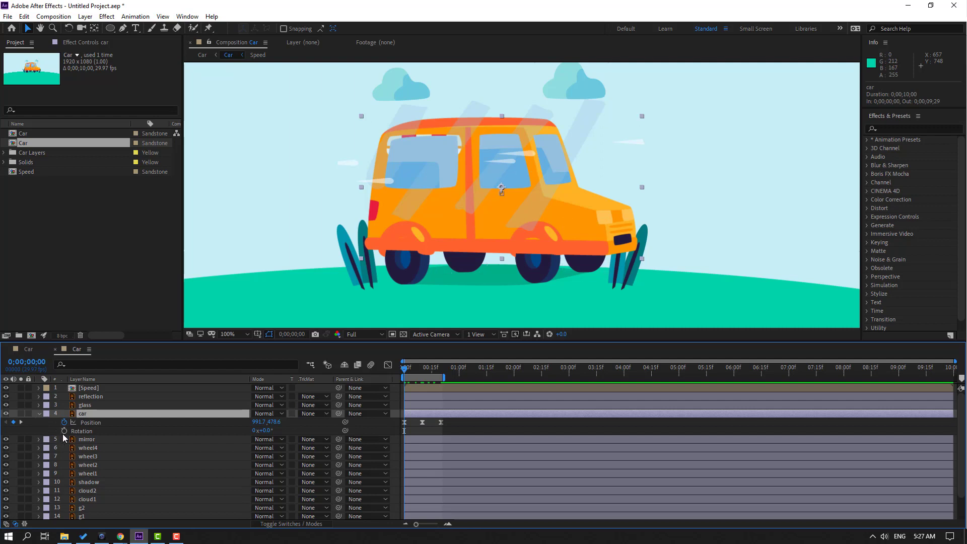
pyautogui.click(64, 431)
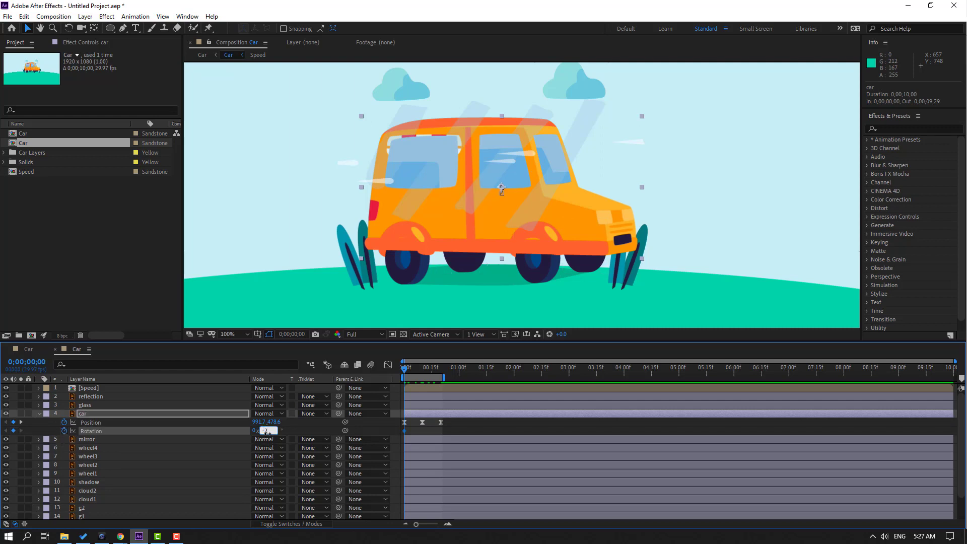
pyautogui.click(267, 431)
pyautogui.write('-2')
pyautogui.press('Return')
# Set the car layer's Rotation to 2° at frame 10
pyautogui.moveTo(407, 369); pyautogui.dragTo(424, 373)
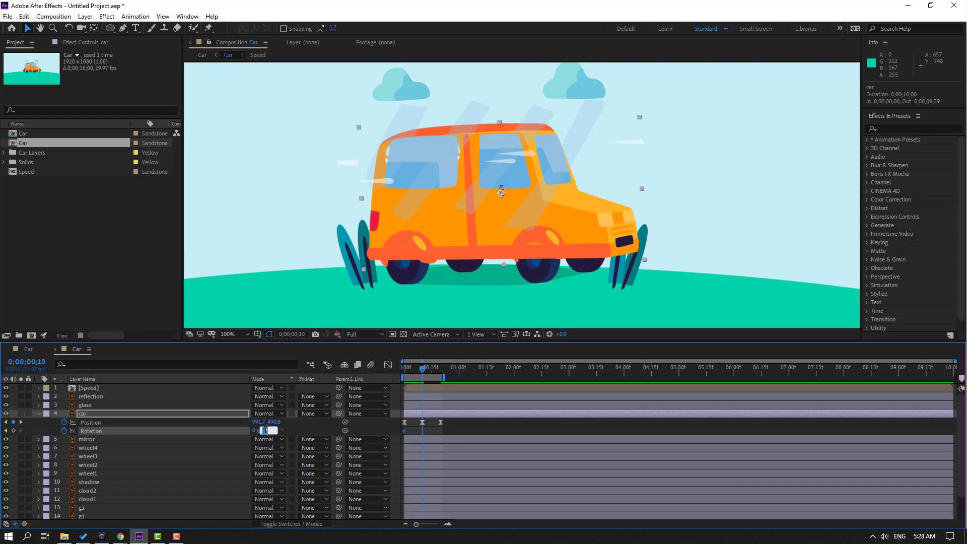
pyautogui.write('2')
pyautogui.press('Return')
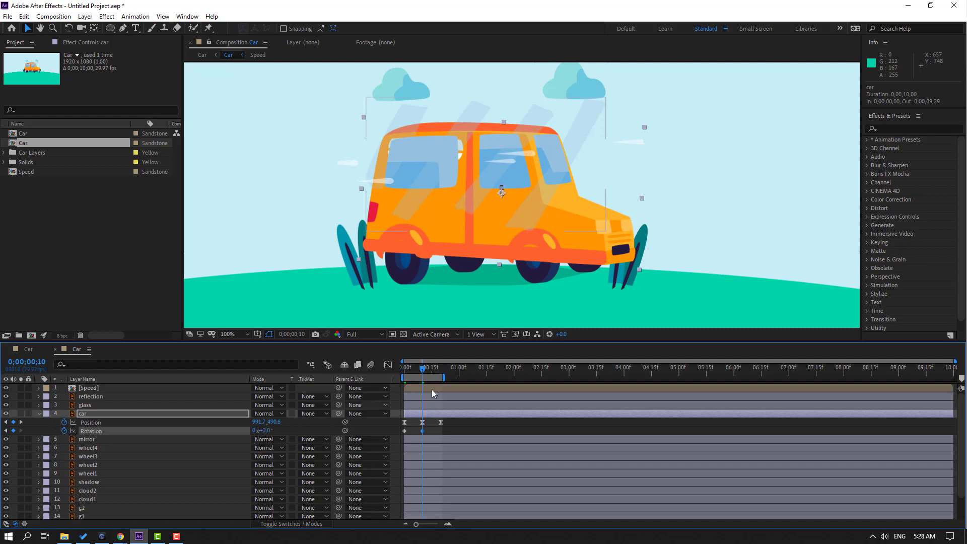
# Apply Easy Ease to the car layer's Rotation keyframes, set its Rotation to -2° at frame 20, and preview the rocking
pyautogui.moveTo(424, 371); pyautogui.dragTo(432, 371)
pyautogui.click(441, 371)
pyautogui.press('F9')
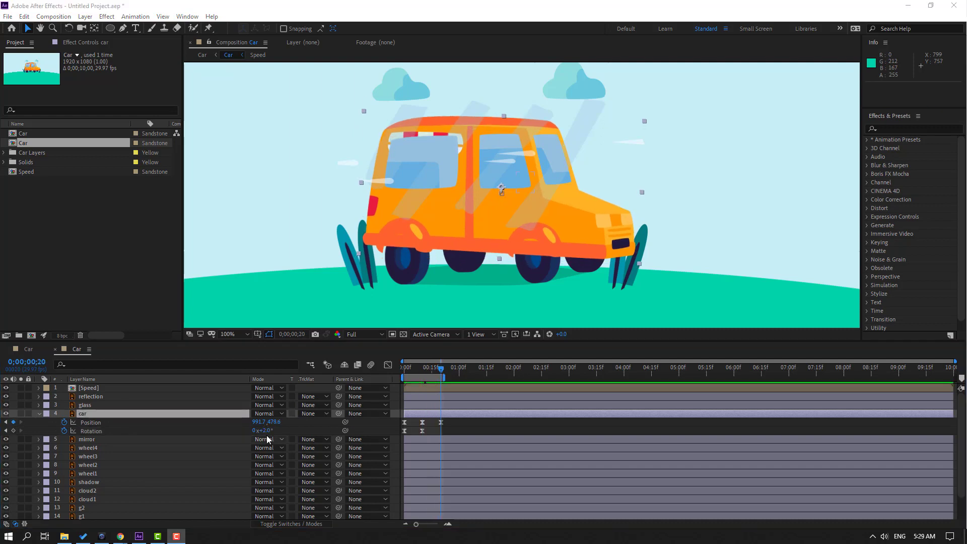
pyautogui.click(266, 431)
pyautogui.write('-2')
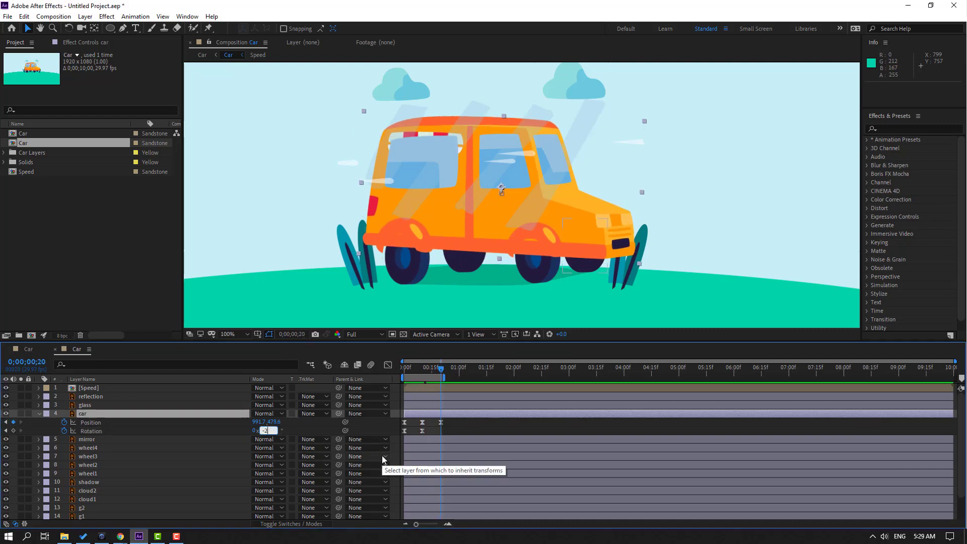
pyautogui.press('Return')
pyautogui.click(492, 439)
pyautogui.press('space')
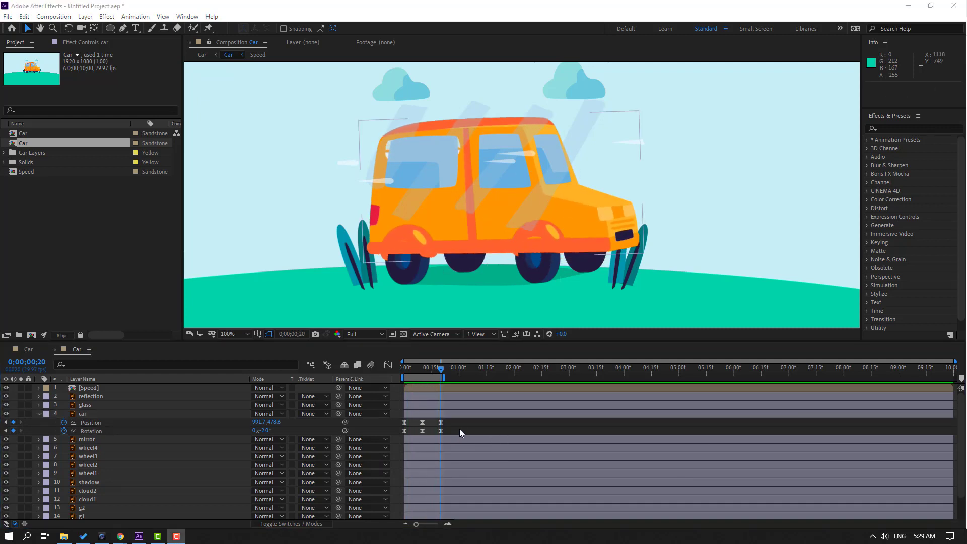
# Loop the car's Position with loopOutDuration(type = "cycle", duration = 0), extend the work area to the composition's end and preview it
pyautogui.click(429, 374)
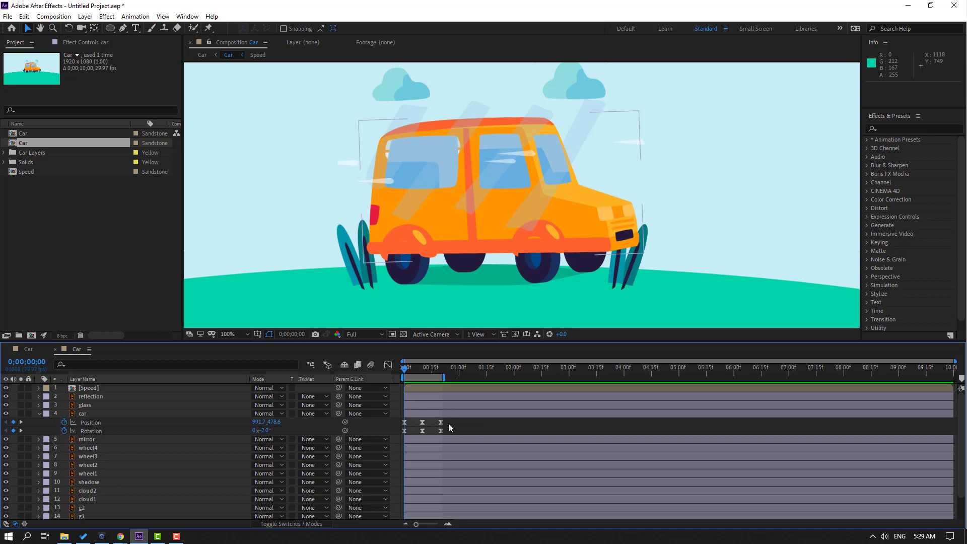
pyautogui.moveTo(450, 427); pyautogui.dragTo(398, 424)
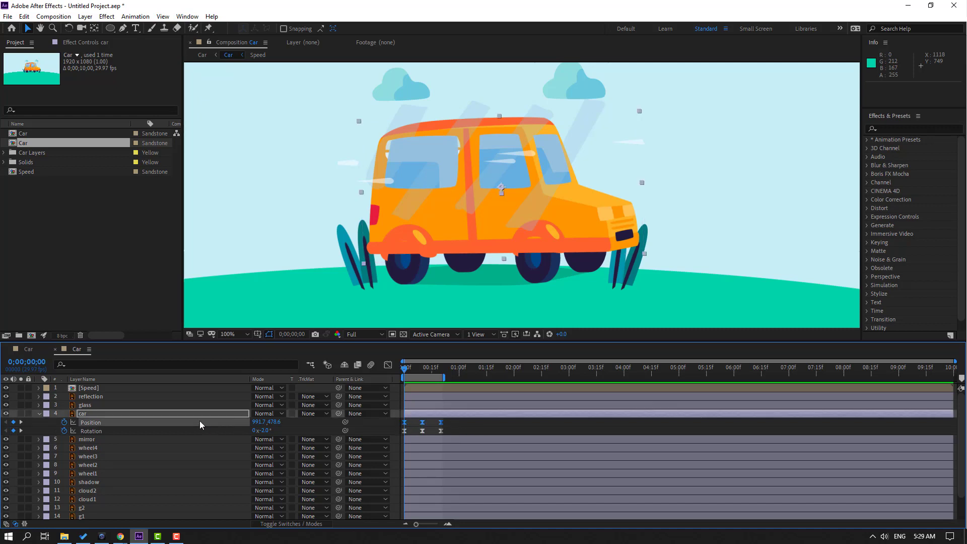
pyautogui.keyDown('alt'); pyautogui.click(64, 423); pyautogui.keyUp('alt')
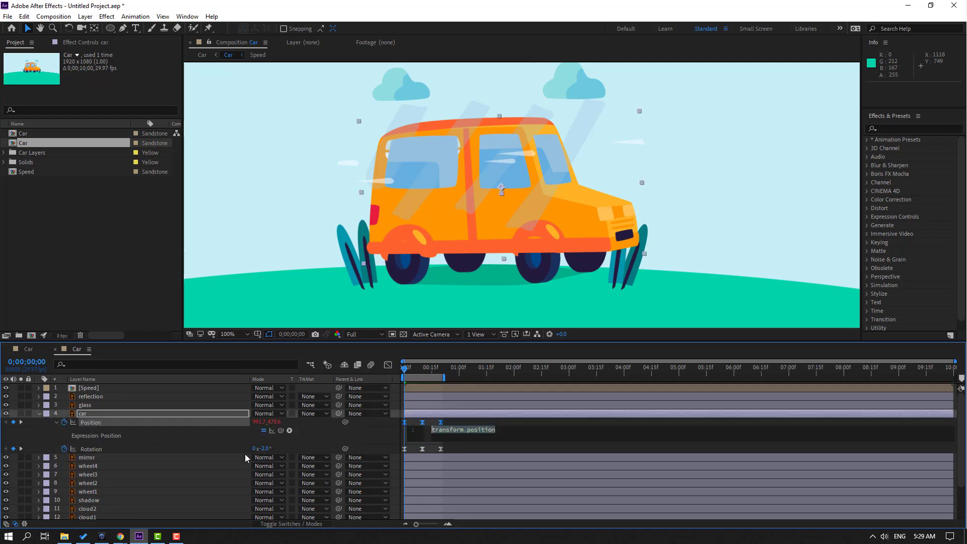
pyautogui.click(289, 430)
pyautogui.moveTo(348, 379)
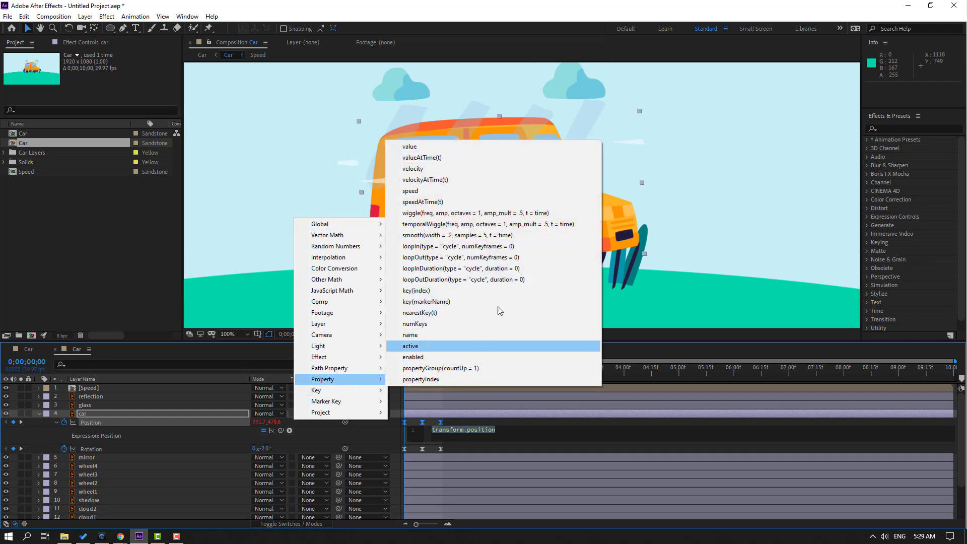
pyautogui.click(446, 282)
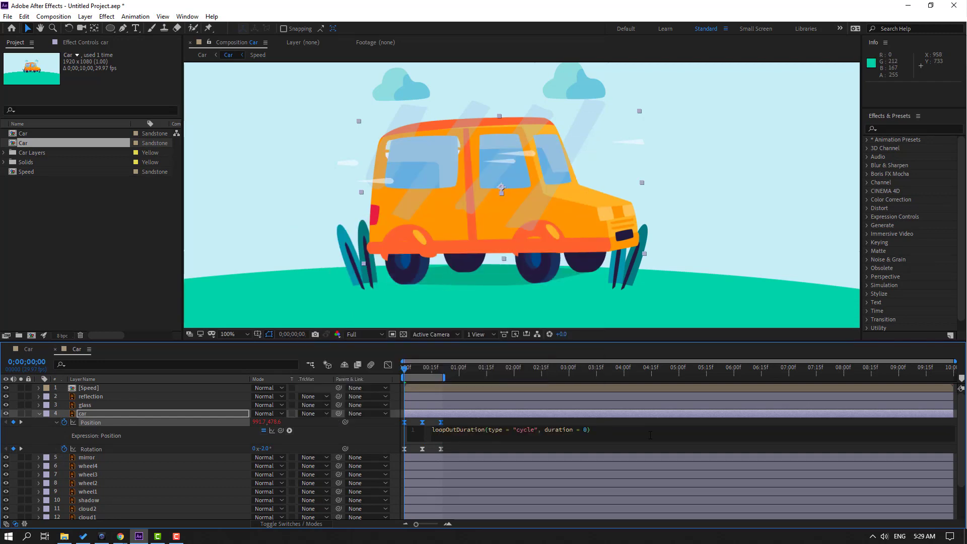
pyautogui.click(744, 426)
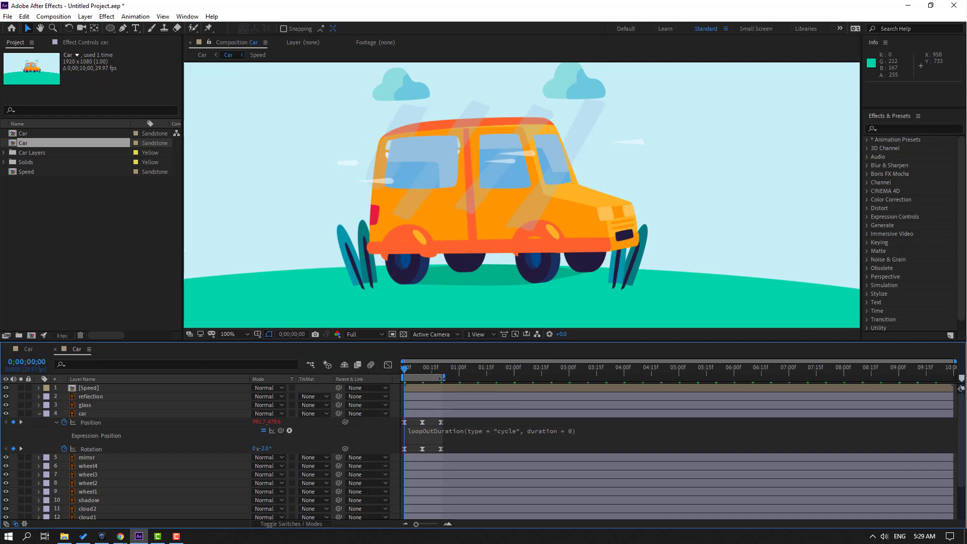
pyautogui.moveTo(442, 378); pyautogui.dragTo(954, 378)
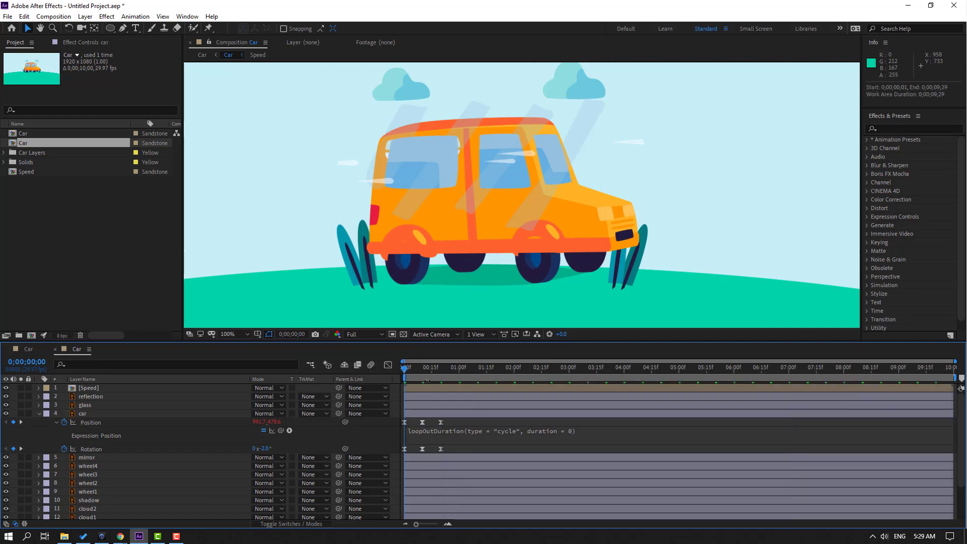
pyautogui.press('space')
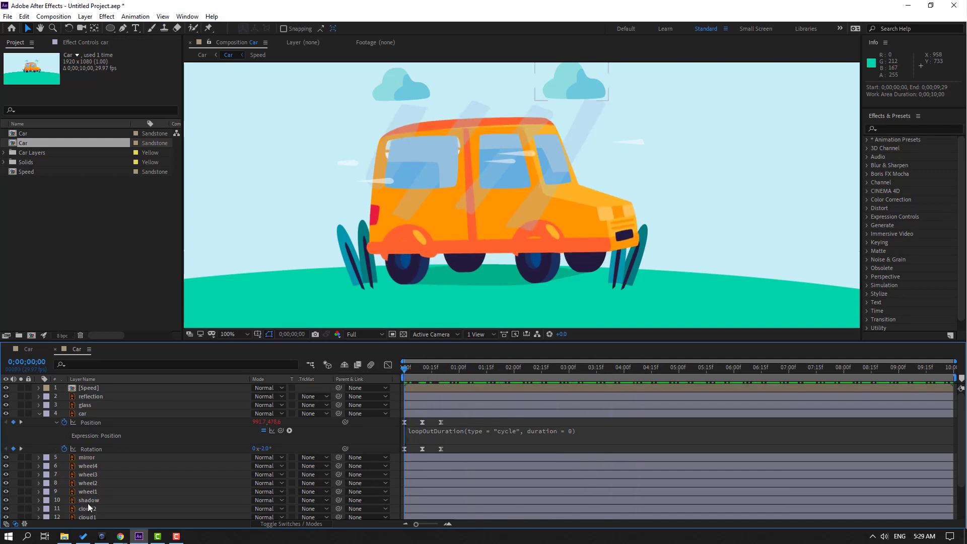
# Loop the car's Rotation with loopOutDuration(type = "cycle", duration = 0), preview the motion, and collapse the layer's properties
pyautogui.keyDown('alt'); pyautogui.click(64, 449); pyautogui.keyUp('alt')
pyautogui.click(289, 457)
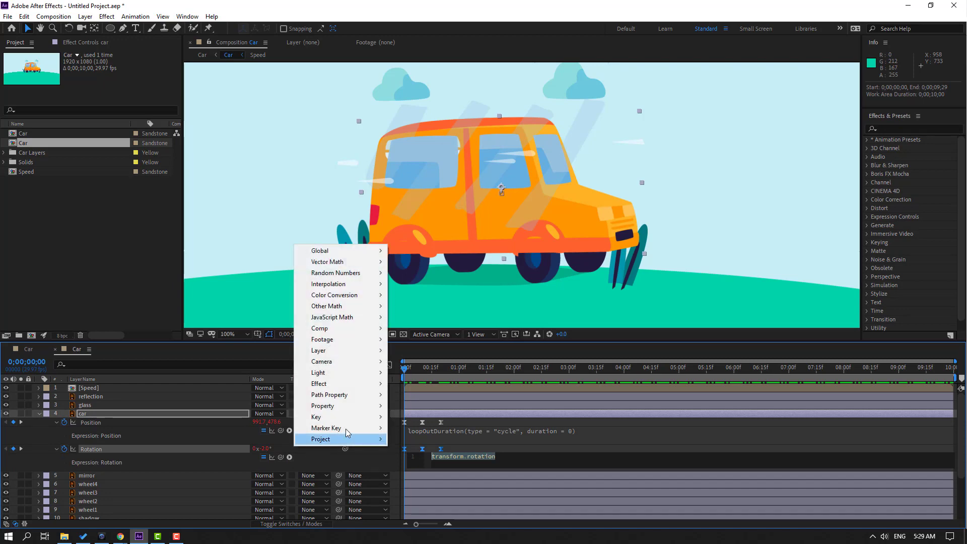
pyautogui.moveTo(342, 406)
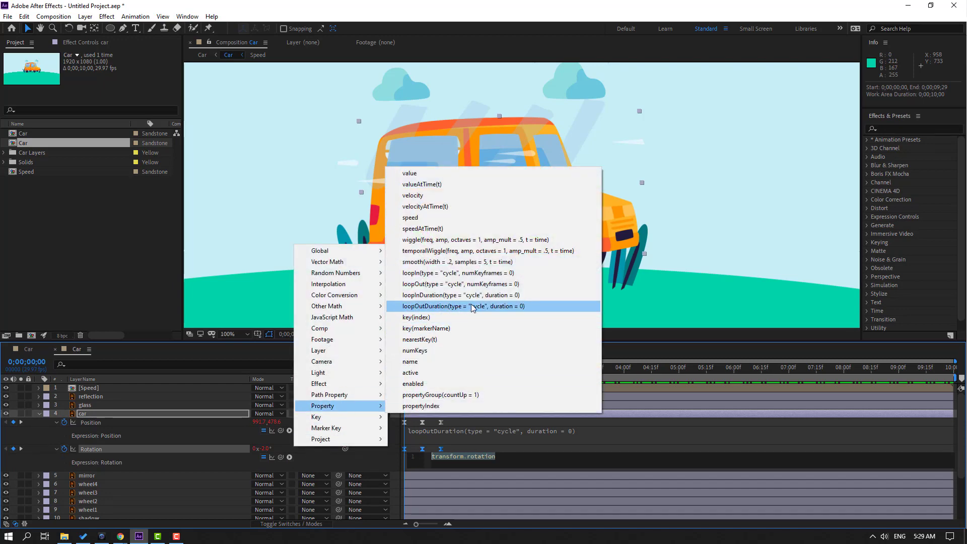
pyautogui.click(473, 306)
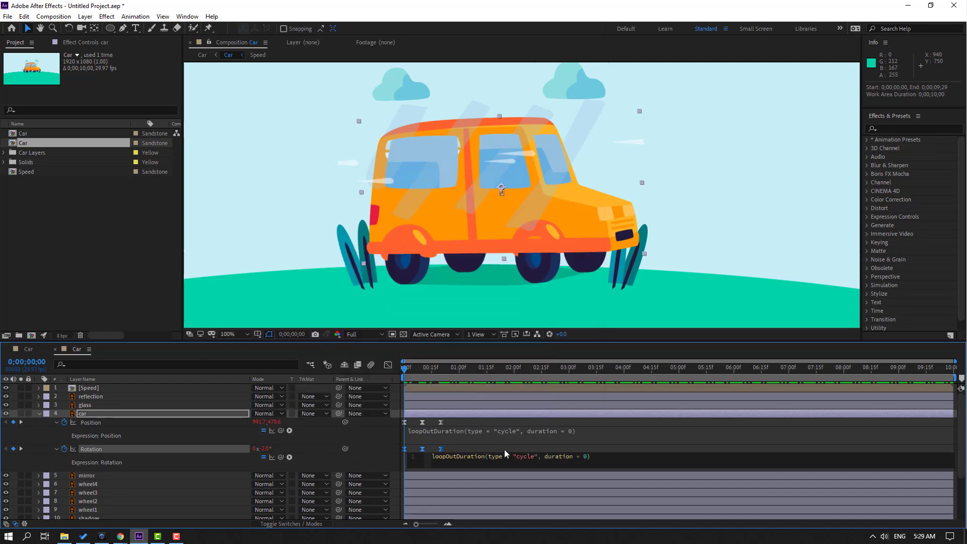
pyautogui.click(439, 373)
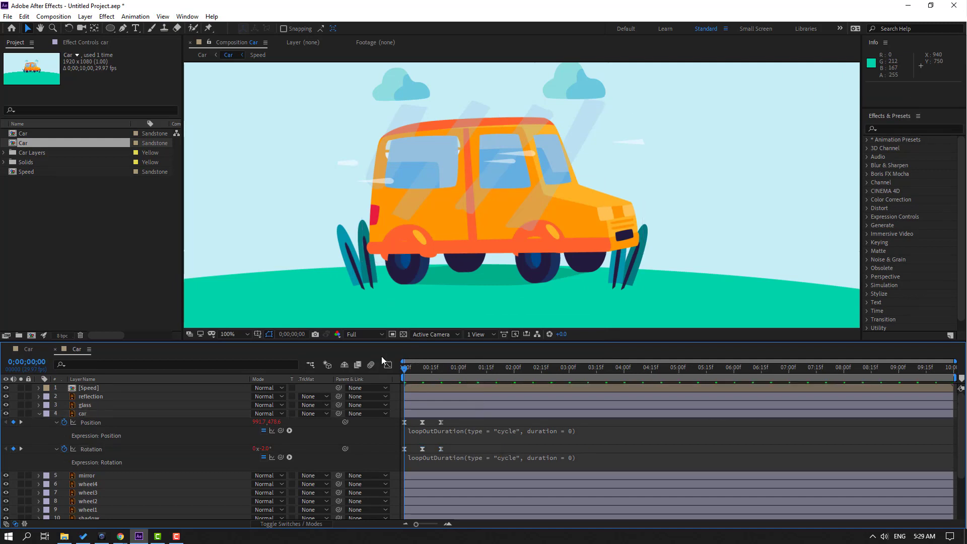
pyautogui.press('space')
pyautogui.press('space')
pyautogui.press('u')
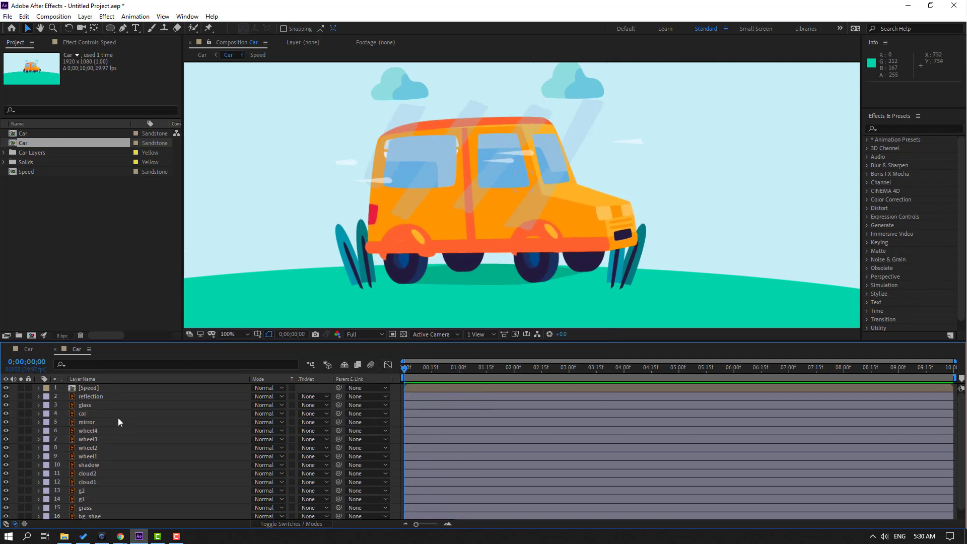
# Pre-compose the reflection and glass layers into a new composition named Reflection
pyautogui.click(84, 406)
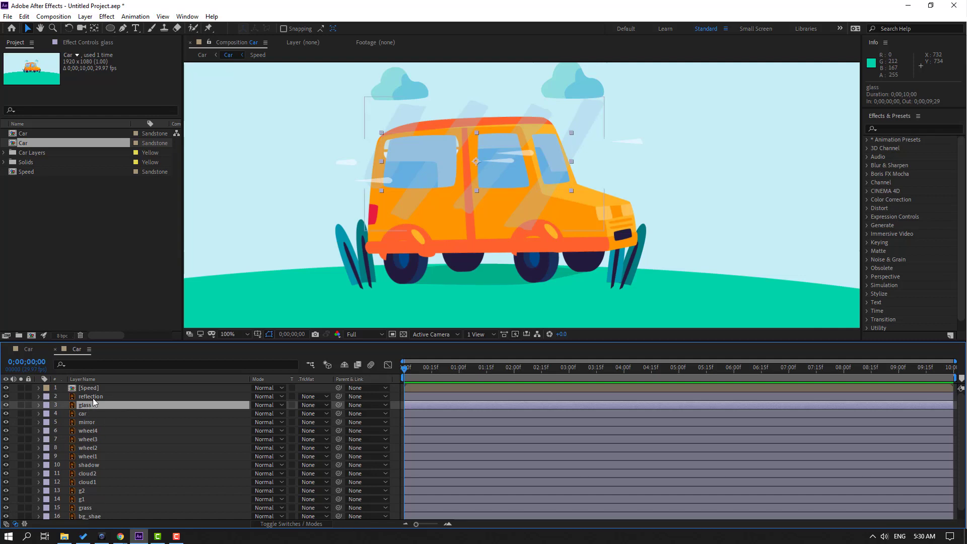
pyautogui.hotkey('ctrl', 'shift', 'Up')
pyautogui.rightClick(84, 406)
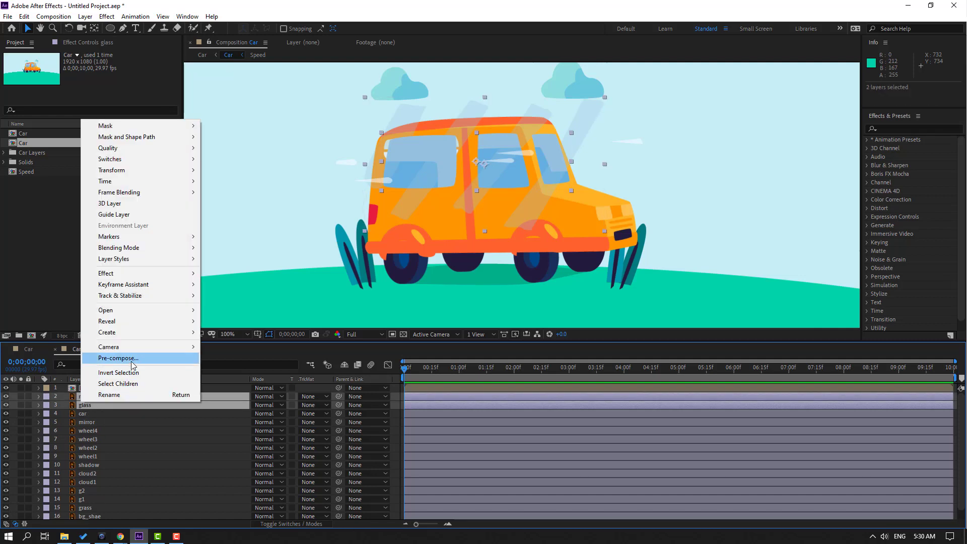
pyautogui.click(132, 358)
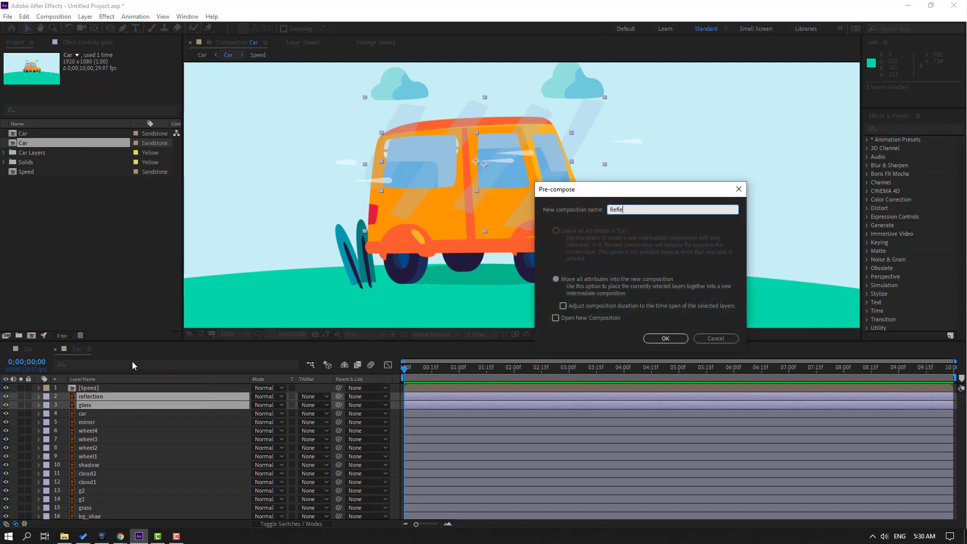
pyautogui.write('Reflection')
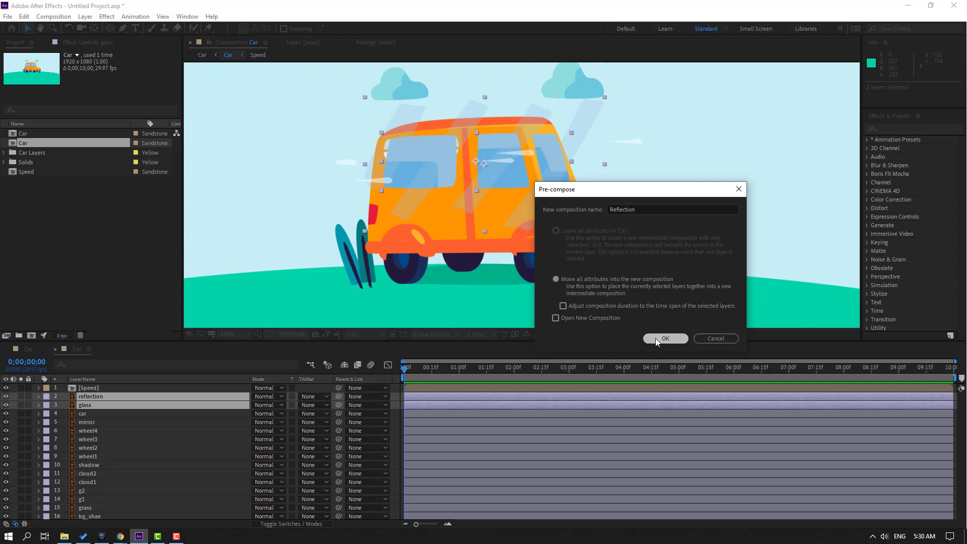
pyautogui.click(655, 340)
# Inside the Reflection composition, duplicate the glass layer and place the reflection layer directly beneath the copy
pyautogui.doubleClick(93, 397)
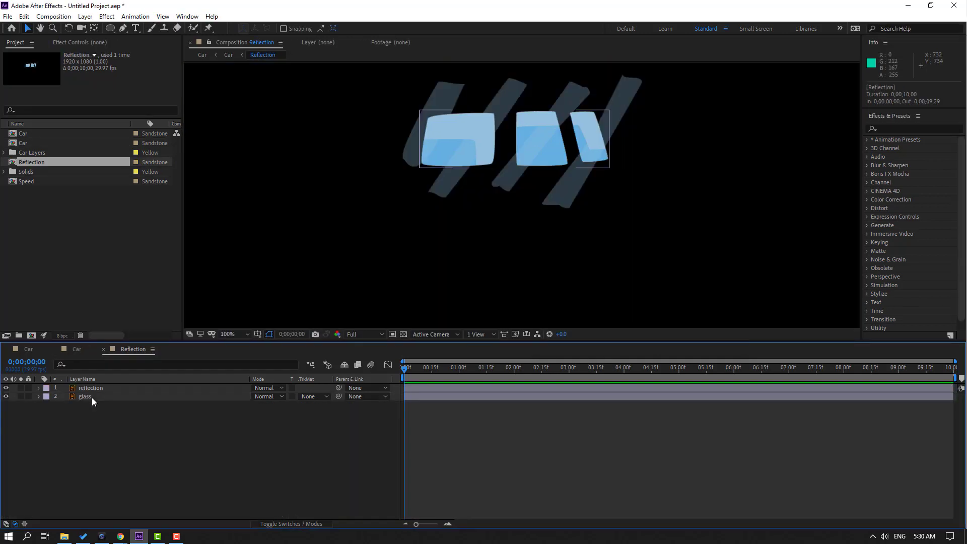
pyautogui.click(82, 398)
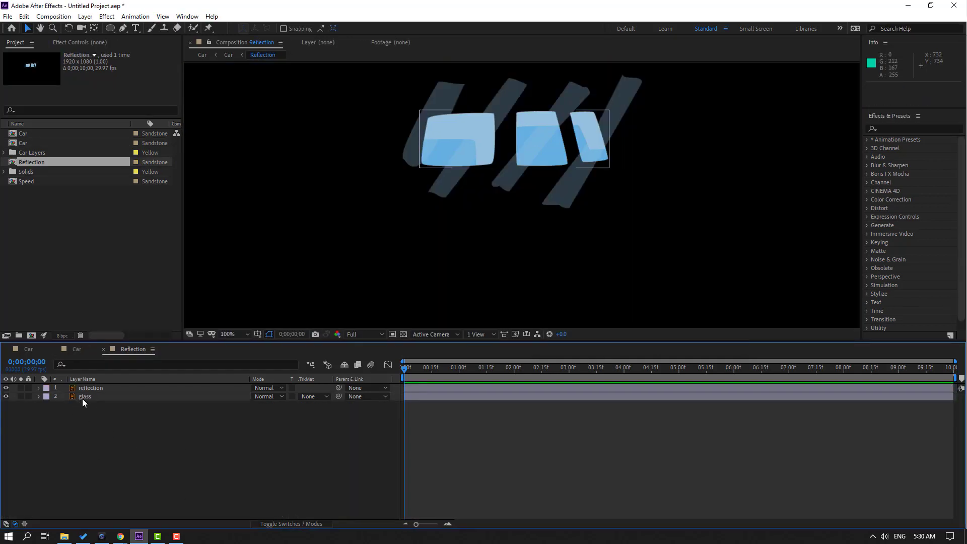
pyautogui.hotkey('ctrl', 'd')
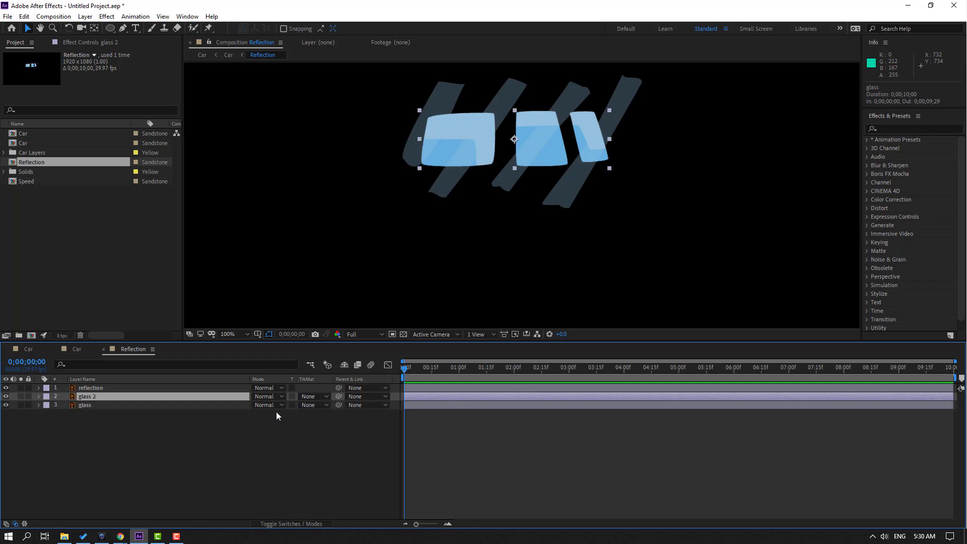
pyautogui.click(92, 388)
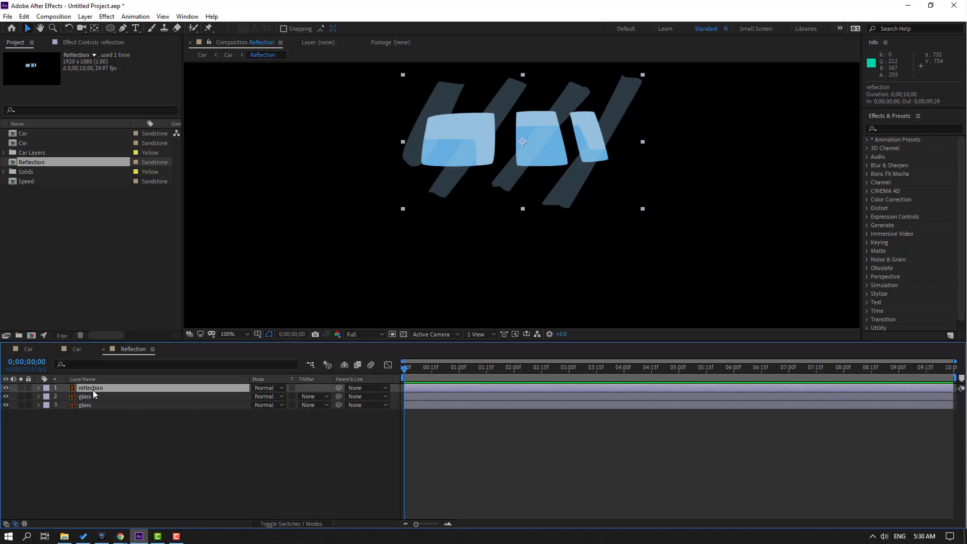
pyautogui.moveTo(93, 394); pyautogui.dragTo(100, 406)
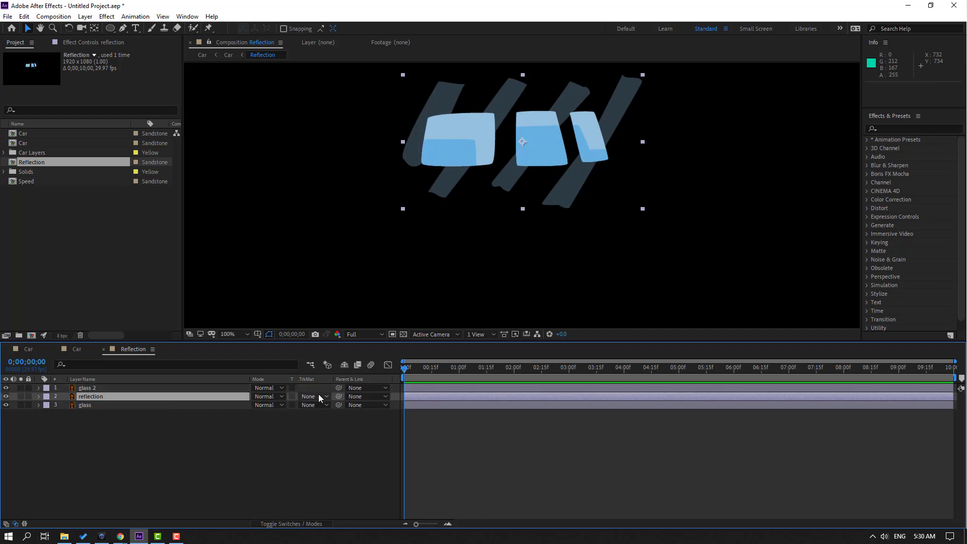
# Set the reflection layer's track matte to Alpha Matte "glass 2"
pyautogui.click(282, 524)
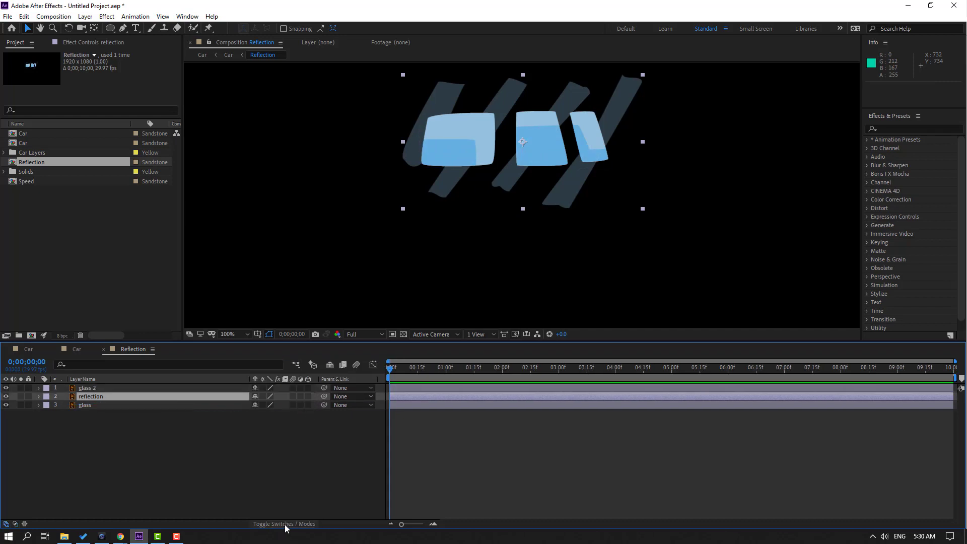
pyautogui.click(285, 524)
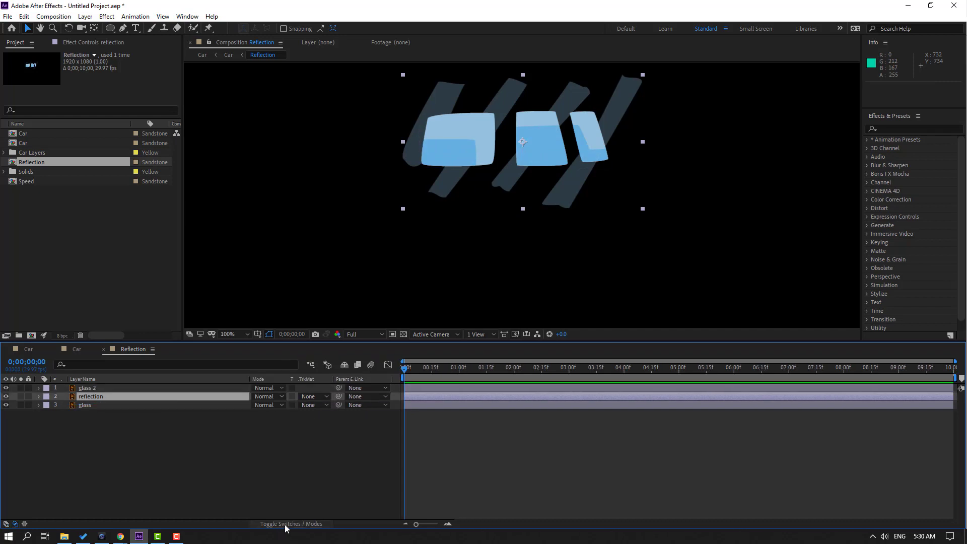
pyautogui.click(312, 397)
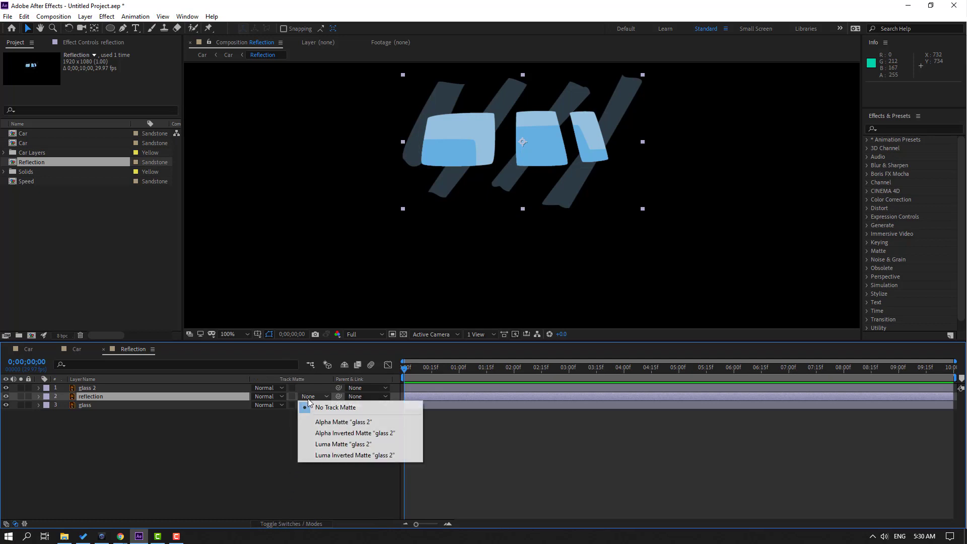
pyautogui.click(389, 423)
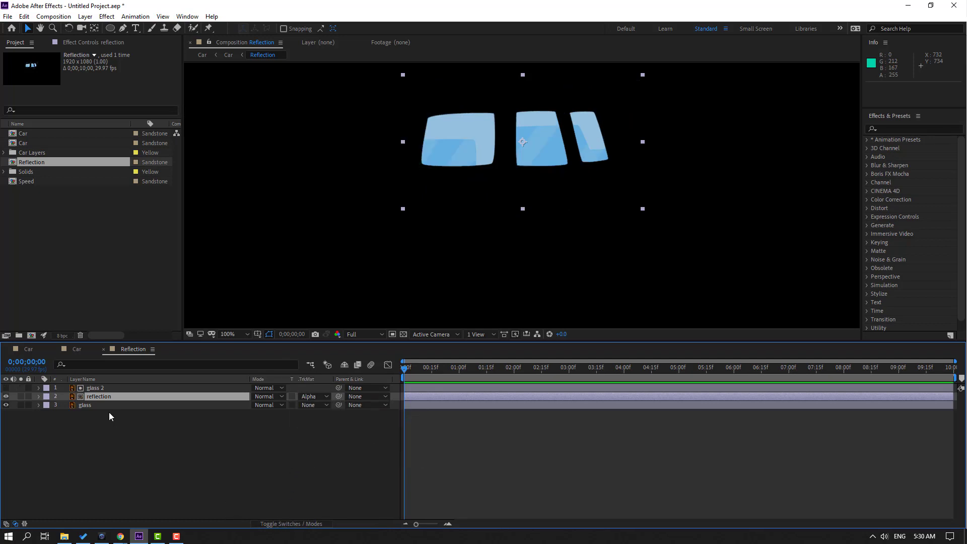
# Move the reflection layer left of the car windows to Position 632.3, 360.6 with a Position keyframe at 0;00;00;00
pyautogui.moveTo(510, 143); pyautogui.dragTo(439, 168)
pyautogui.moveTo(343, 142); pyautogui.dragTo(342, 142)
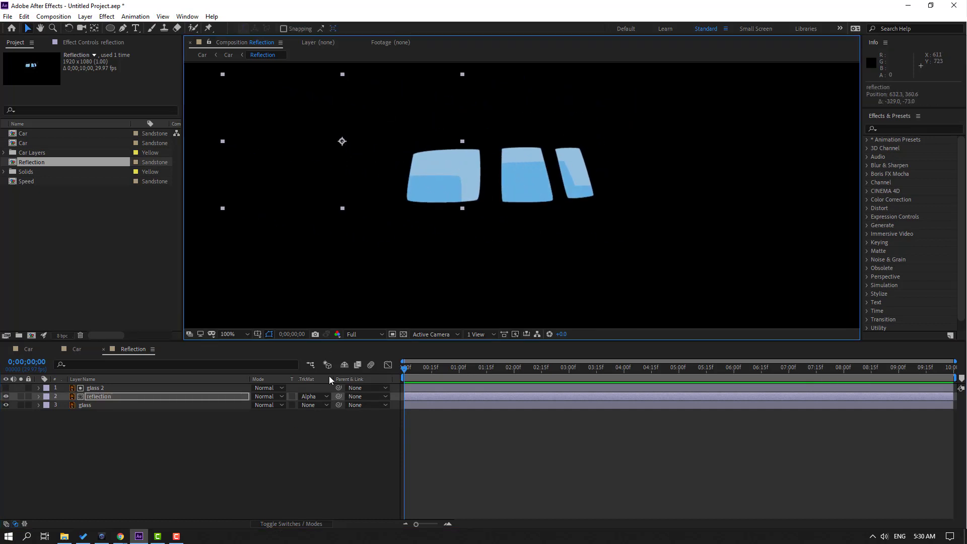
pyautogui.press('p')
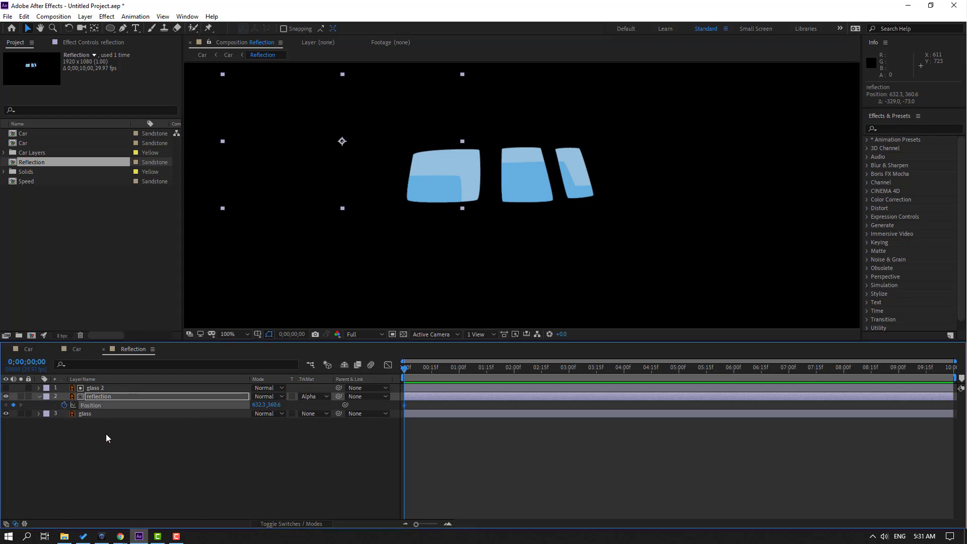
# At frame 10, move the reflection layer past the windows to Position 1354.3, 487.6 and preview its sweep
pyautogui.hotkey('shift', 'pagedown')
pyautogui.moveTo(340, 143); pyautogui.dragTo(716, 206)
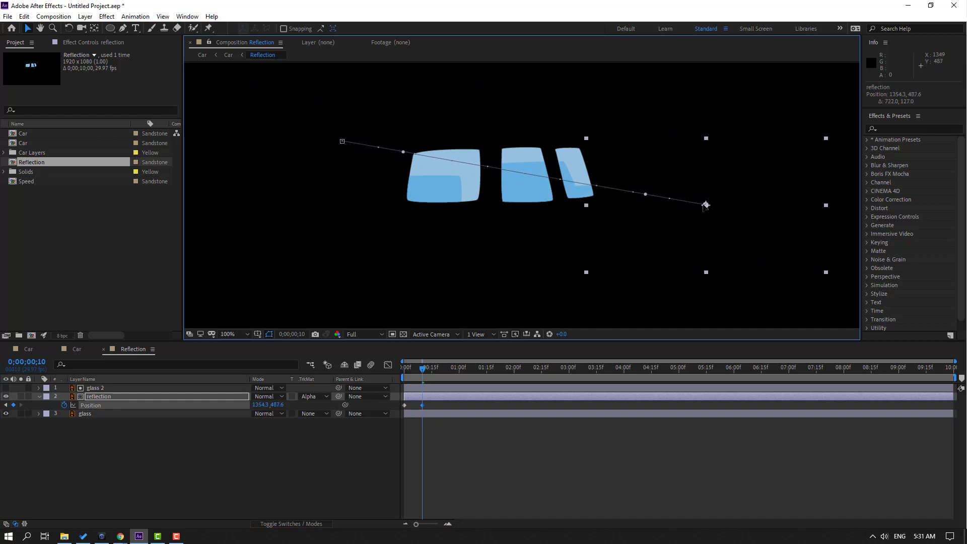
pyautogui.press('space')
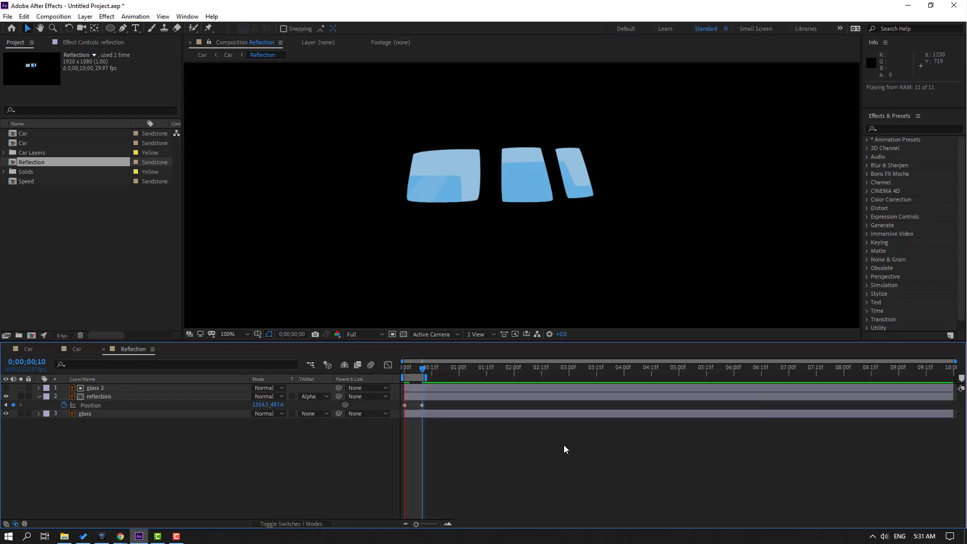
pyautogui.press('space')
# Slow the sweep by moving the reflection layer's second Position keyframe to frame 20
pyautogui.hotkey('shift', 'pagedown')
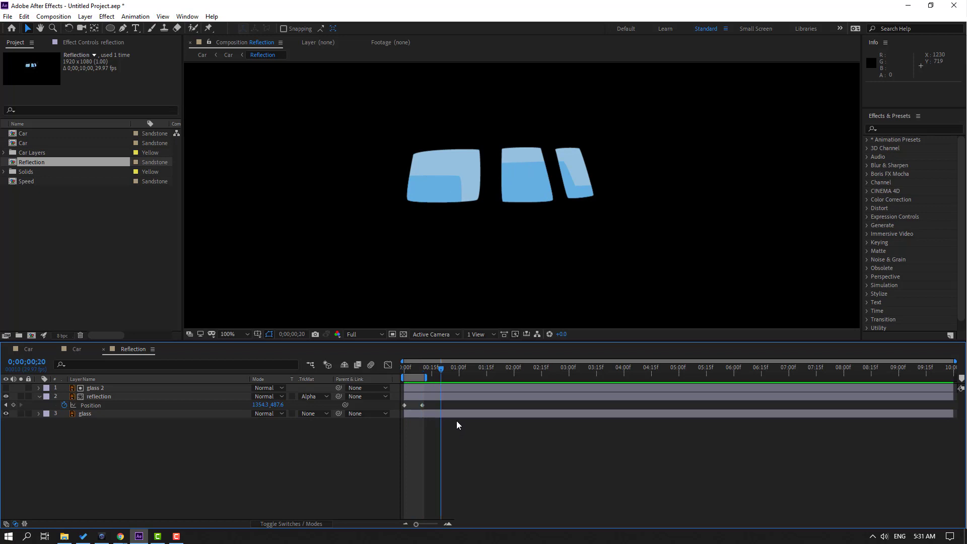
pyautogui.click(423, 405)
pyautogui.moveTo(422, 409); pyautogui.dragTo(440, 409)
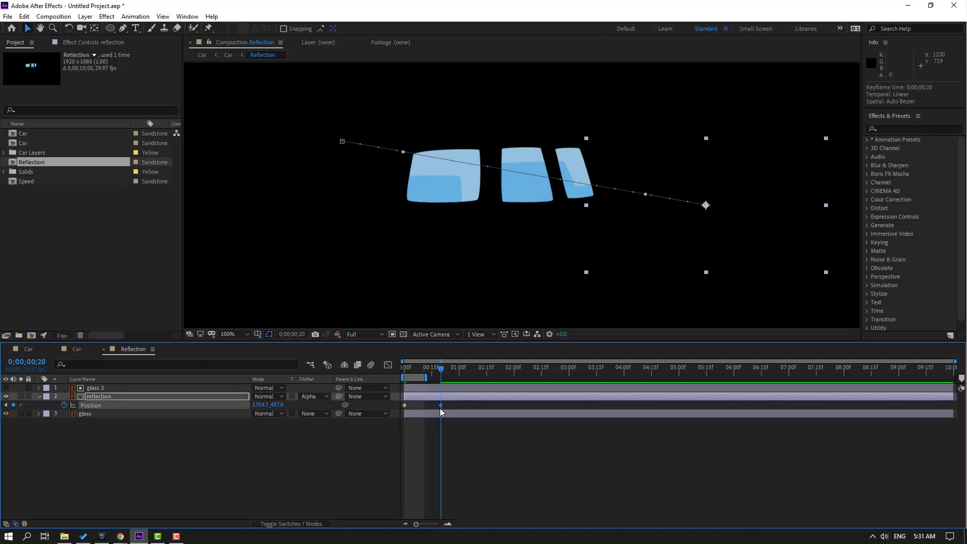
# End the Reflection composition's work area at frame 20 and preview the reflection sweep
pyautogui.press('n')
pyautogui.click(545, 465)
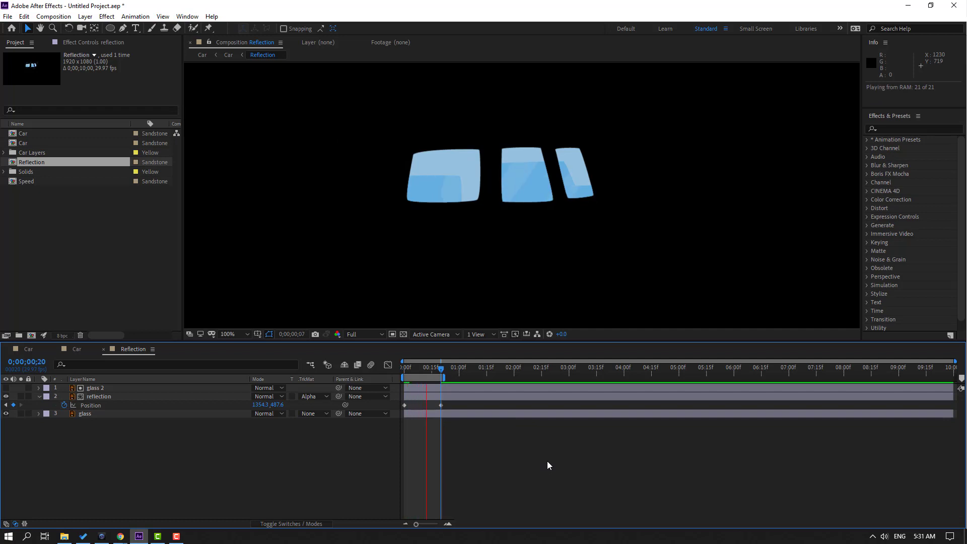
pyautogui.press('space')
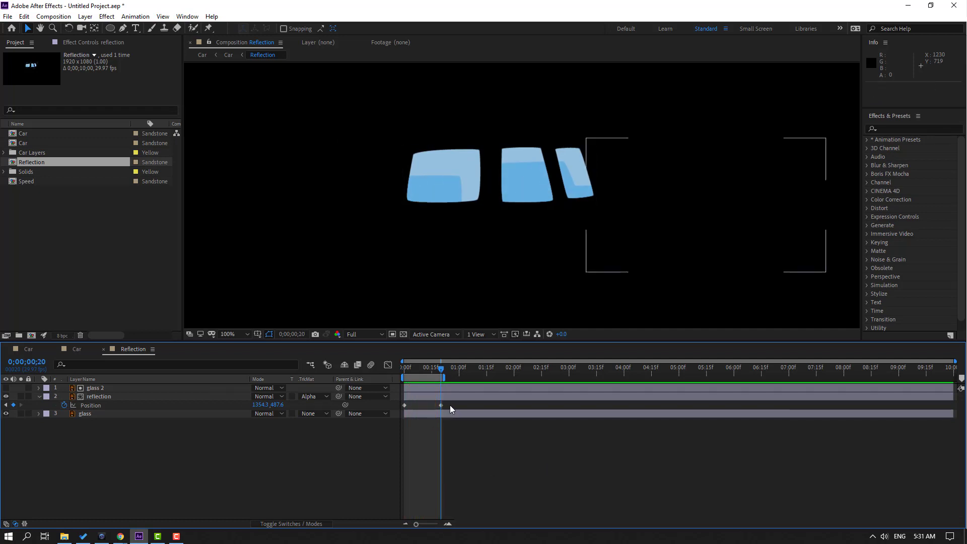
# Apply Easy Ease to both Position keyframes of the reflection layer and preview the eased sweep
pyautogui.moveTo(450, 409); pyautogui.dragTo(403, 412)
pyautogui.rightClick(404, 406)
pyautogui.moveTo(510, 401)
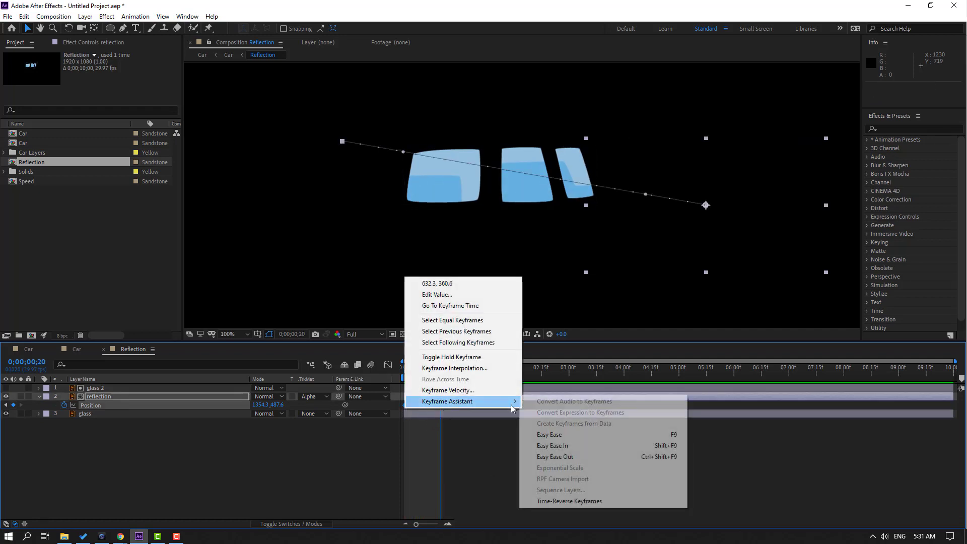
pyautogui.click(574, 434)
pyautogui.press('space')
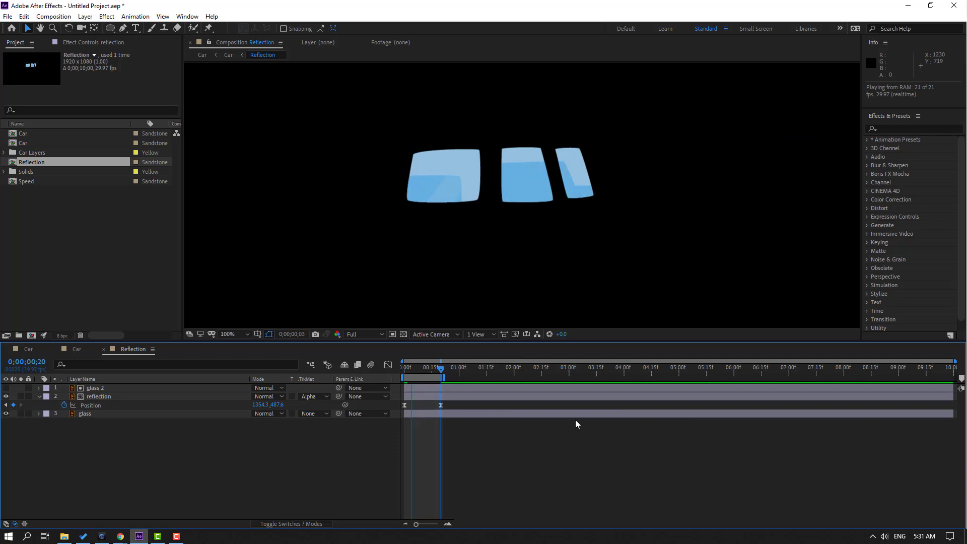
pyautogui.press('space')
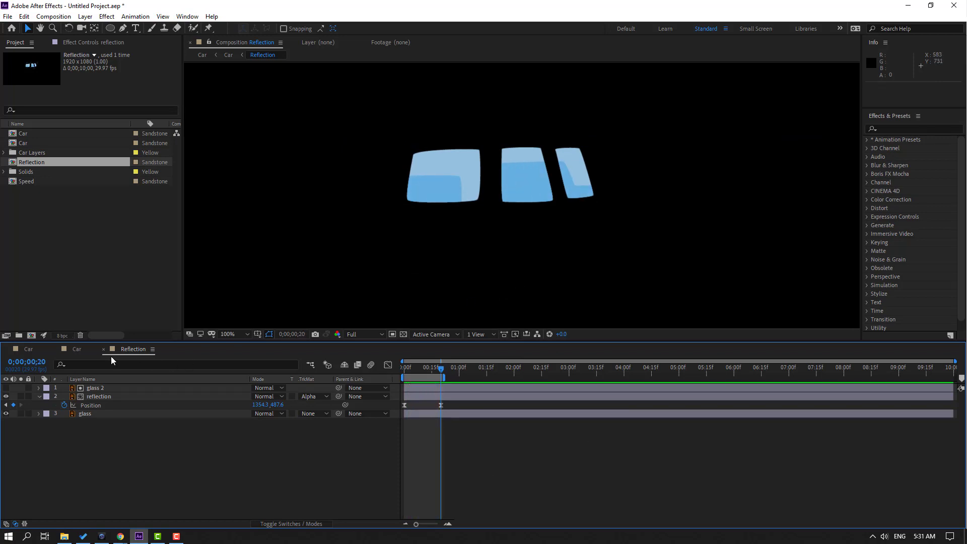
# In the Car composition containing the car parts, end the work area at frame 20 and preview the animation
pyautogui.click(78, 349)
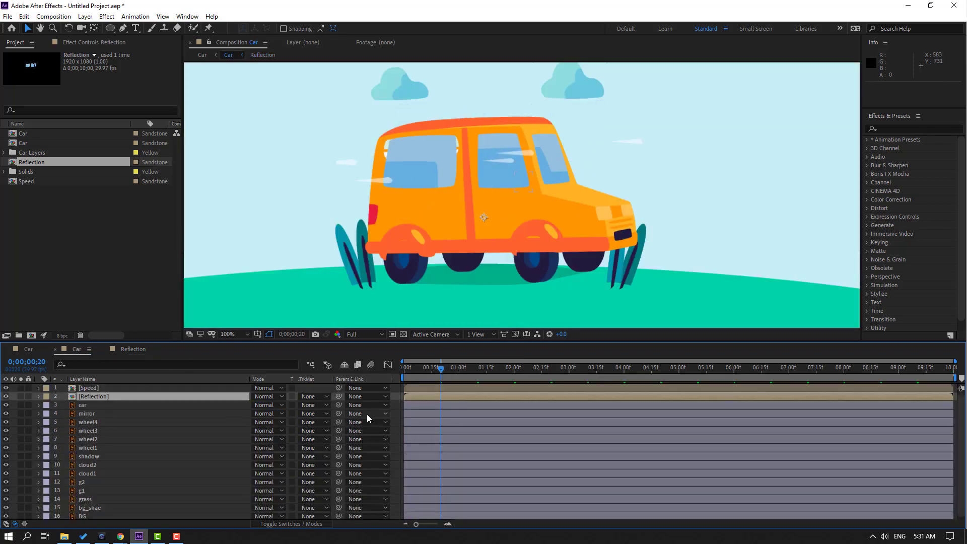
pyautogui.press('n')
pyautogui.press('space')
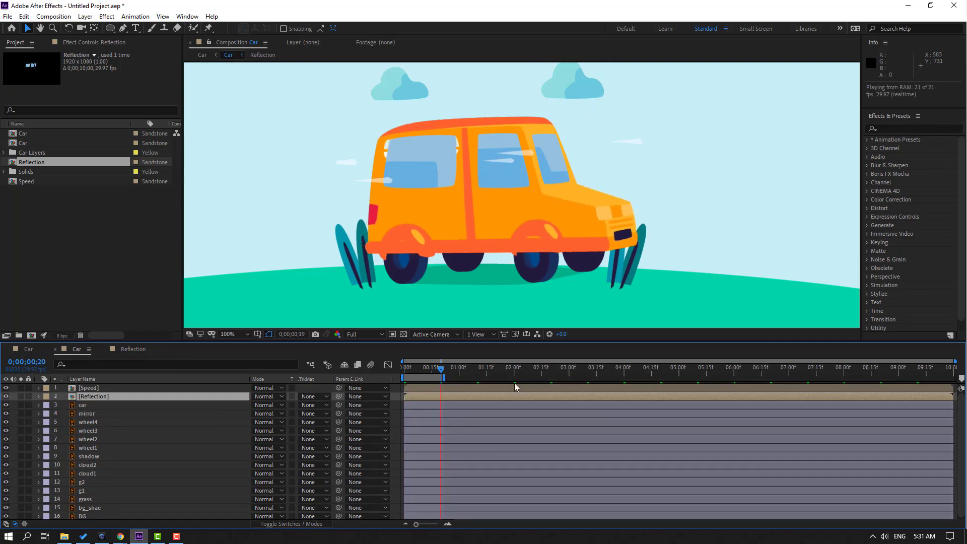
pyautogui.press('space')
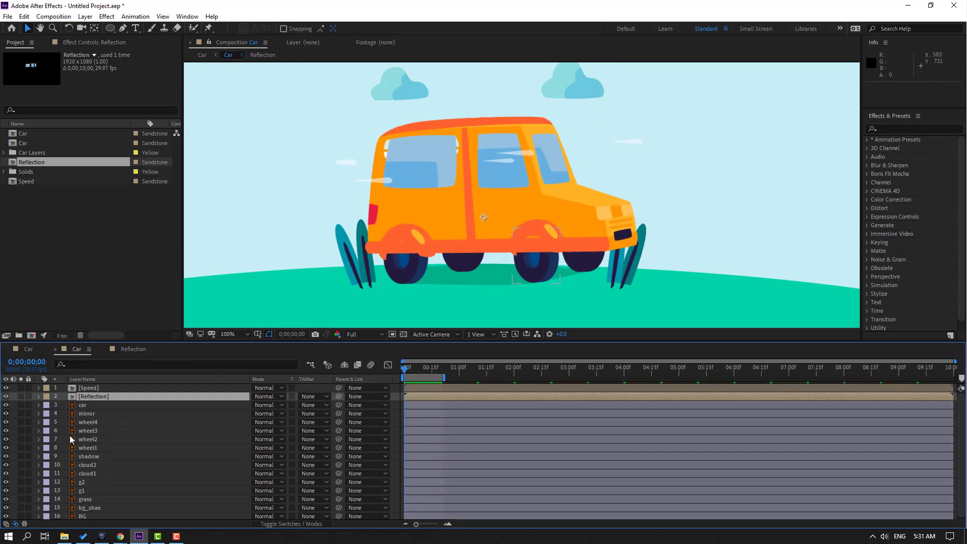
# Parent the Reflection layer to the car layer and preview the windows moving with the body
pyautogui.click(93, 398)
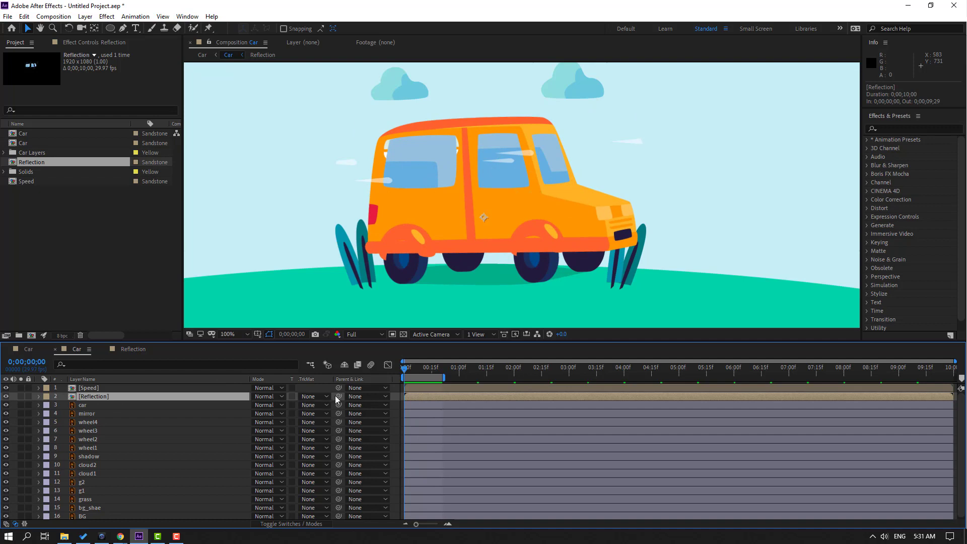
pyautogui.moveTo(337, 396); pyautogui.dragTo(89, 407)
pyautogui.press('space')
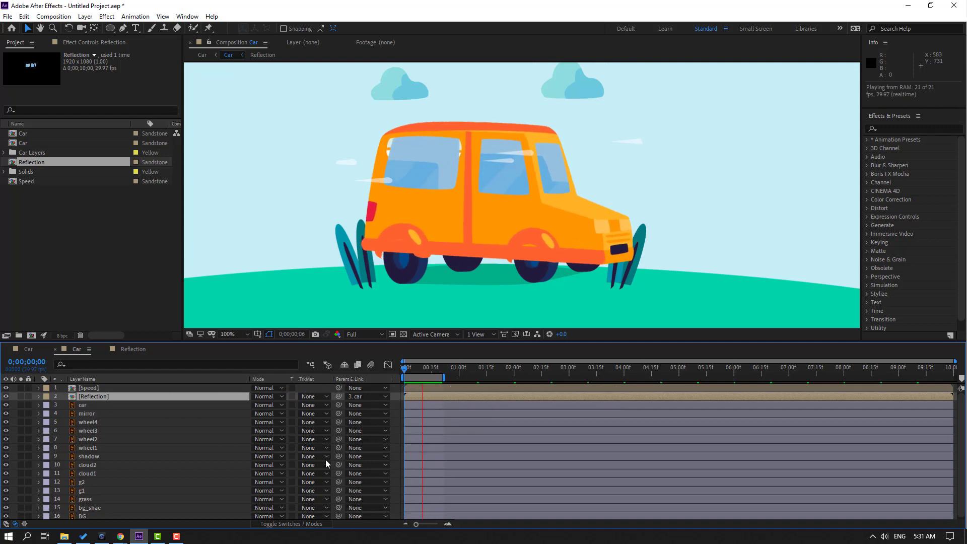
pyautogui.press('space')
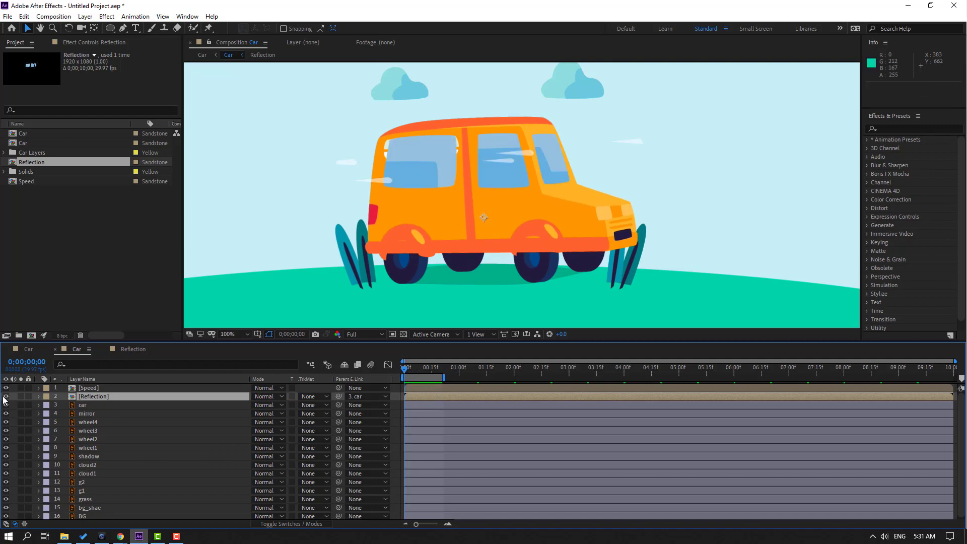
# Hide the Reflection layer and open the car layer in its own Layer view
pyautogui.click(5, 397)
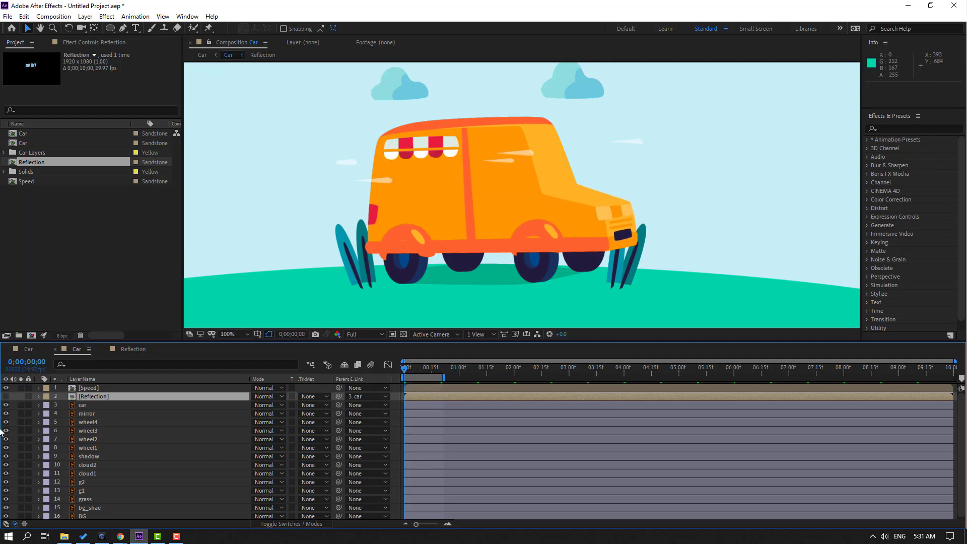
pyautogui.click(81, 407)
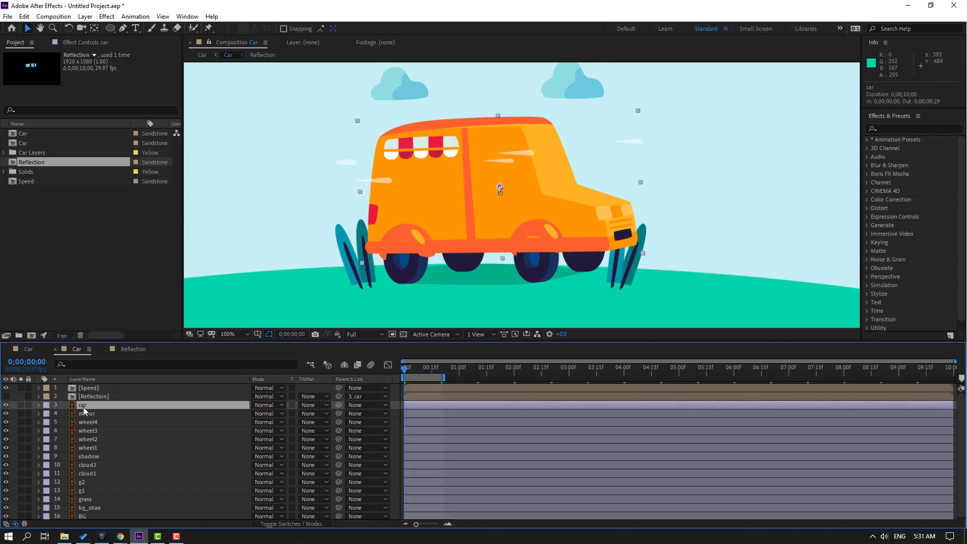
pyautogui.doubleClick(83, 407)
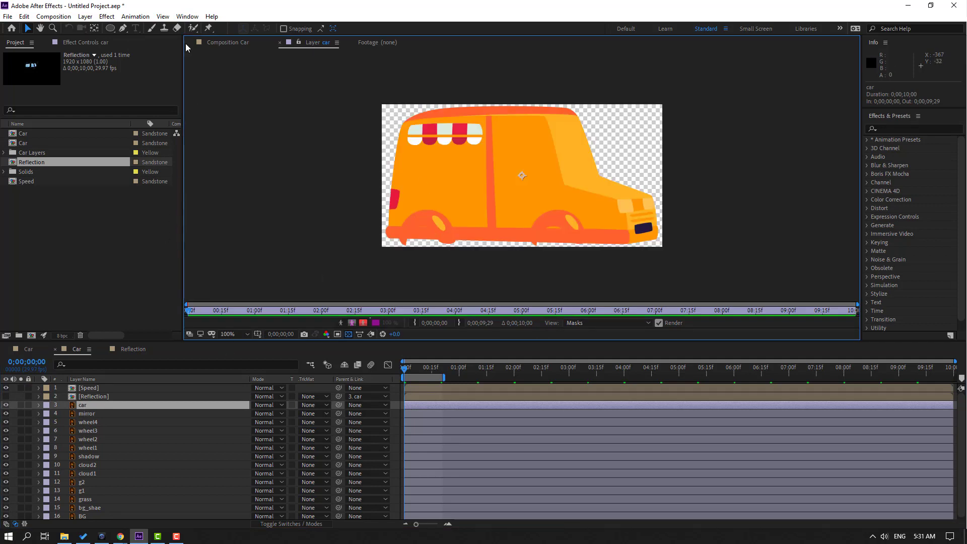
# Paint over the car's striped awning with a 31 px brush in the sampled body orange, using Constant duration
pyautogui.click(151, 29)
pyautogui.press('.')
pyautogui.press('.')
pyautogui.moveTo(333, 101); pyautogui.dragTo(541, 225)
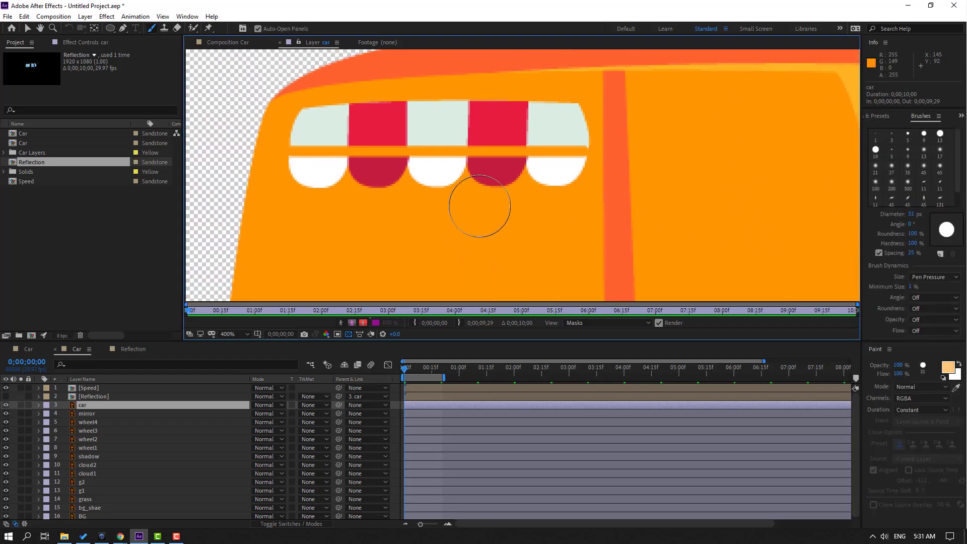
pyautogui.keyDown('alt'); pyautogui.click(459, 240); pyautogui.keyUp('alt')
pyautogui.click(187, 16)
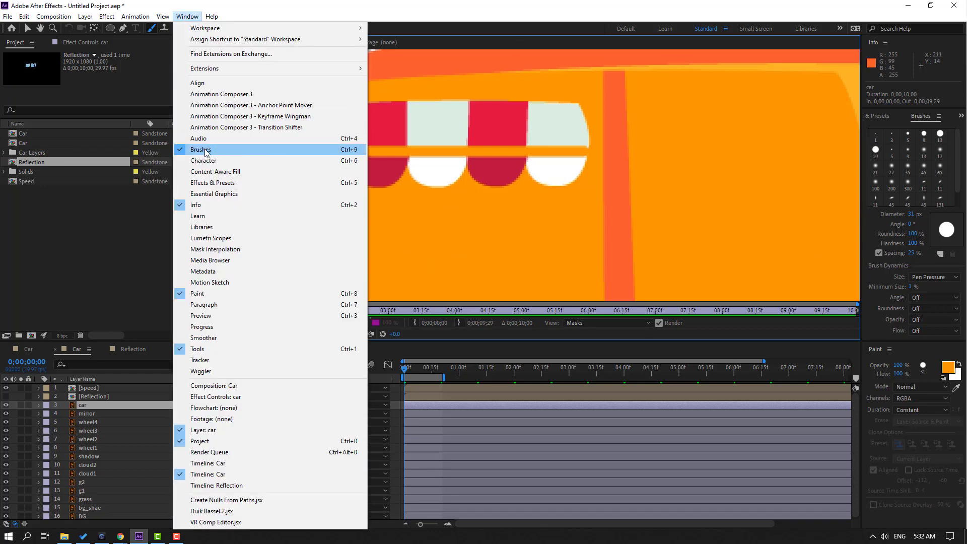
pyautogui.click(351, 150)
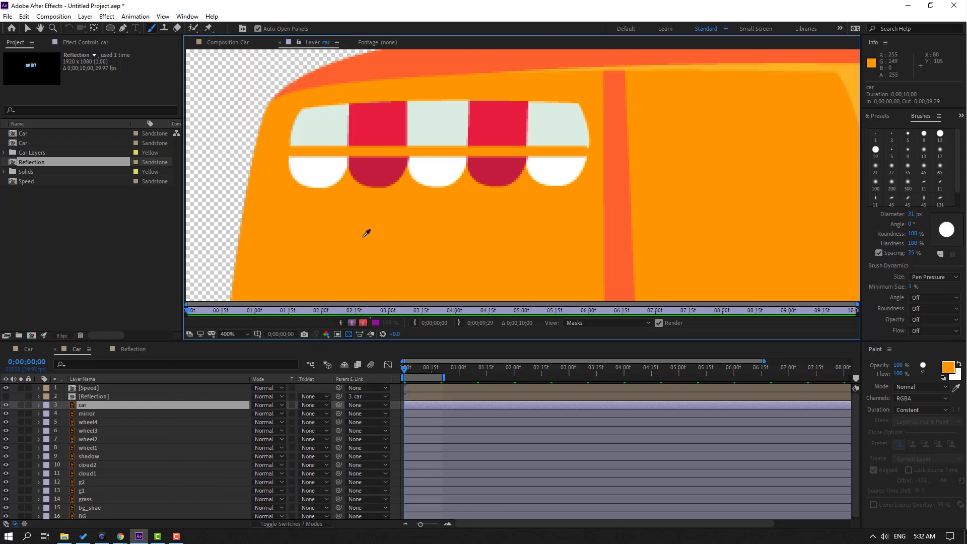
pyautogui.moveTo(330, 211)
pyautogui.mouseDown()
pyautogui.moveTo(309, 169)
pyautogui.moveTo(310, 133)
pyautogui.moveTo(559, 122)
pyautogui.moveTo(566, 138)
pyautogui.moveTo(519, 197)
pyautogui.moveTo(490, 113)
pyautogui.moveTo(456, 153)
pyautogui.moveTo(370, 185)
pyautogui.moveTo(404, 185)
pyautogui.mouseUp()
pyautogui.click(914, 409)
pyautogui.click(901, 422)
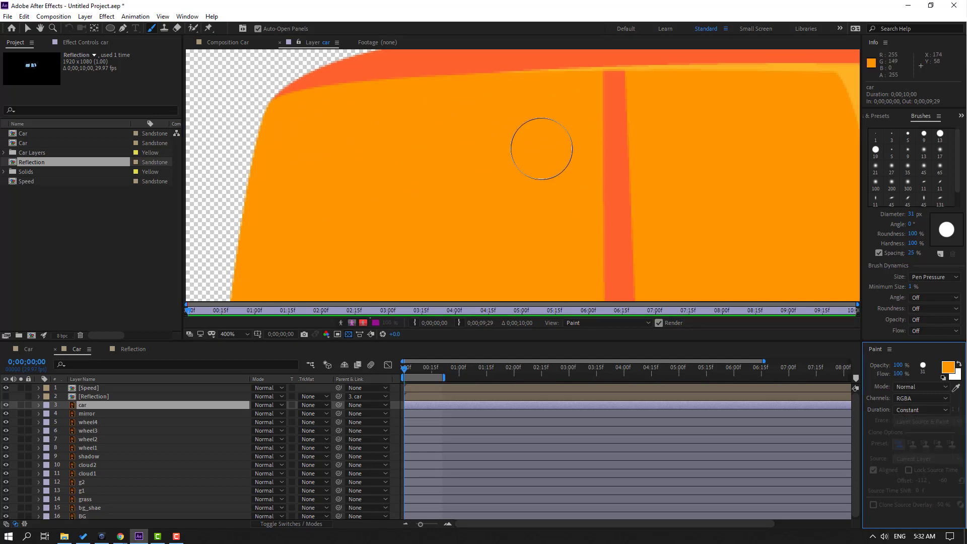
pyautogui.click(901, 411)
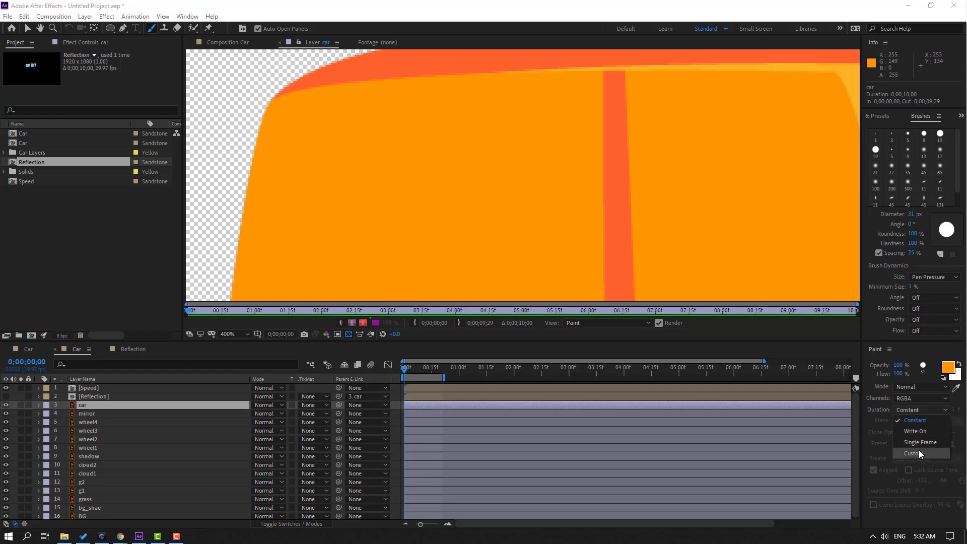
pyautogui.click(914, 419)
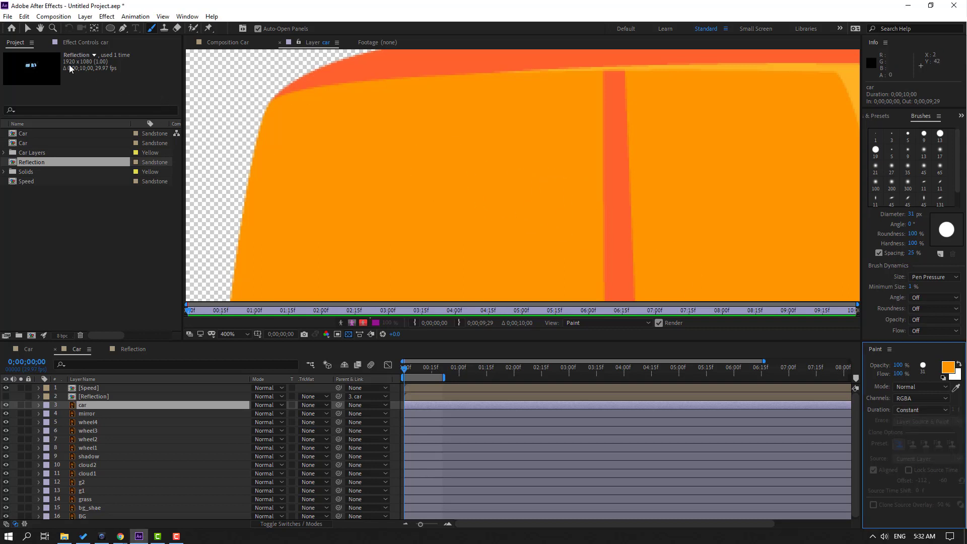
# Return to the Car composition, show the Reflection layer again and preview the repainted car
pyautogui.click(27, 31)
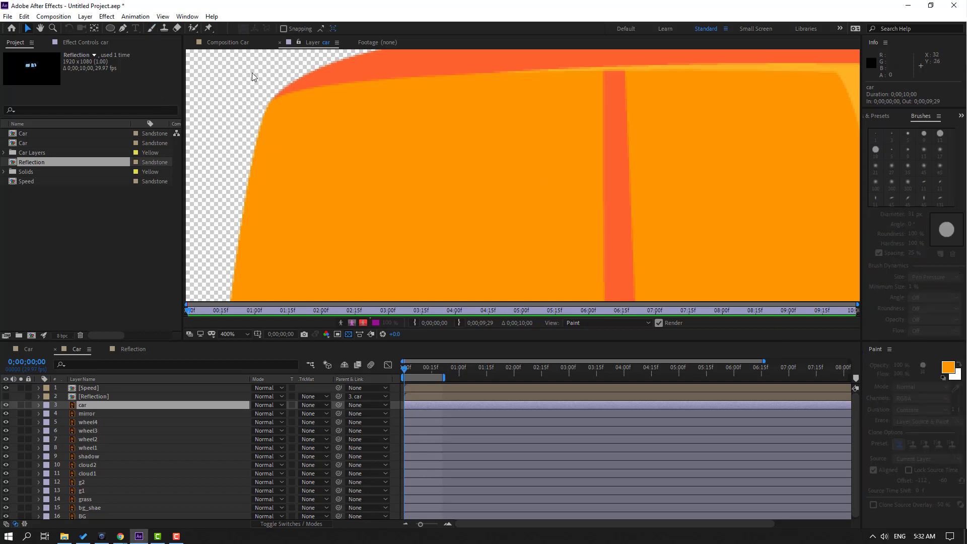
pyautogui.click(228, 42)
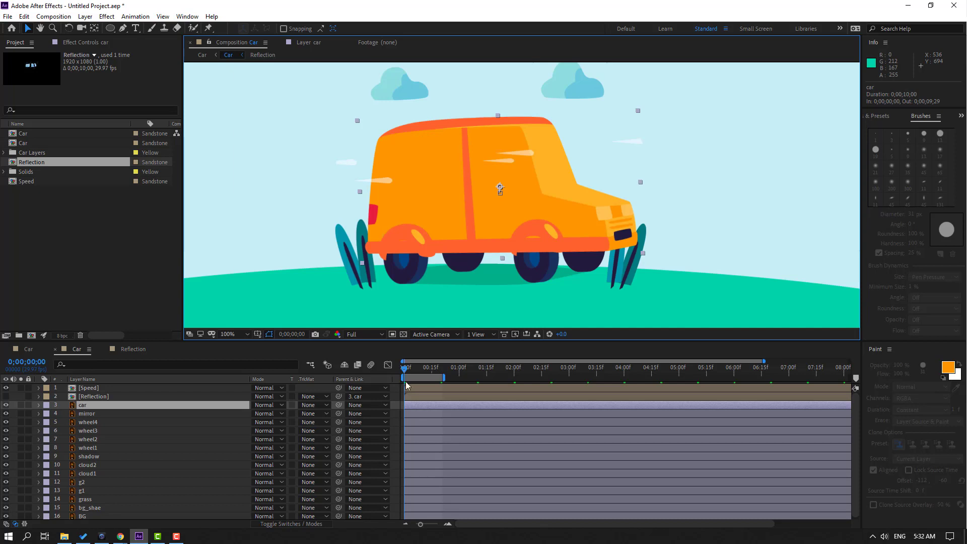
pyautogui.moveTo(409, 372)
pyautogui.mouseDown()
pyautogui.moveTo(427, 372)
pyautogui.moveTo(406, 372)
pyautogui.mouseUp()
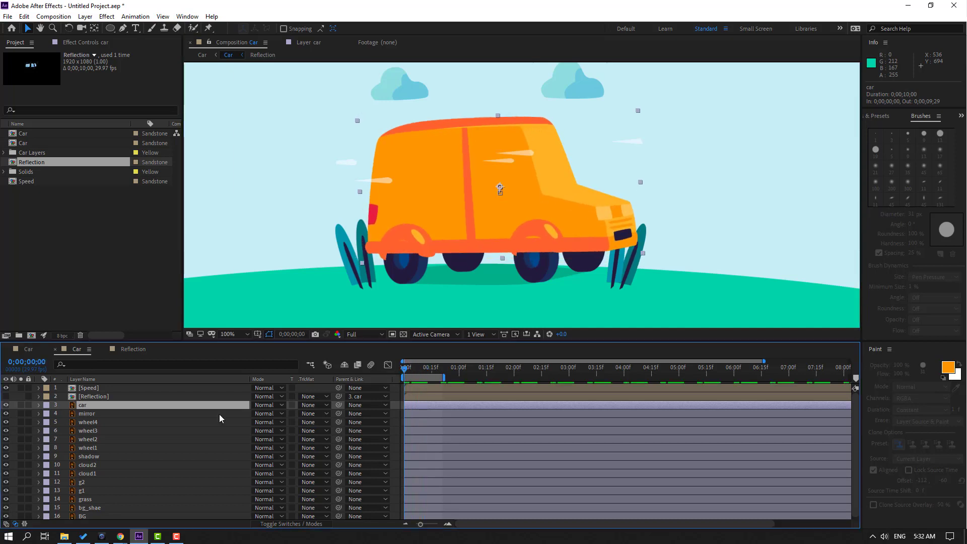
pyautogui.click(86, 398)
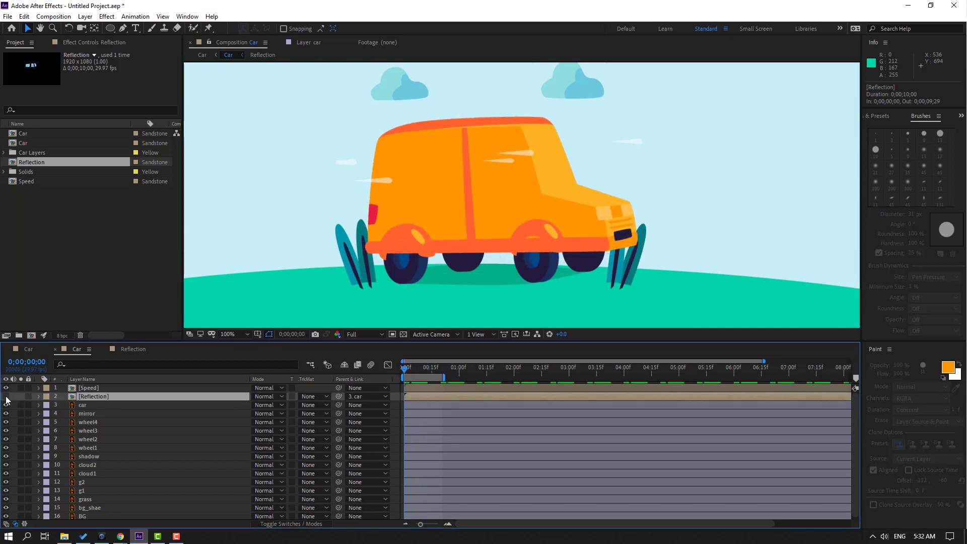
pyautogui.click(7, 397)
pyautogui.press('space')
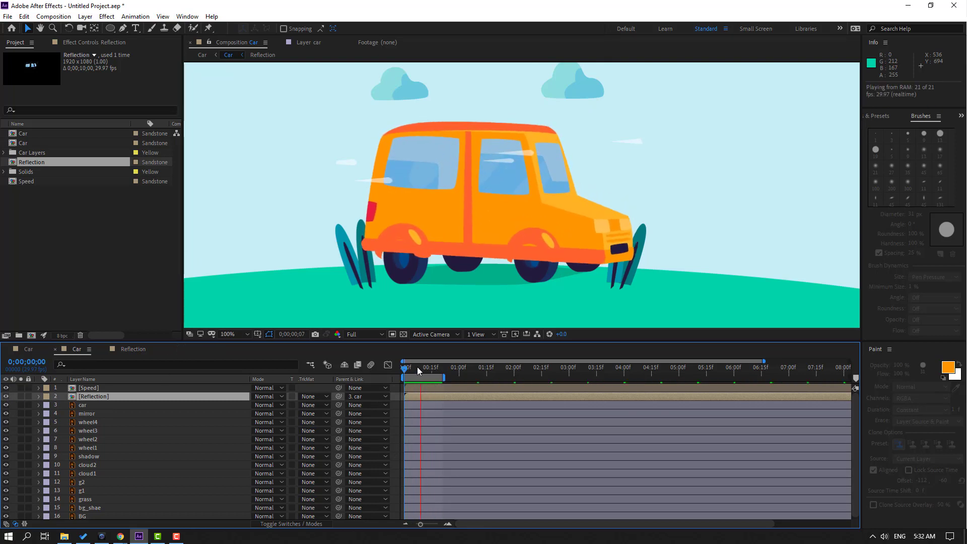
pyautogui.press('space')
pyautogui.press('space')
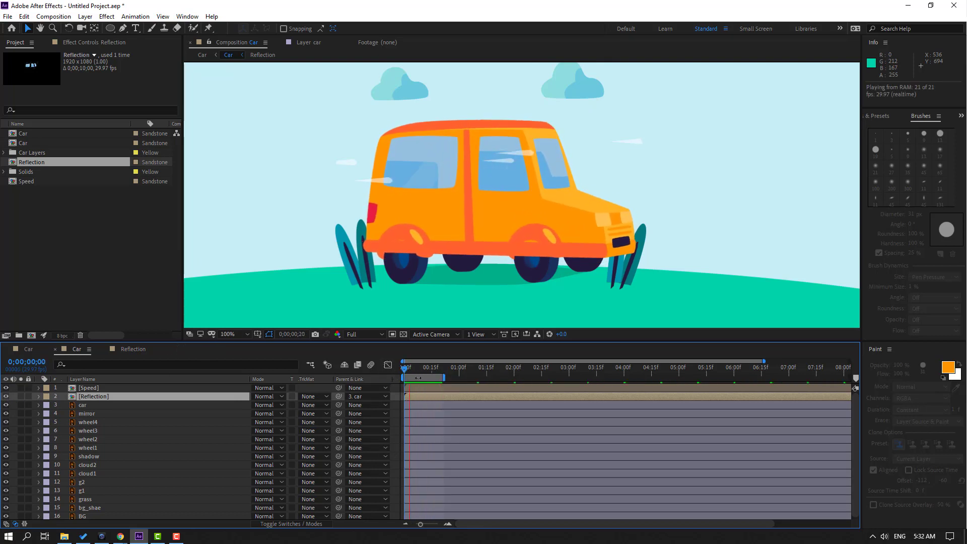
pyautogui.press('space')
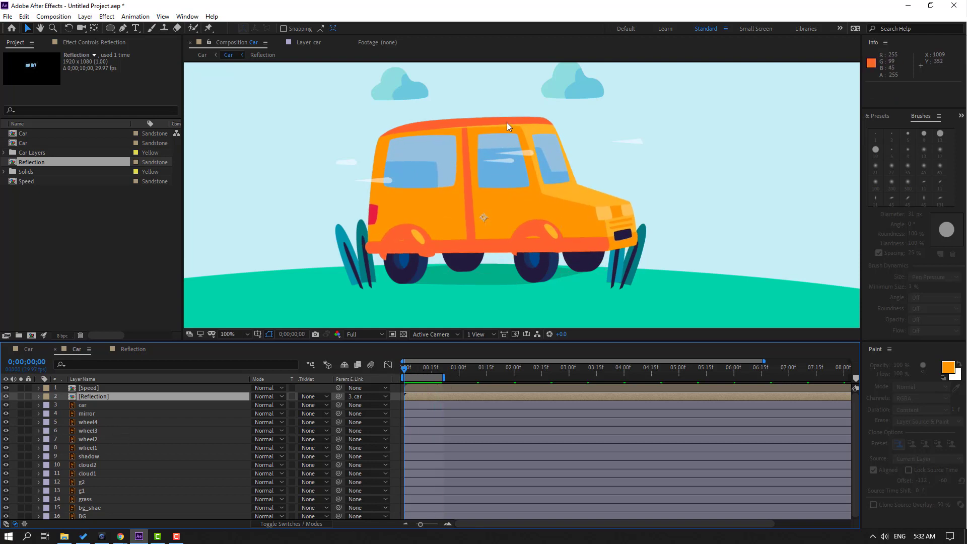
# Keyframe Position on grass layers g2 and g1 at 0;00;00;00, shifting them right to 1982.5, 609.0 and 1433.3, 608.6
pyautogui.scroll(-3, 327, 202)
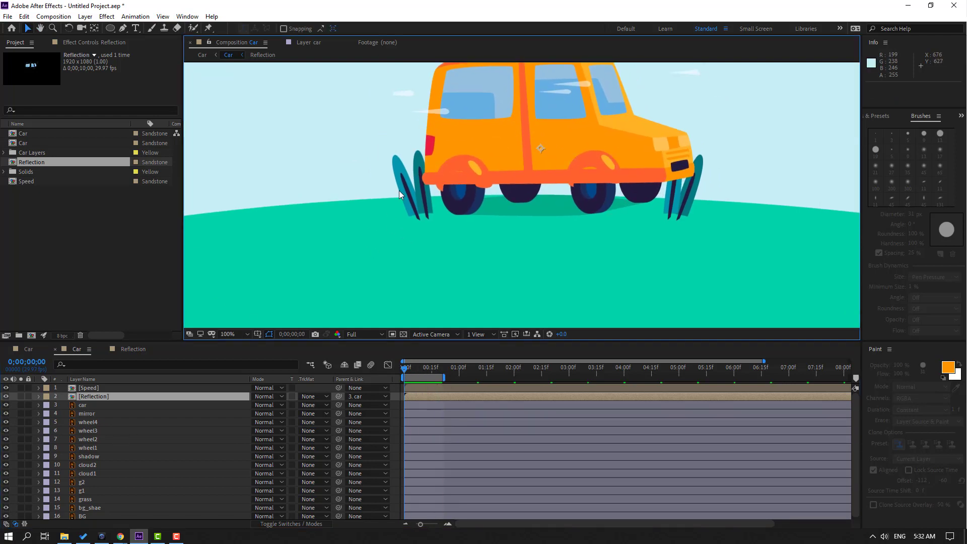
pyautogui.scroll(-1, 102, 453)
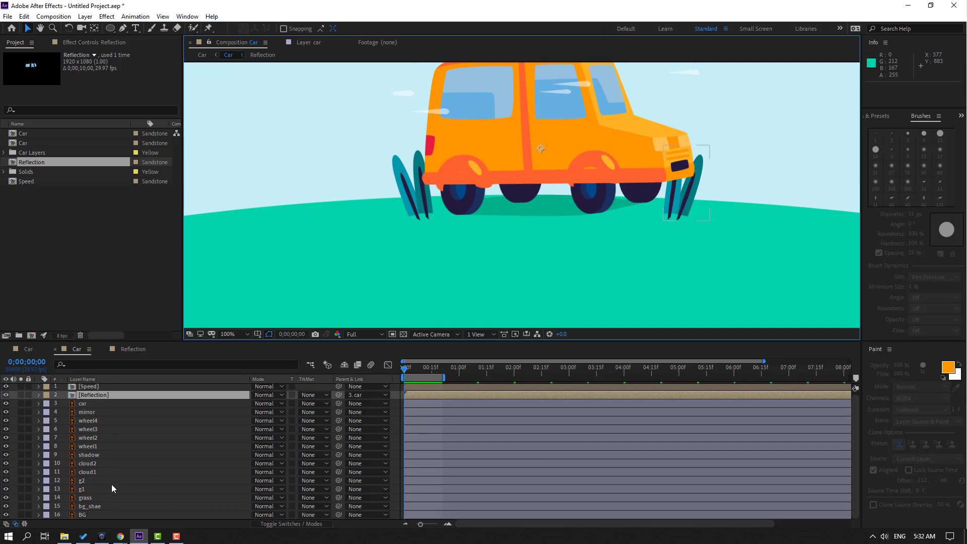
pyautogui.click(85, 482)
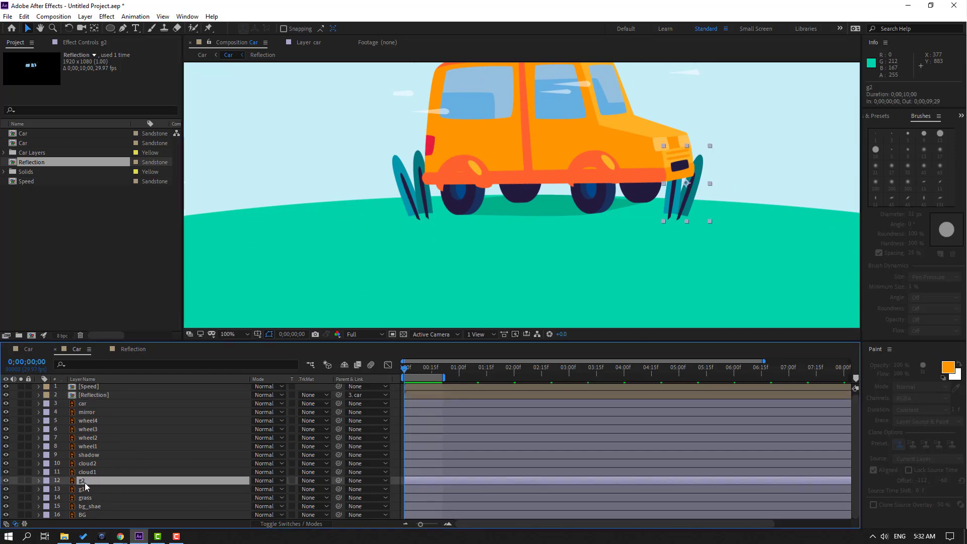
pyautogui.keyDown('ctrl'); pyautogui.click(83, 490); pyautogui.keyUp('ctrl')
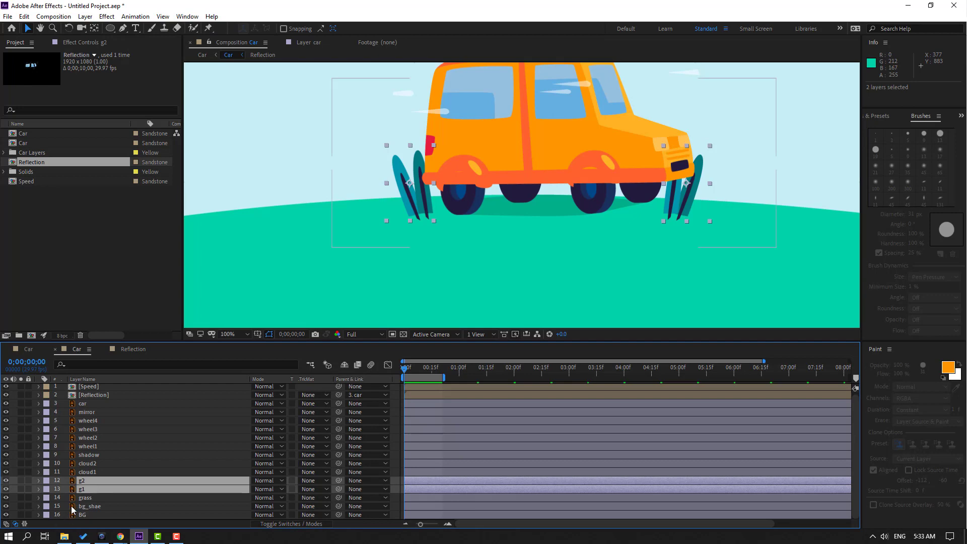
pyautogui.press('p')
pyautogui.click(64, 490)
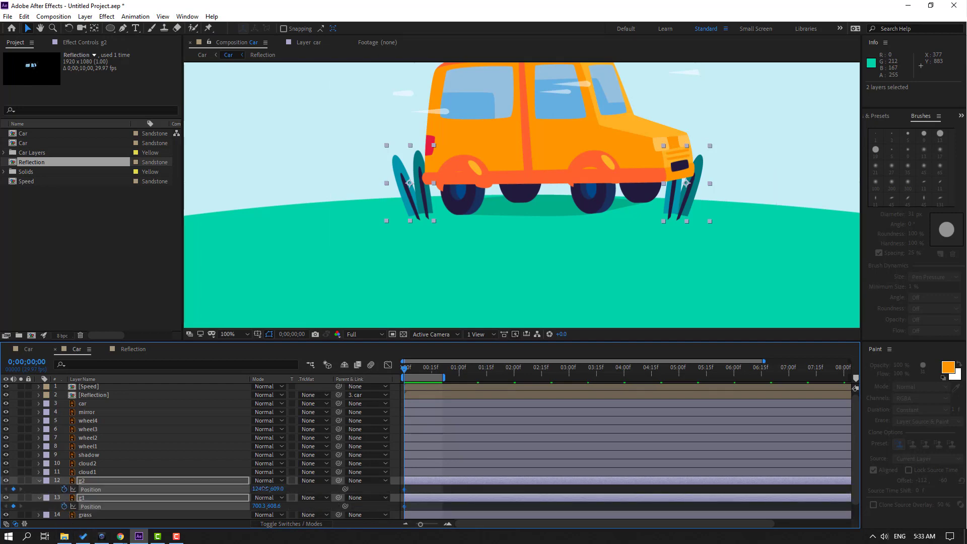
pyautogui.moveTo(264, 489); pyautogui.dragTo(613, 468)
# At frame 21, move g2 to Position 522.5, 609.0 and g1 to -26.7, 608.6, and preview the passing grass
pyautogui.moveTo(410, 367); pyautogui.dragTo(444, 367)
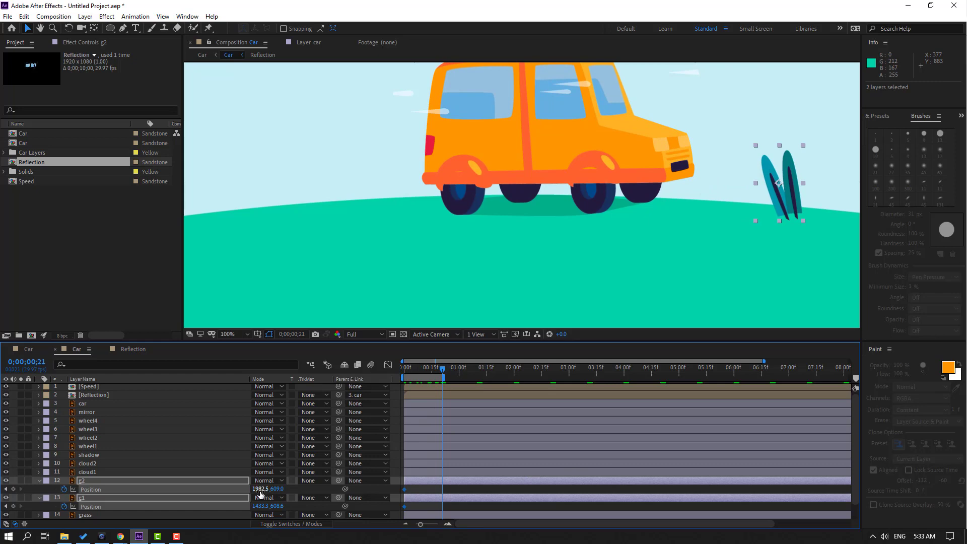
pyautogui.moveTo(261, 494); pyautogui.dragTo(192, 496)
pyautogui.press('space')
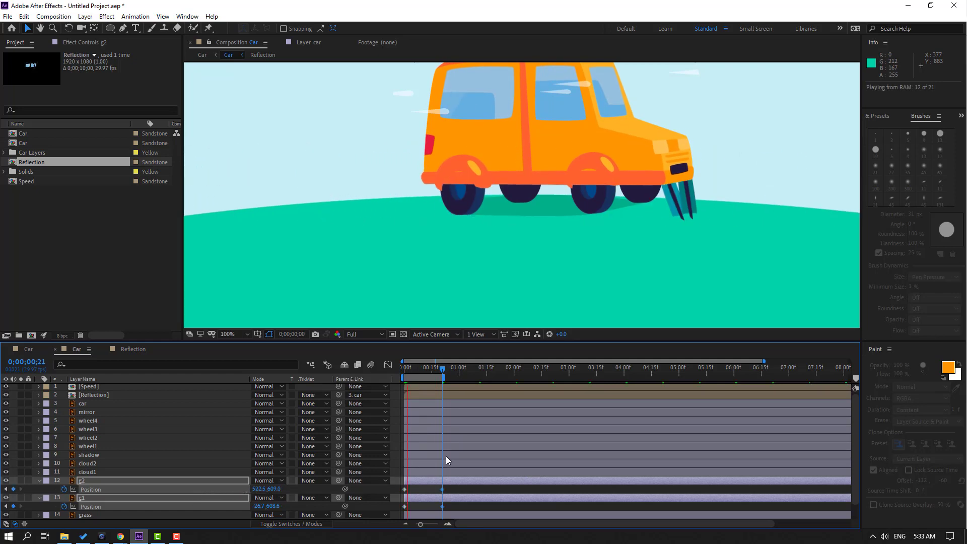
pyautogui.click(79, 349)
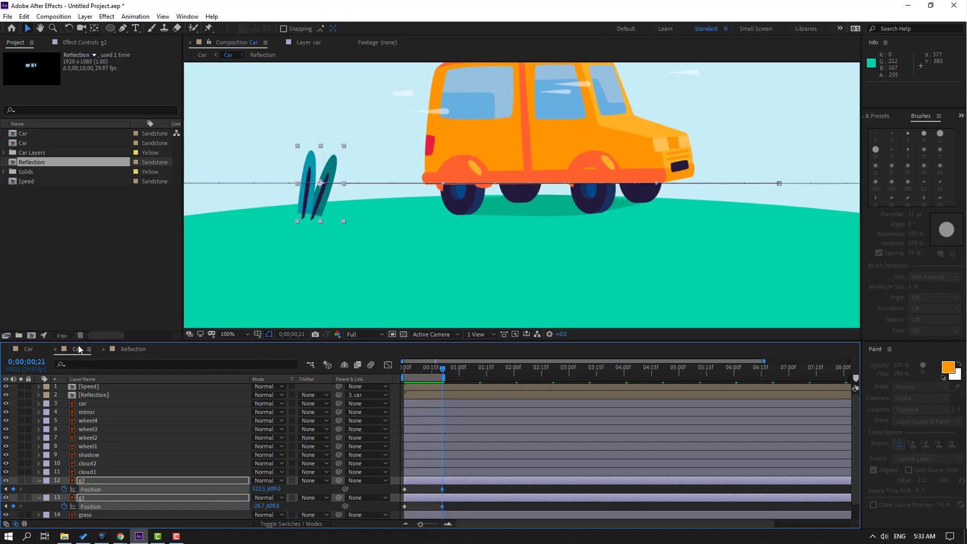
# Preview the passing grass in the main Car composition
pyautogui.click(29, 349)
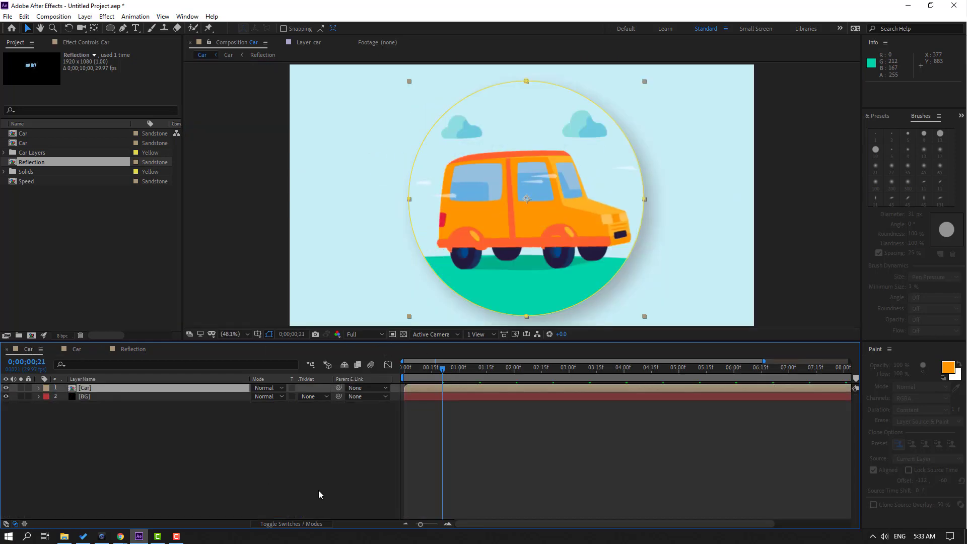
pyautogui.press('space')
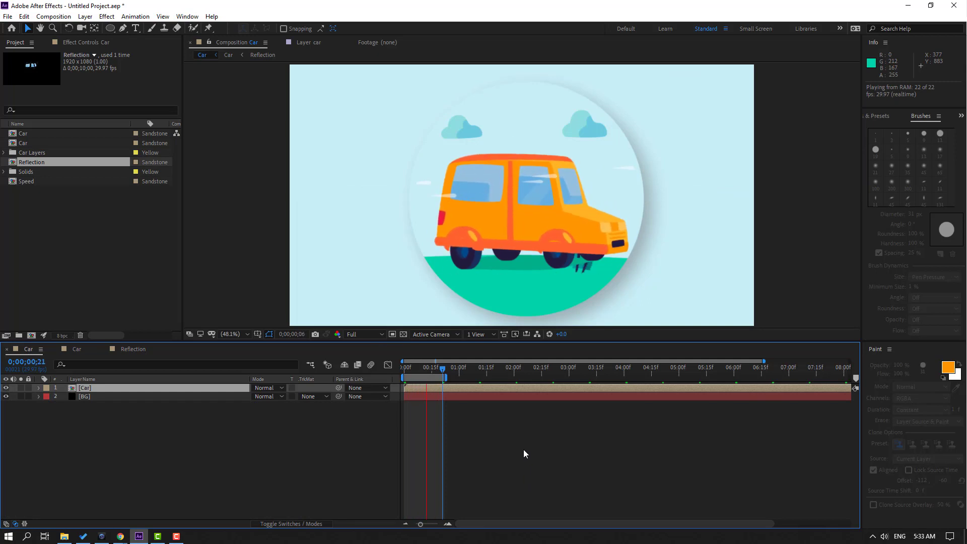
pyautogui.press('space')
pyautogui.moveTo(436, 373); pyautogui.dragTo(432, 369)
# Move the shadow layer below grass layers g2 and g1 in the nested Car composition and preview it in the main one
pyautogui.click(76, 349)
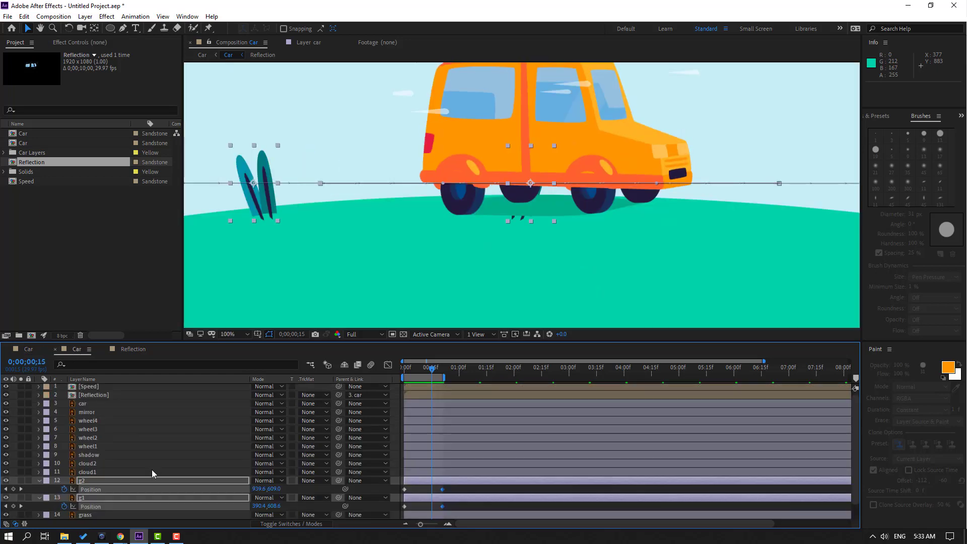
pyautogui.press('p')
pyautogui.click(95, 438)
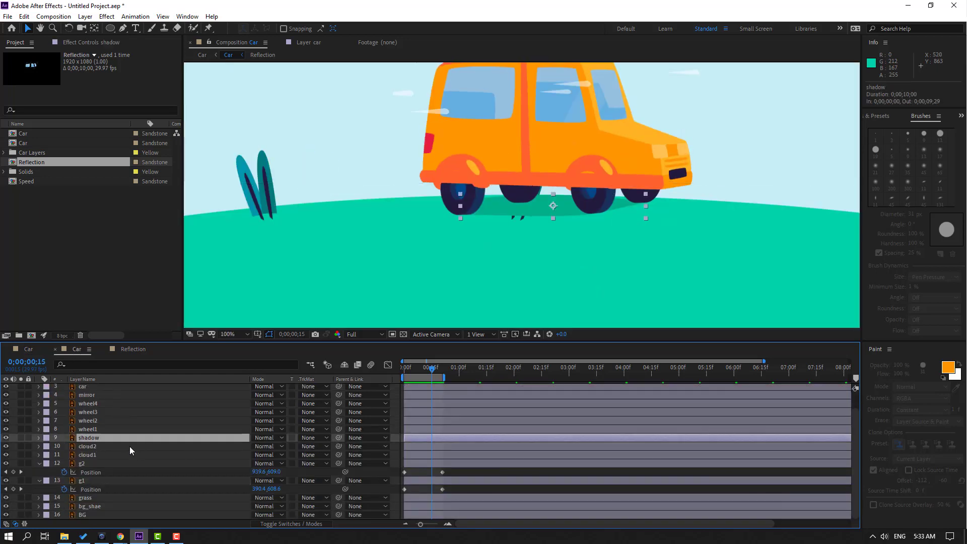
pyautogui.moveTo(94, 437); pyautogui.dragTo(106, 488)
pyautogui.press('space')
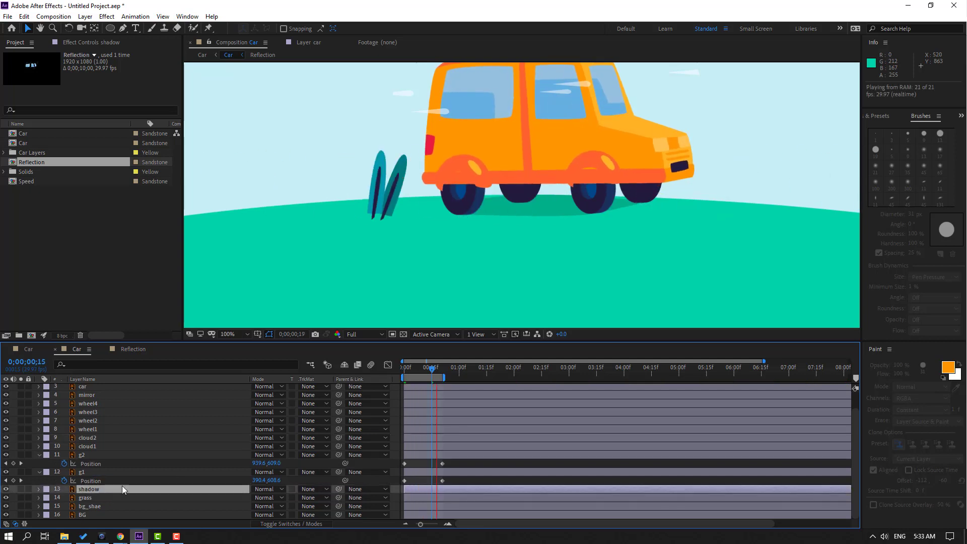
pyautogui.click(33, 347)
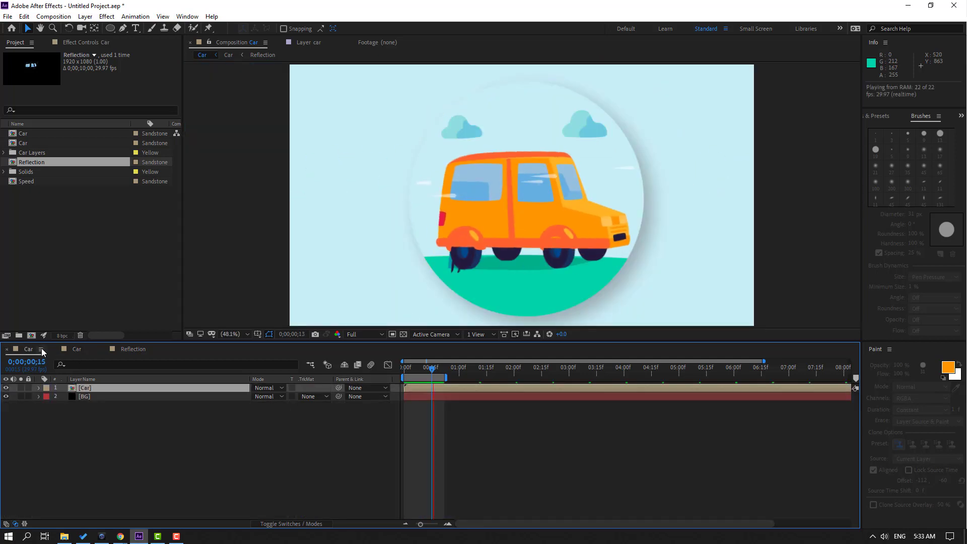
# Split grass layers g2 and g1 in the nested Car composition at frame 21 and delete the parts after the cut
pyautogui.click(80, 349)
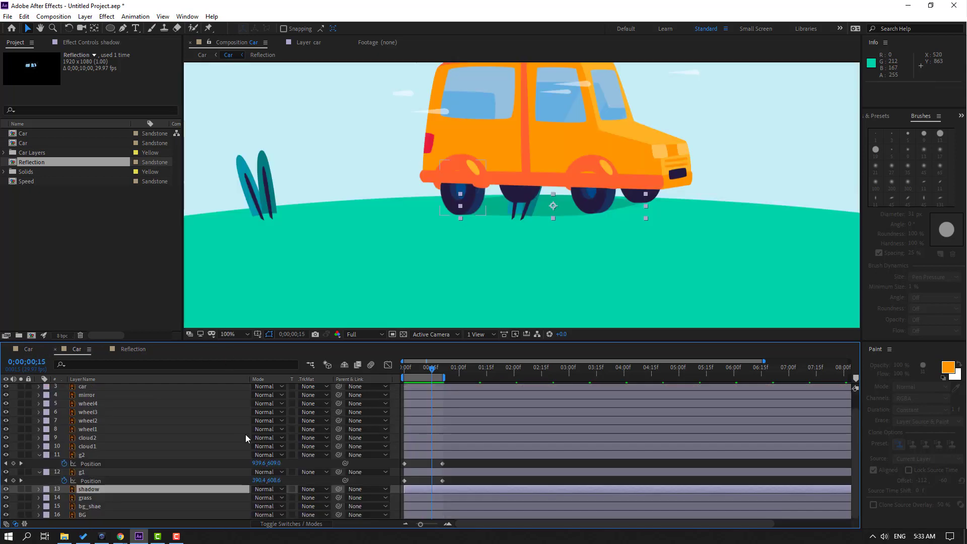
pyautogui.click(39, 455)
pyautogui.click(39, 464)
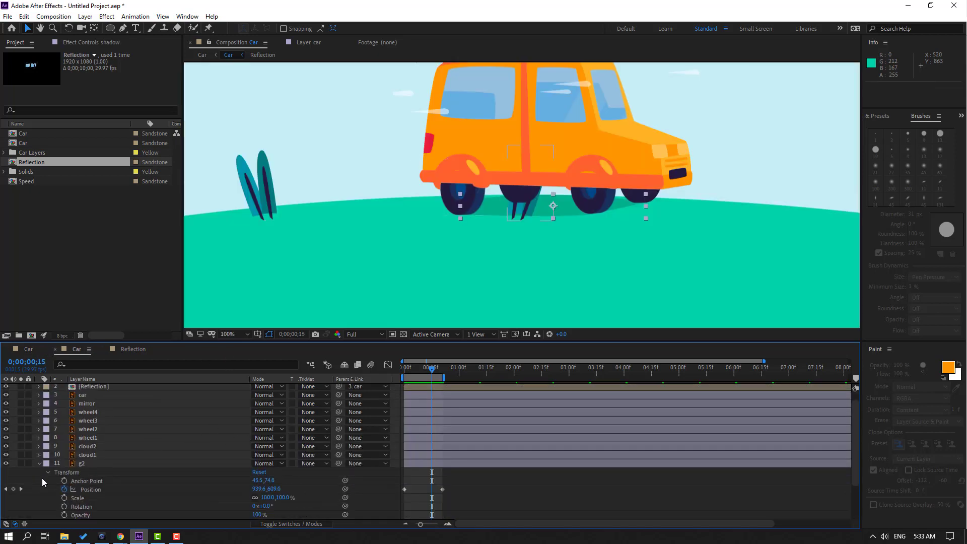
pyautogui.press('u')
pyautogui.click(39, 472)
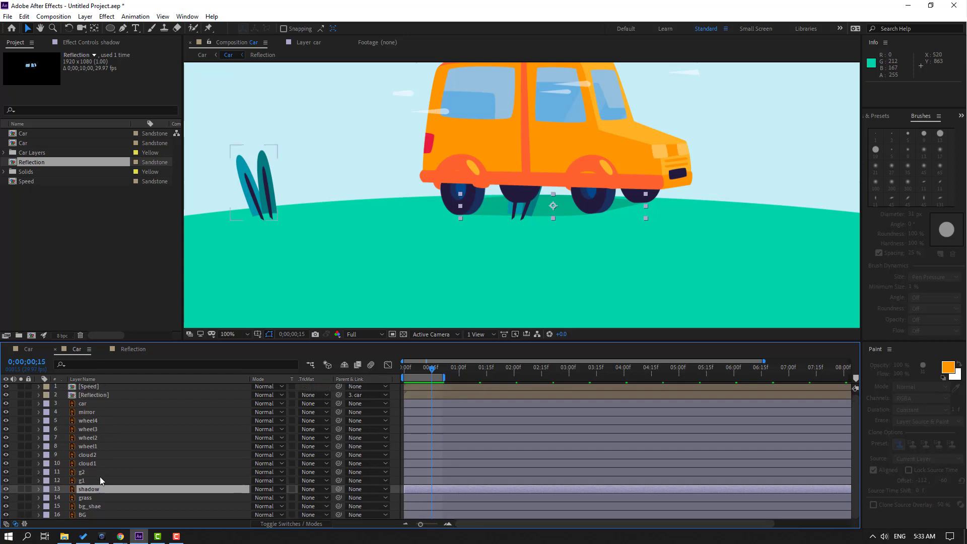
pyautogui.click(85, 473)
pyautogui.keyDown('shift'); pyautogui.click(86, 481); pyautogui.keyUp('shift')
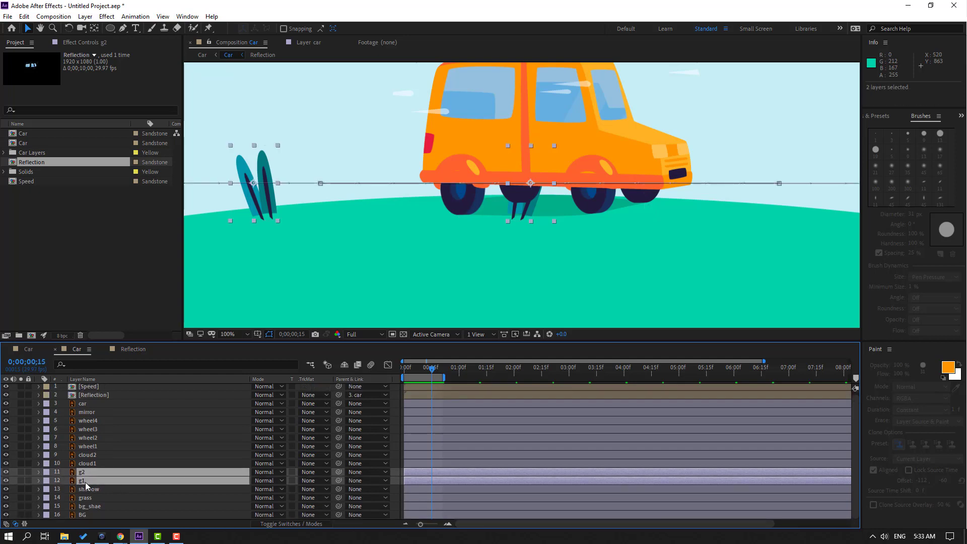
pyautogui.click(441, 367)
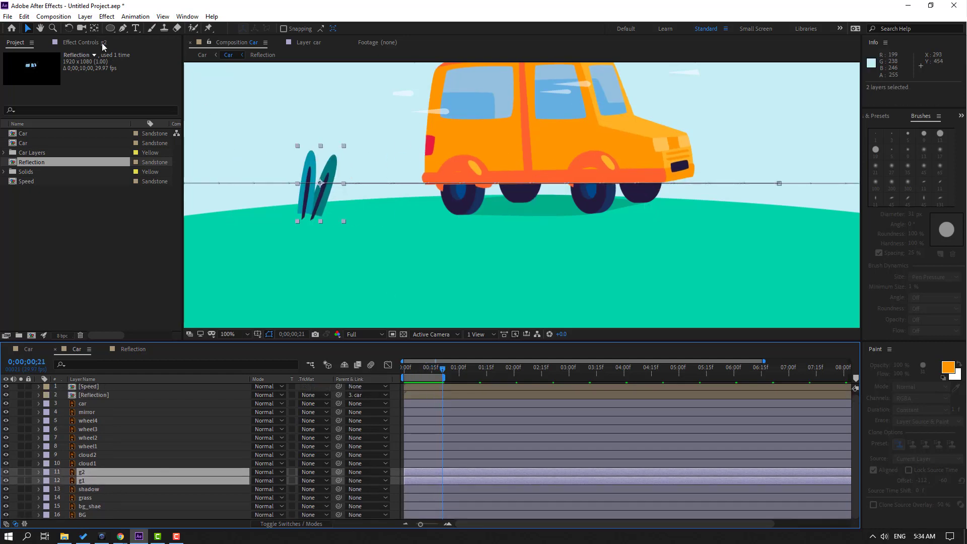
pyautogui.click(25, 17)
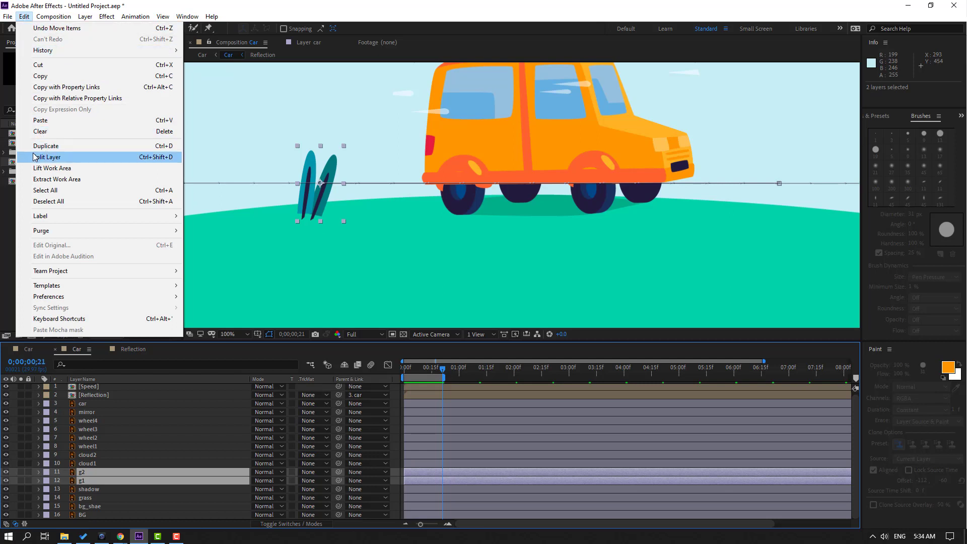
pyautogui.click(159, 159)
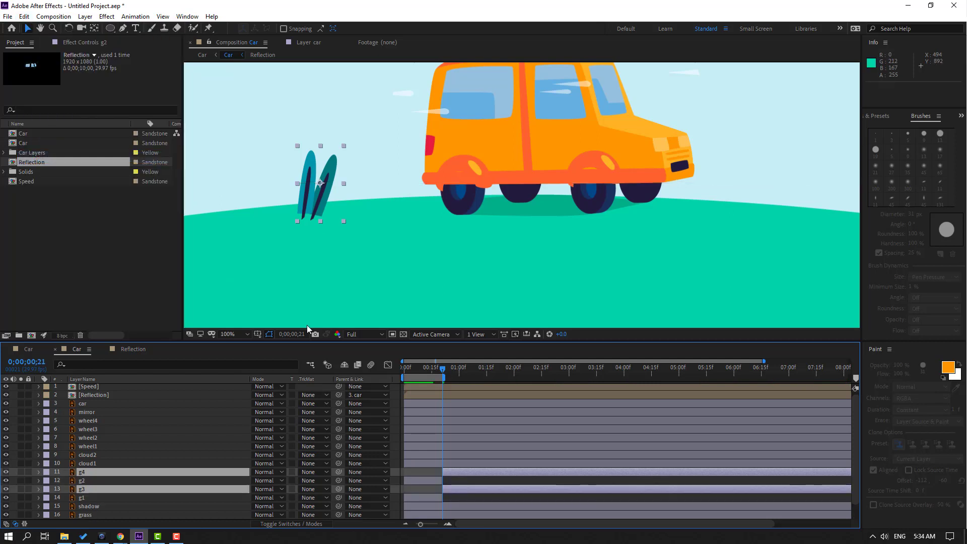
pyautogui.press('Delete')
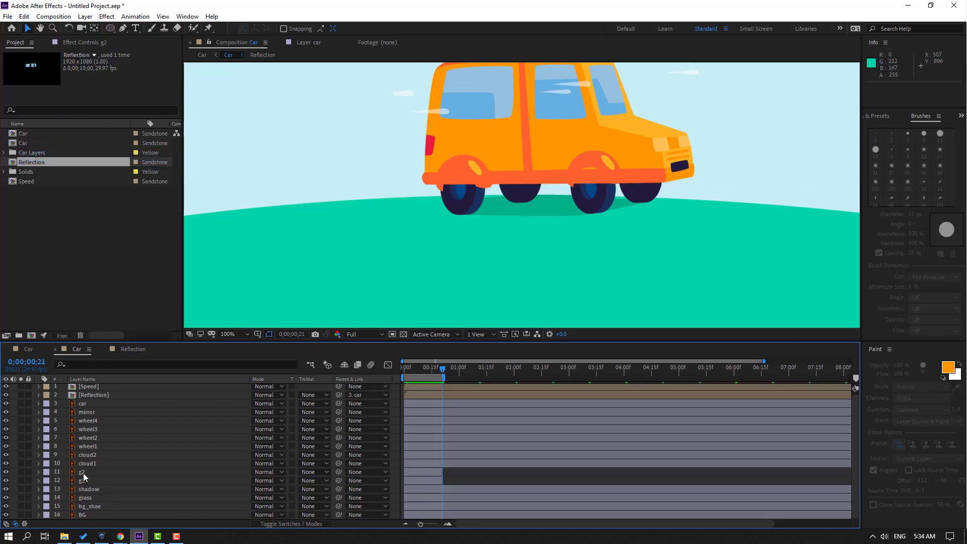
# Pre-compose grass layers g2 and g1 into a composition named grass, moving all attributes
pyautogui.click(83, 473)
pyautogui.keyDown('shift'); pyautogui.click(82, 479); pyautogui.keyUp('shift')
pyautogui.rightClick(84, 477)
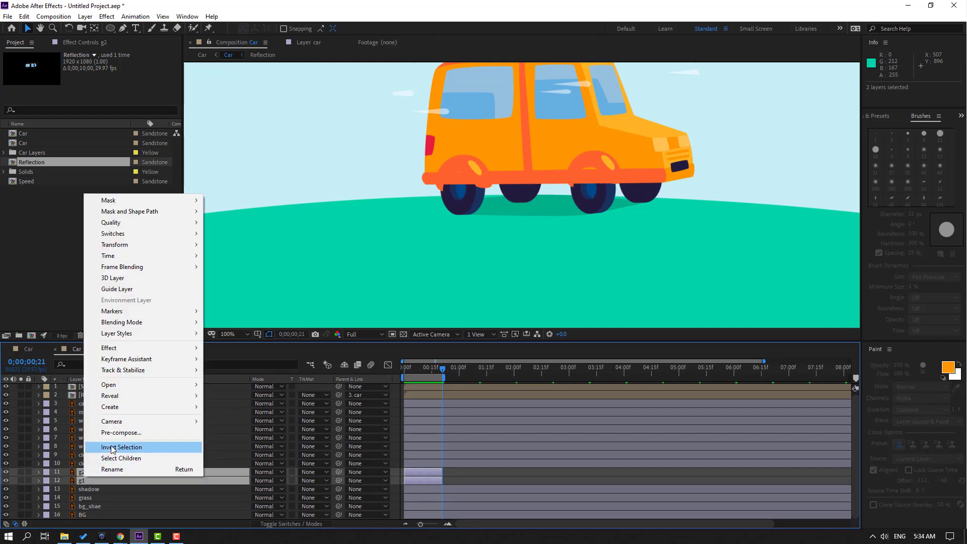
pyautogui.click(116, 434)
pyautogui.write('grass')
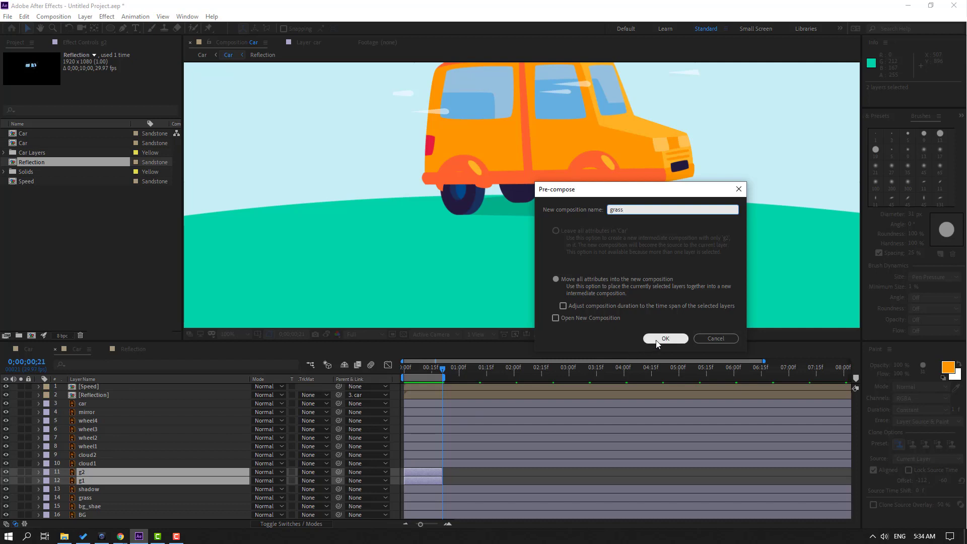
pyautogui.click(656, 340)
# Trim the new grass composition to its work area and close it after a preview, together with the Reflection composition
pyautogui.doubleClick(86, 475)
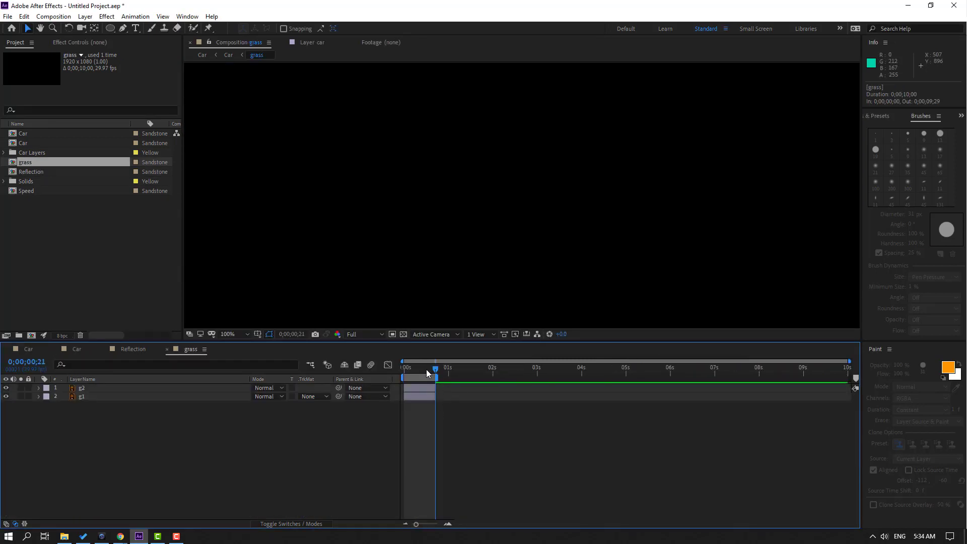
pyautogui.moveTo(426, 369)
pyautogui.mouseDown()
pyautogui.moveTo(410, 370)
pyautogui.moveTo(425, 371)
pyautogui.mouseUp()
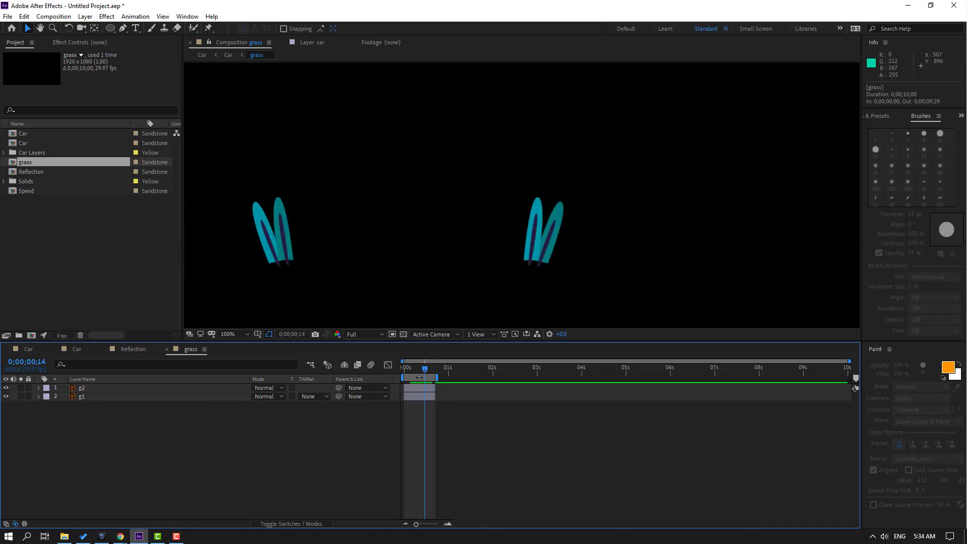
pyautogui.rightClick(421, 377)
pyautogui.click(499, 405)
pyautogui.scroll(-4, 536, 269)
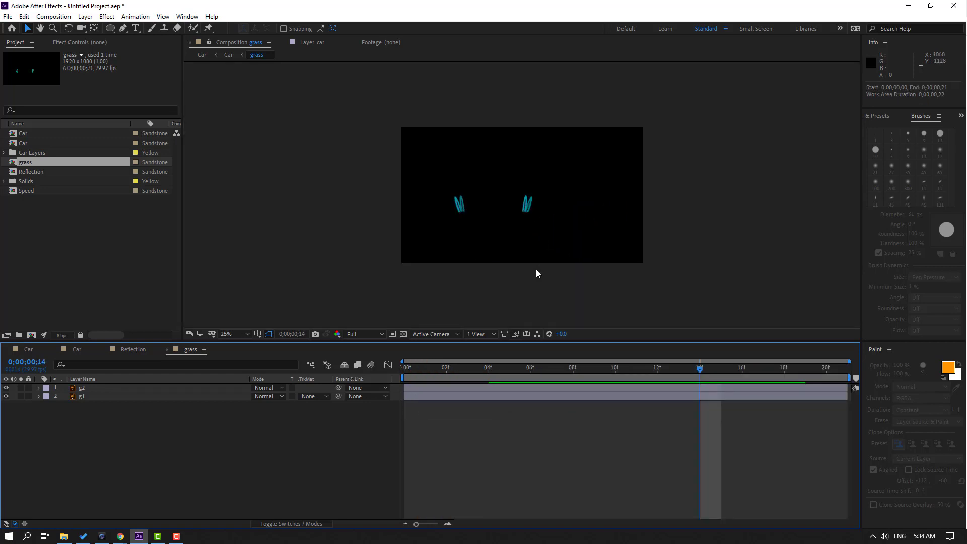
pyautogui.press('space')
pyautogui.press('space')
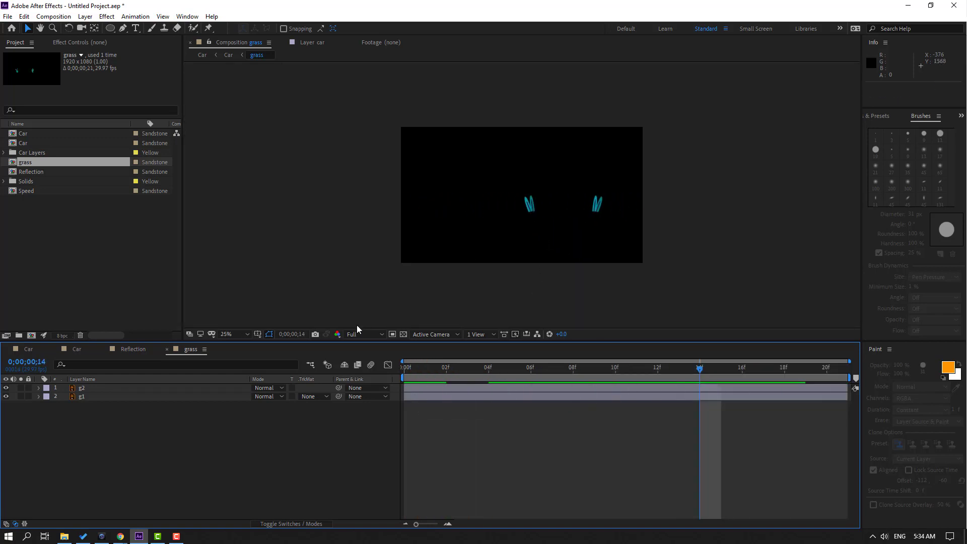
pyautogui.click(167, 350)
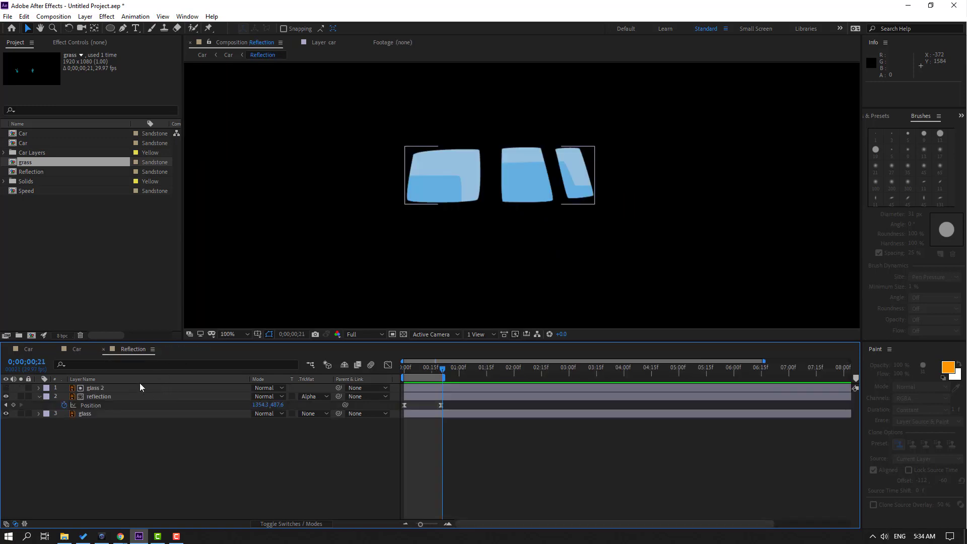
pyautogui.click(104, 352)
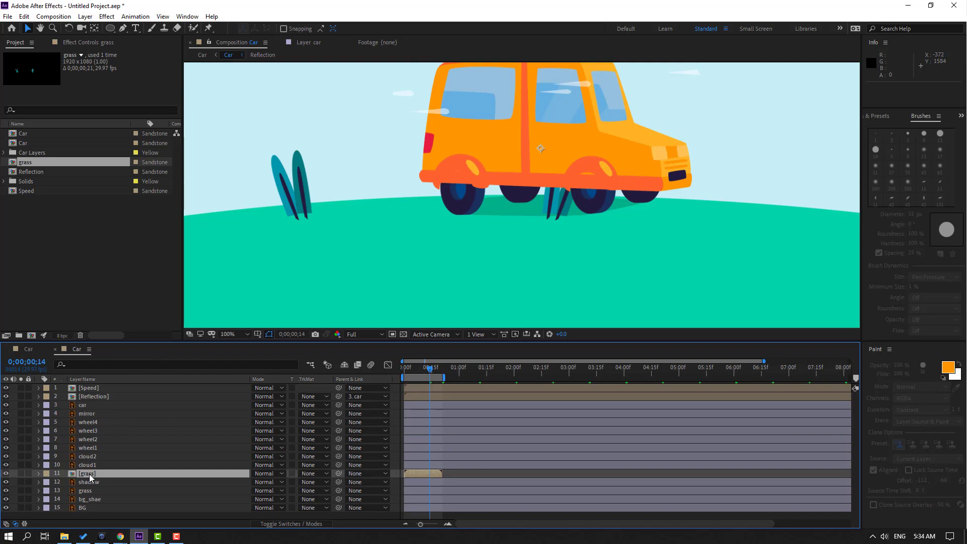
# Duplicate the grass precomp layer into 14 copies placed end to end in time, filling the ten-second Car timeline
pyautogui.moveTo(84, 476); pyautogui.dragTo(569, 473)
pyautogui.hotkey('ctrl', 'd')
pyautogui.hotkey('ctrl', 'd')
pyautogui.hotkey('ctrl', 'd')
pyautogui.hotkey('ctrl', 'd')
pyautogui.moveTo(568, 474); pyautogui.dragTo(827, 474)
pyautogui.hotkey('ctrl', 'd')
pyautogui.hotkey('ctrl', 'd')
pyautogui.hotkey('ctrl', 'd')
pyautogui.hotkey('ctrl', 'd')
pyautogui.hotkey('ctrl', 'd')
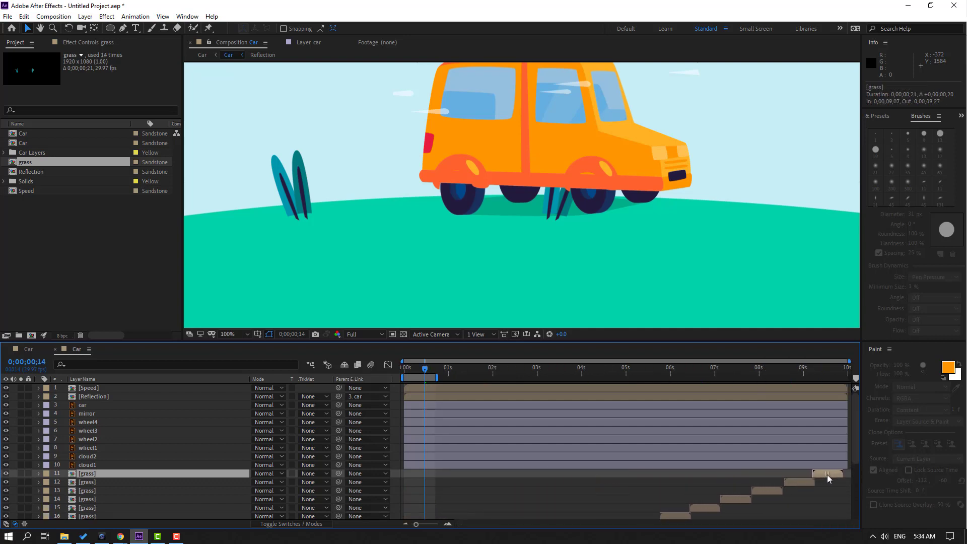
# Extend the nested Car composition's work area to the 10-second end and preview the repeating grass
pyautogui.moveTo(438, 381); pyautogui.dragTo(849, 376)
pyautogui.press('space')
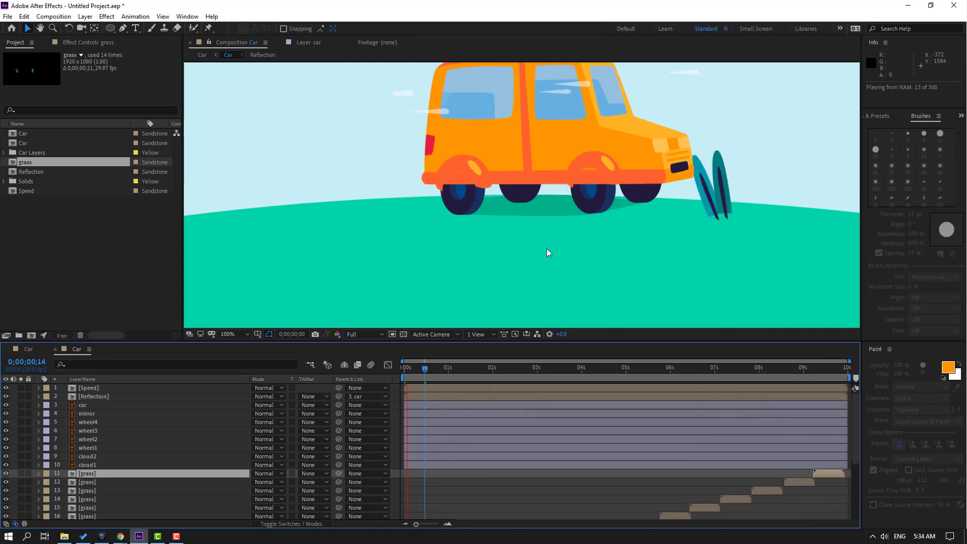
# Pre-compose all 14 grass layers into a composition named GRASS, moving all attributes
pyautogui.scroll(-4, 461, 439)
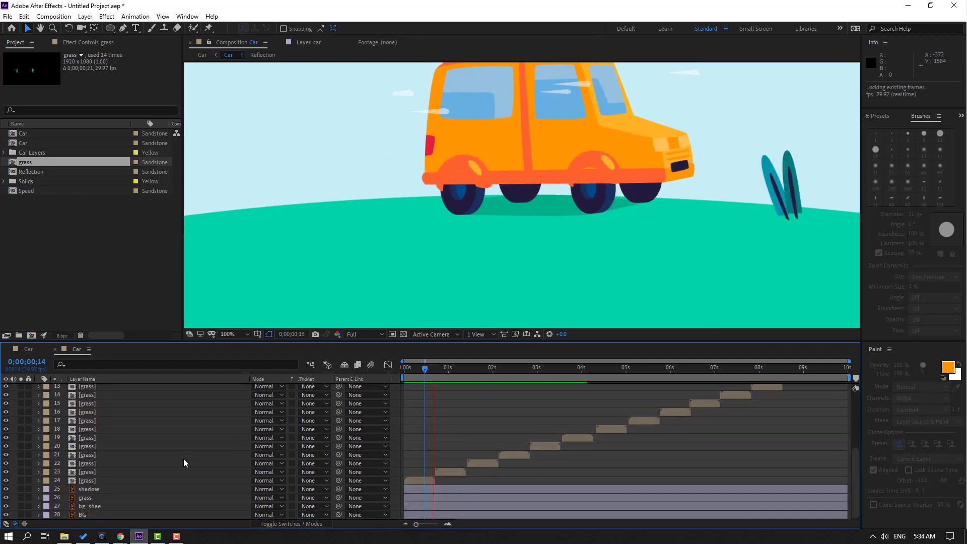
pyautogui.click(418, 480)
pyautogui.scroll(2, 163, 446)
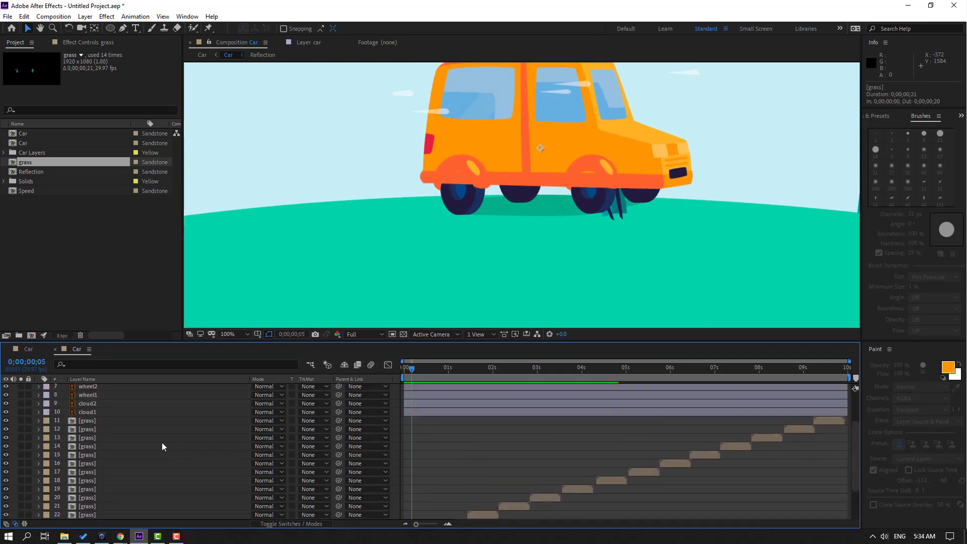
pyautogui.keyDown('shift'); pyautogui.click(81, 423); pyautogui.keyUp('shift')
pyautogui.rightClick(84, 426)
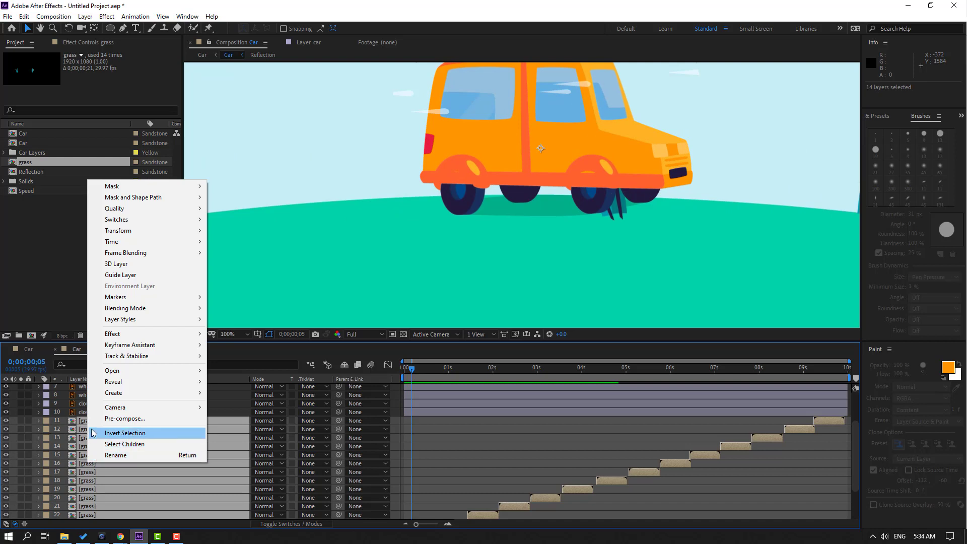
pyautogui.click(110, 420)
pyautogui.write('GRASS')
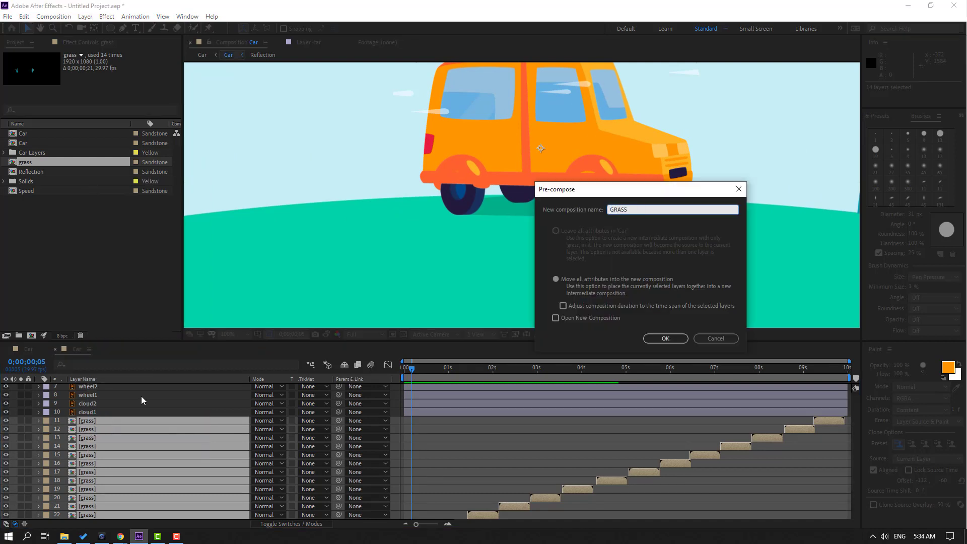
pyautogui.click(664, 339)
# Preview the GRASS precomp passing the car with the whole landscape in view
pyautogui.press('space')
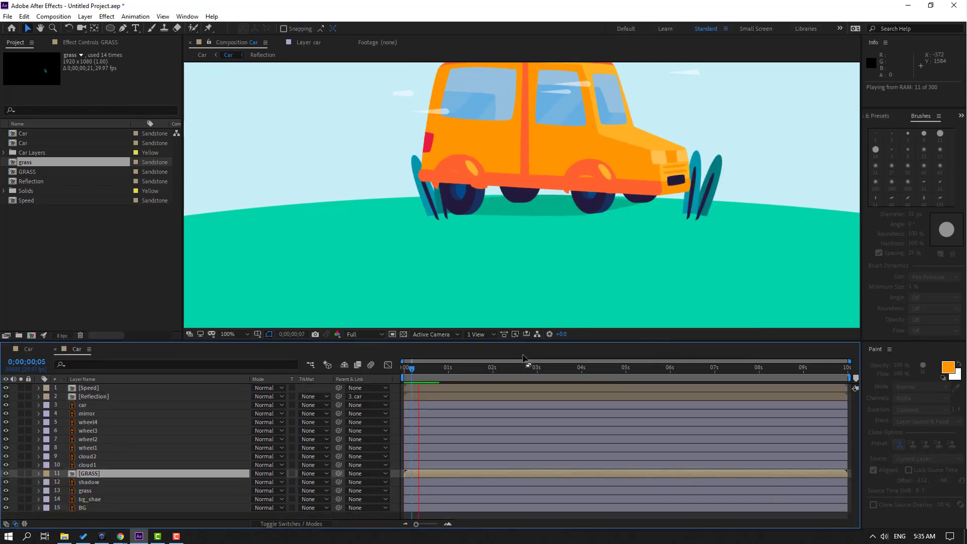
pyautogui.scroll(-2, 525, 229)
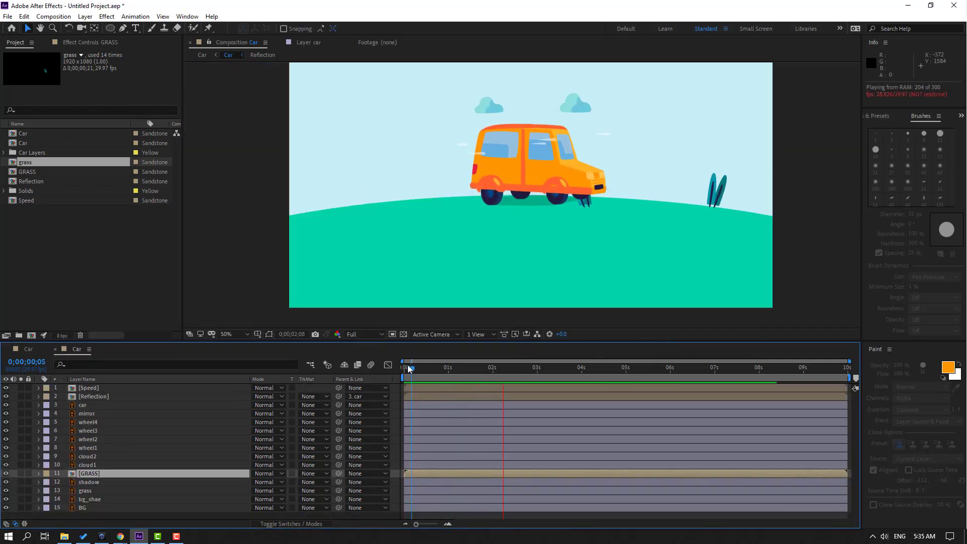
pyautogui.press('space')
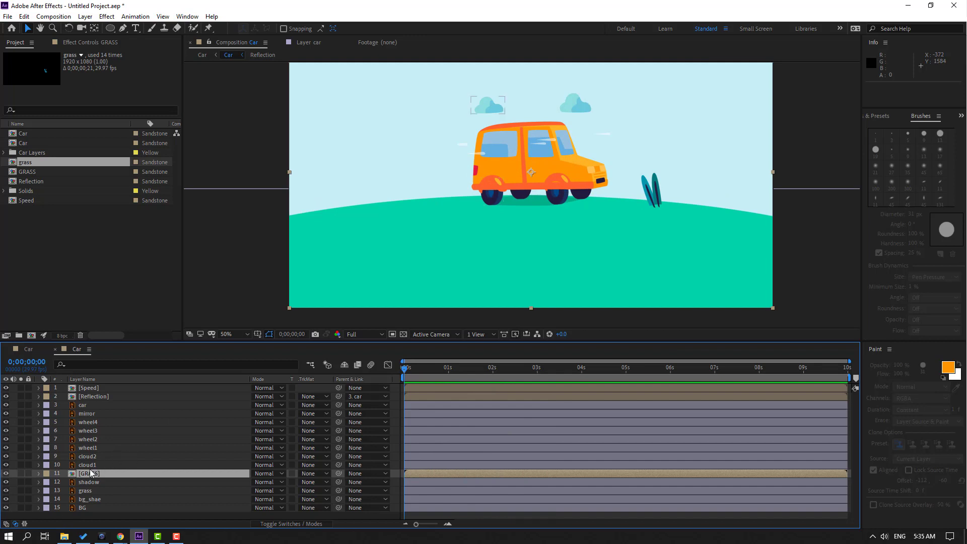
# Keyframe Position on cloud2 and cloud1 at 0;00;00;00, shifting them right to 1768.9, 267.4 and 1425.8, 275.5
pyautogui.hotkey('ctrl', 'Up')
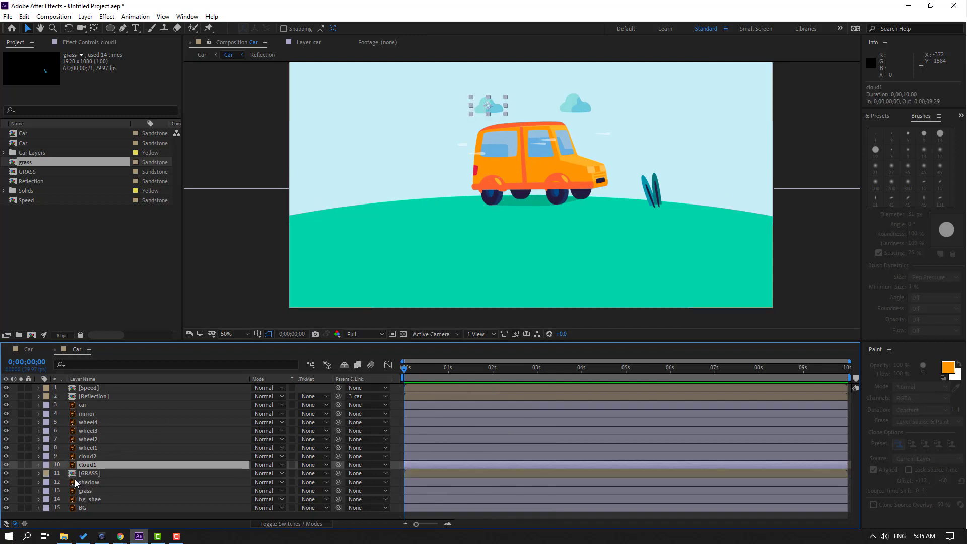
pyautogui.keyDown('shift'); pyautogui.click(88, 456); pyautogui.keyUp('shift')
pyautogui.press('p')
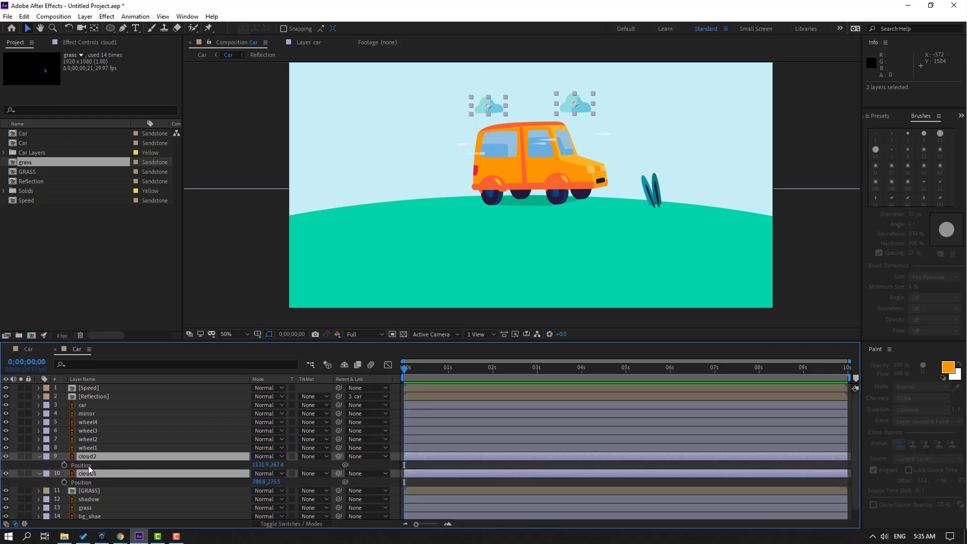
pyautogui.click(64, 464)
pyautogui.moveTo(257, 471); pyautogui.dragTo(573, 455)
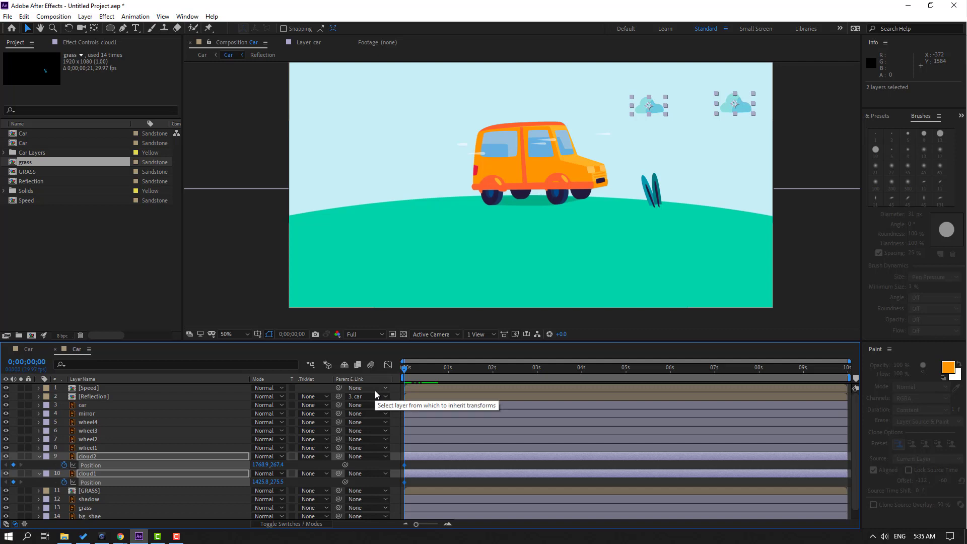
pyautogui.press('space')
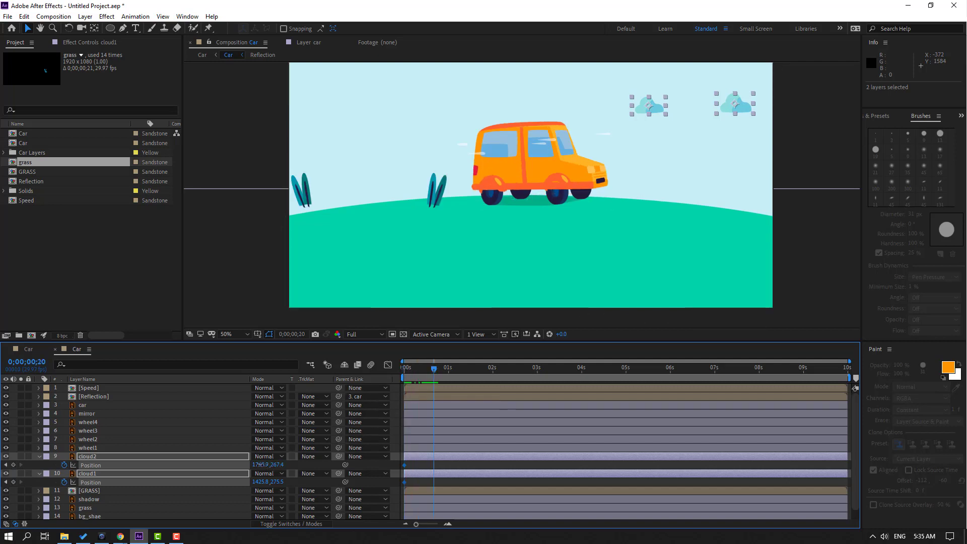
# Keyframe Position at 0;00;00;20 to 448.9, 267.4 on cloud2 and 105.8, 275.5 on cloud1, and preview the drift in the main Car composition
pyautogui.moveTo(260, 464); pyautogui.dragTo(200, 468)
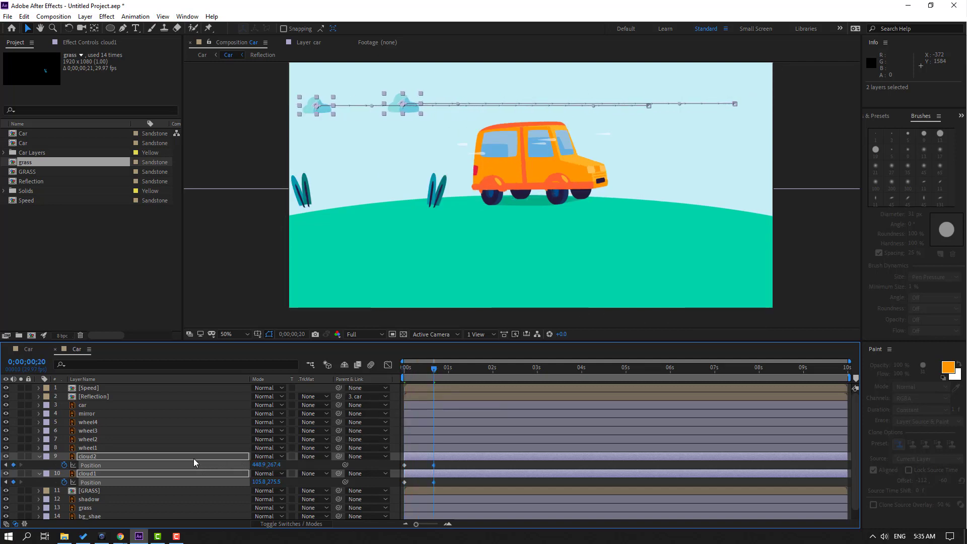
pyautogui.click(29, 349)
pyautogui.press('space')
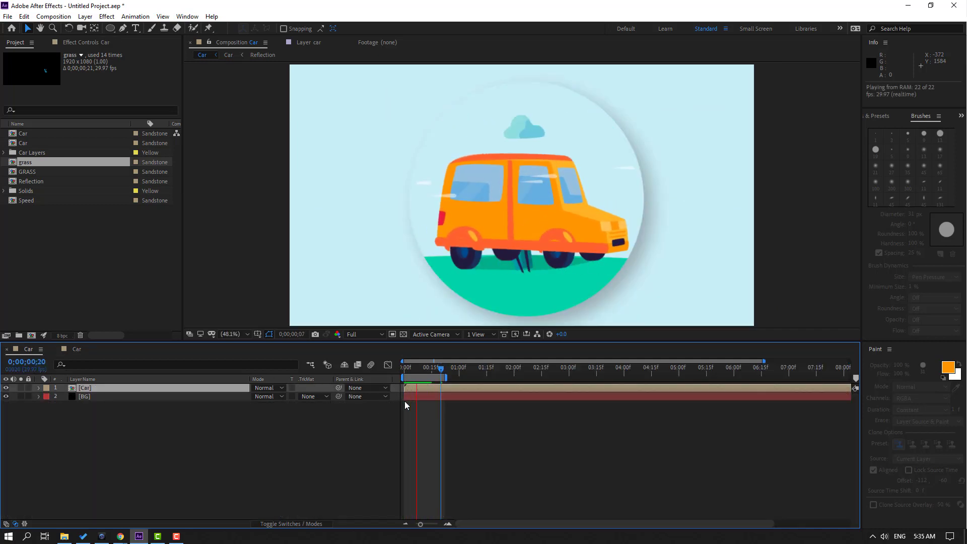
# Retime both clouds' end keyframes to 0;00;02;14 and preview the slower drift over a work area extended to about 0;00;04;25 in the main composition
pyautogui.click(76, 349)
pyautogui.moveTo(426, 487); pyautogui.dragTo(512, 482)
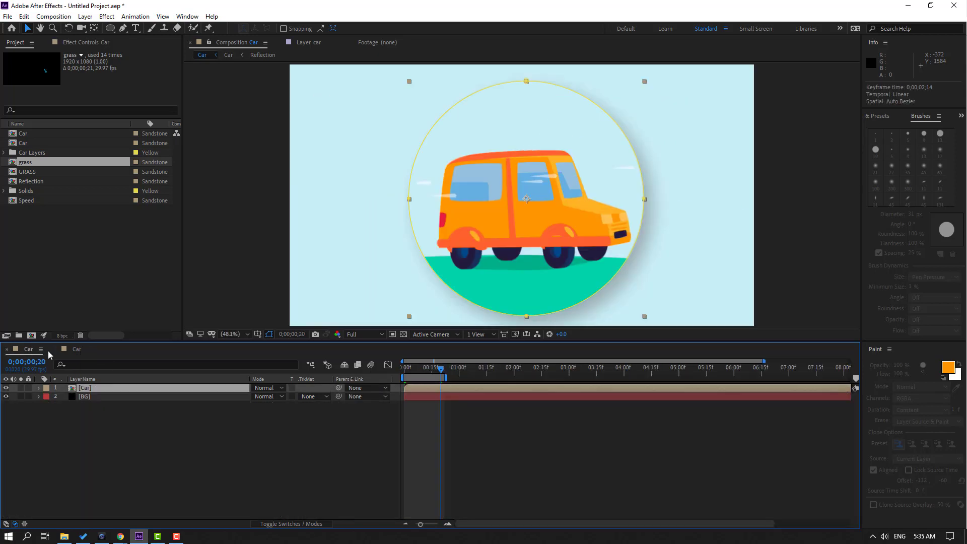
pyautogui.click(28, 349)
pyautogui.moveTo(448, 379); pyautogui.dragTo(673, 386)
pyautogui.press('space')
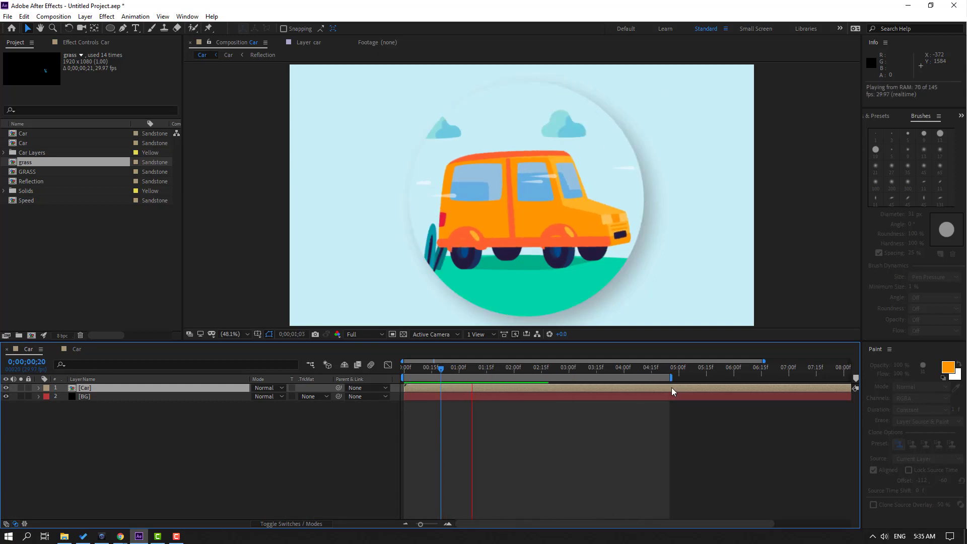
pyautogui.press('space')
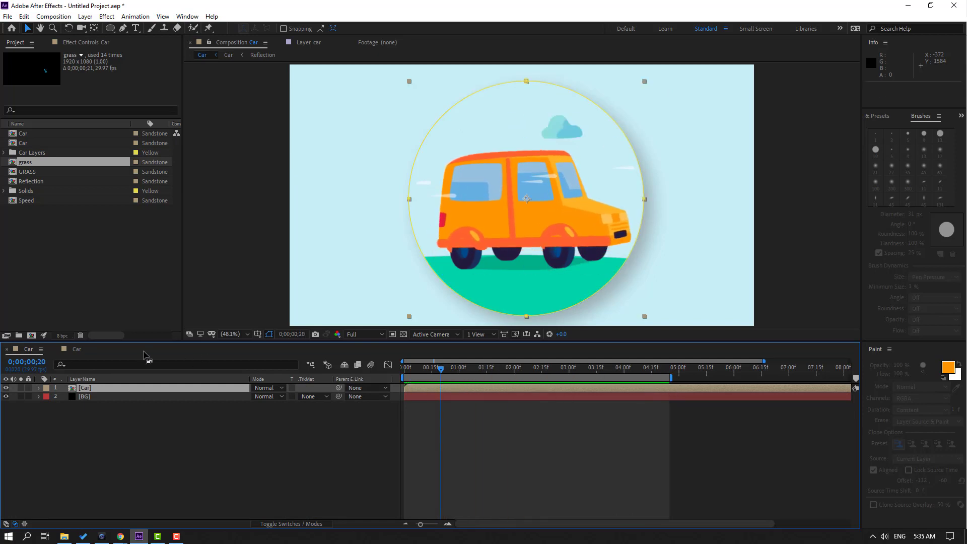
# Split cloud2 and cloud1 at 0;00;02;14 in the nested Car composition and delete the portions after the split
pyautogui.click(74, 349)
pyautogui.moveTo(447, 367); pyautogui.dragTo(515, 368)
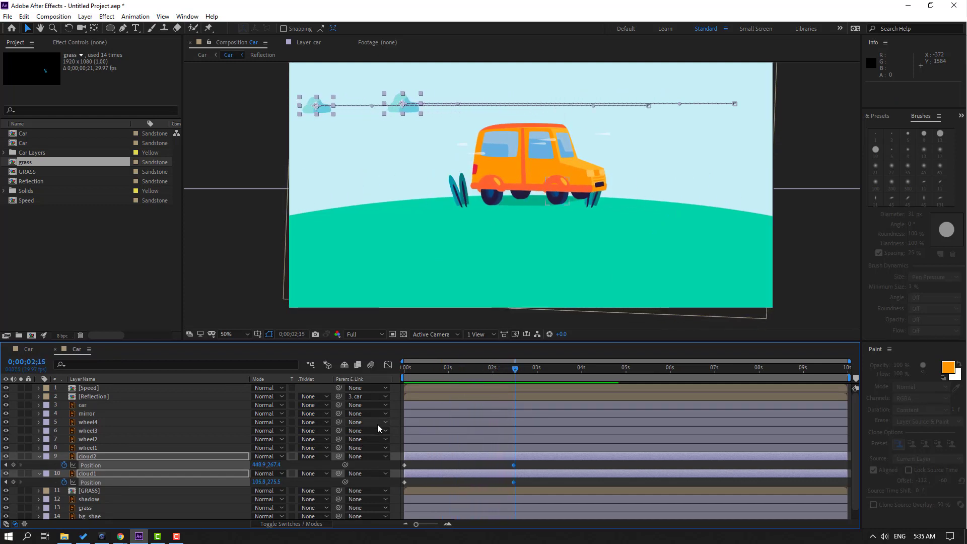
pyautogui.click(512, 373)
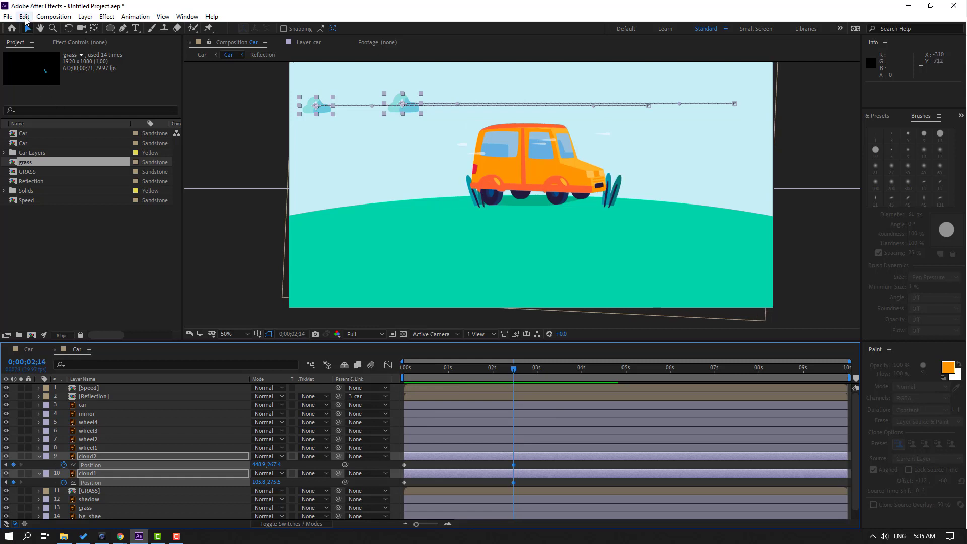
pyautogui.click(24, 16)
pyautogui.click(35, 157)
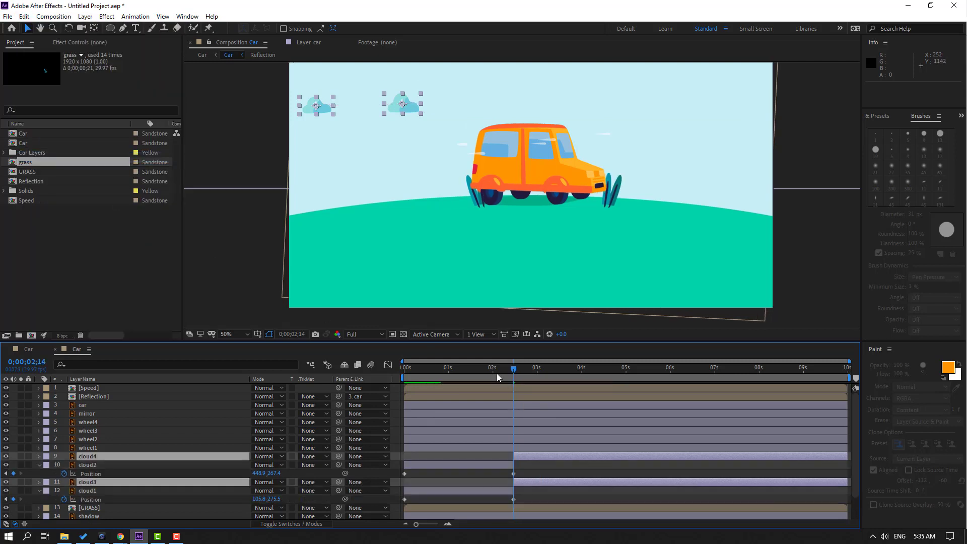
pyautogui.press('Delete')
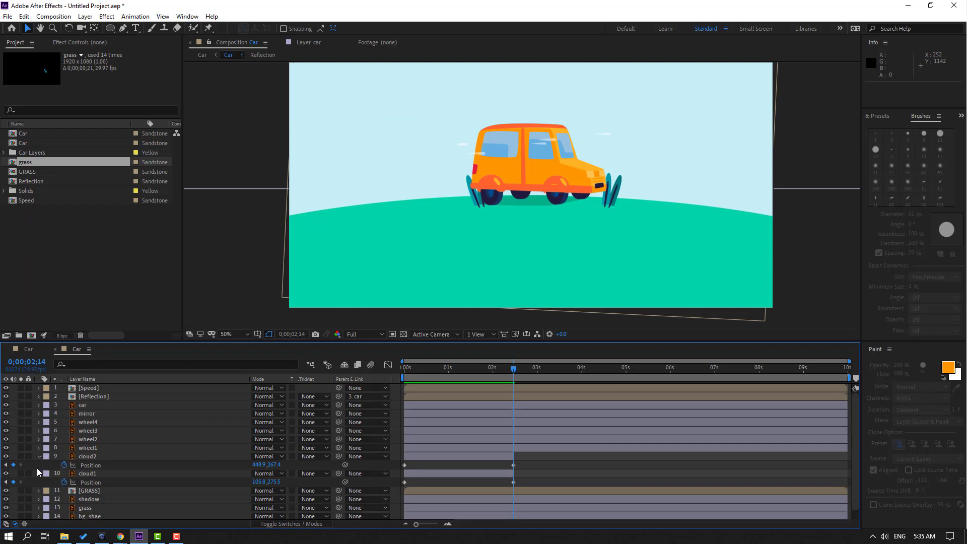
# Pre-compose cloud2 and cloud1 into a composition named Clouds, moving all attributes
pyautogui.click(38, 456)
pyautogui.click(38, 465)
pyautogui.click(458, 463)
pyautogui.keyDown('shift'); pyautogui.click(470, 458); pyautogui.keyUp('shift')
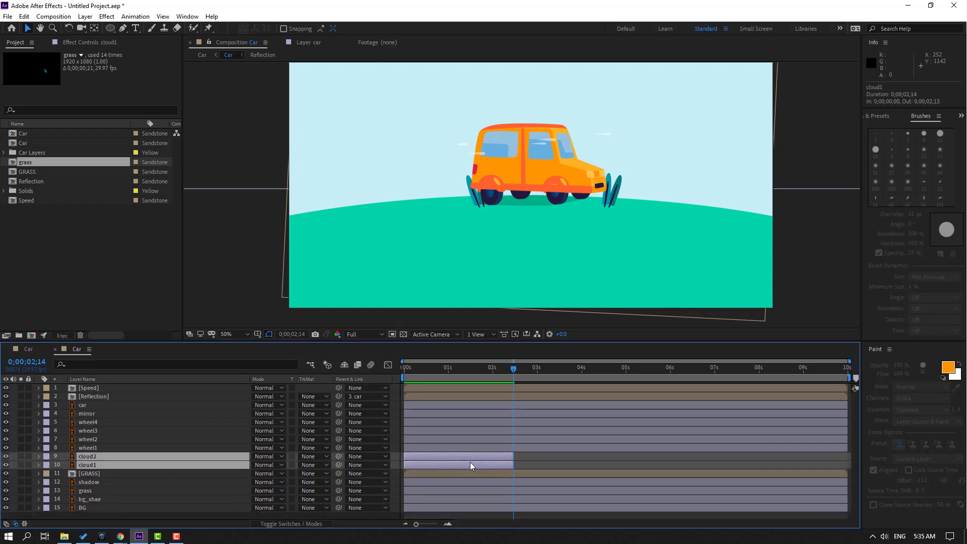
pyautogui.rightClick(155, 464)
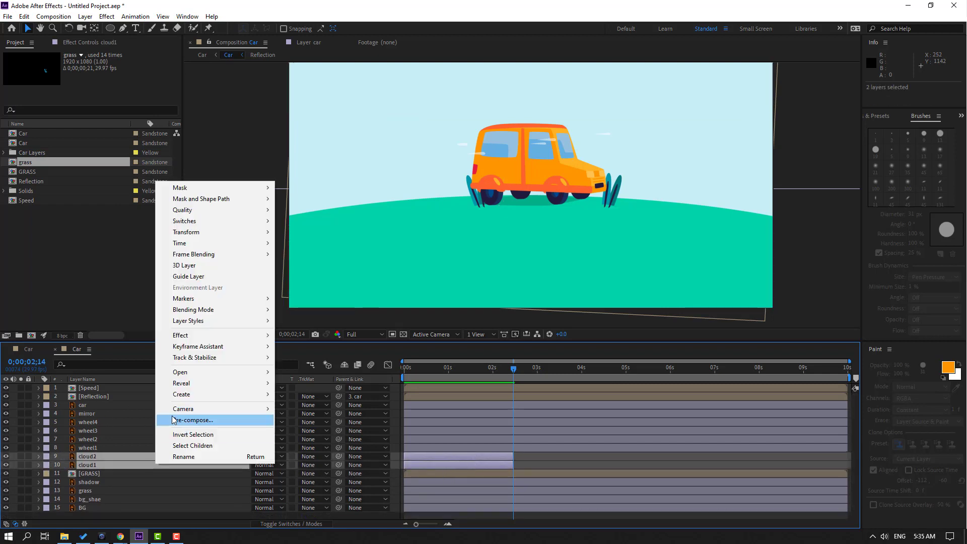
pyautogui.click(173, 420)
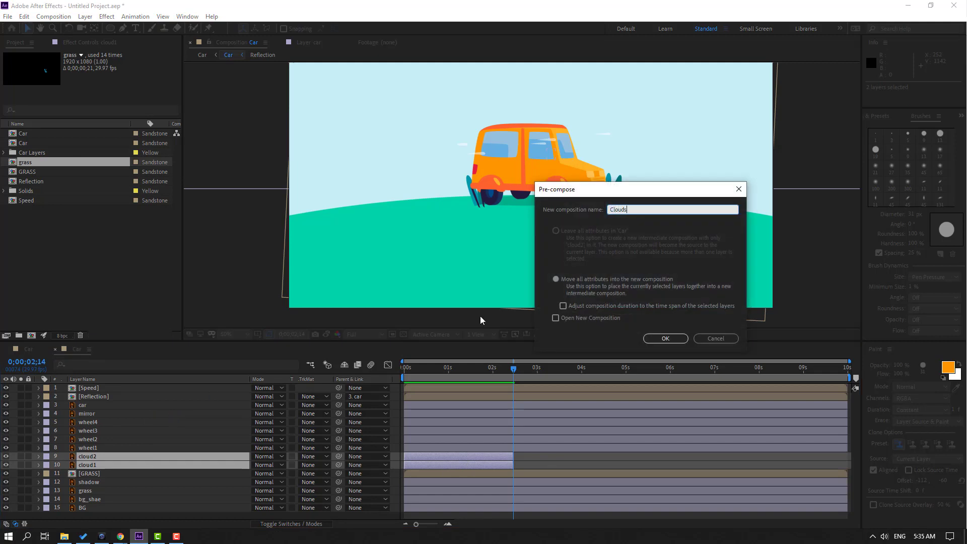
pyautogui.click(651, 338)
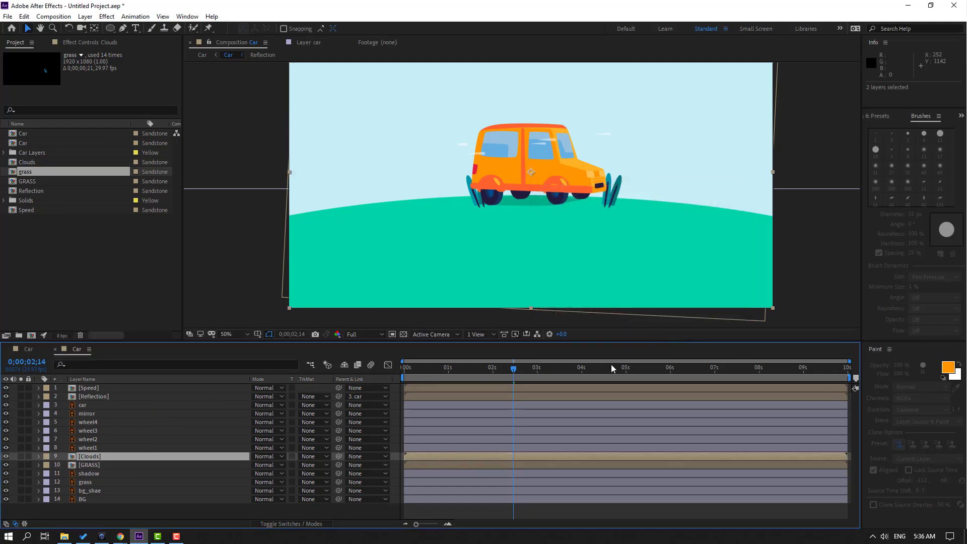
# Trim the Clouds composition to a work area ending just after the cloud layers at 0;00;02;14, and preview the drift
pyautogui.doubleClick(90, 457)
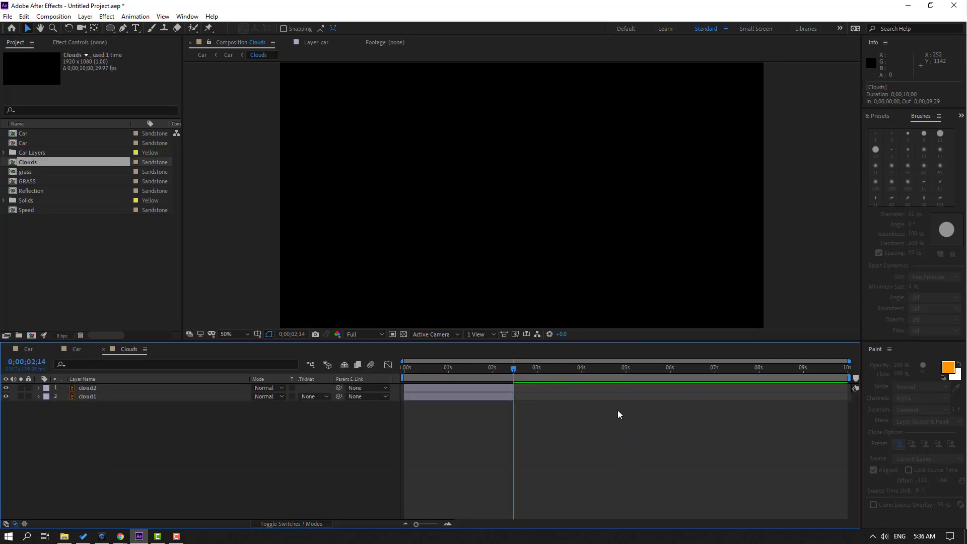
pyautogui.press('n')
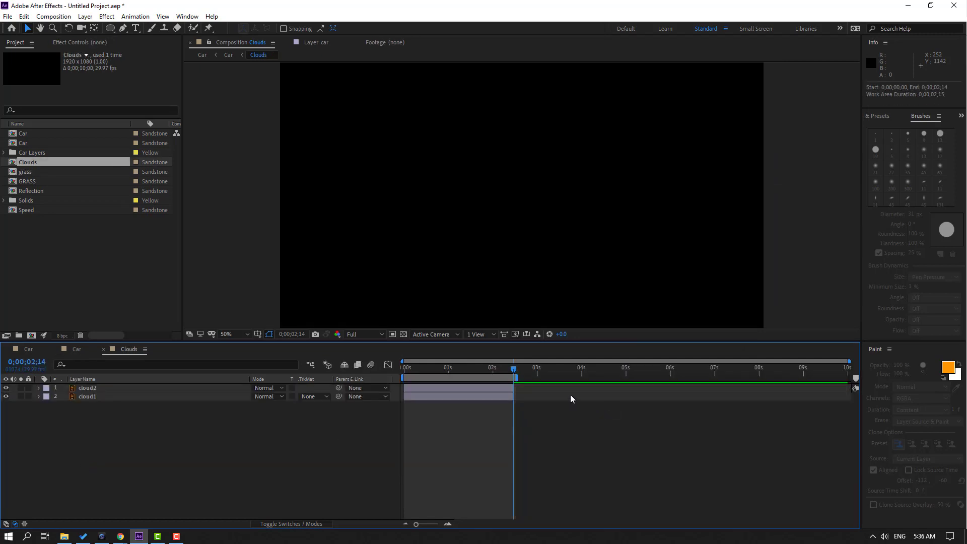
pyautogui.rightClick(475, 381)
pyautogui.click(483, 414)
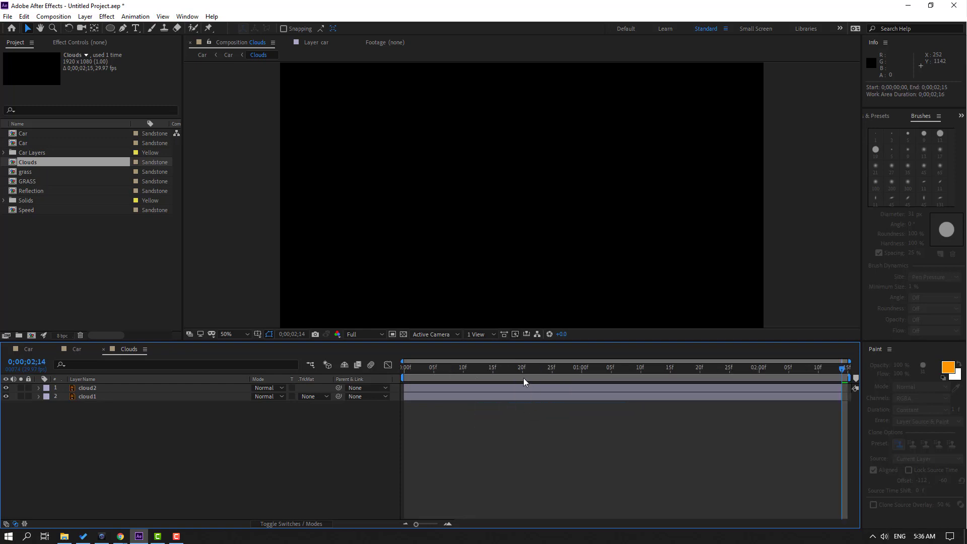
pyautogui.press('space')
pyautogui.press('space')
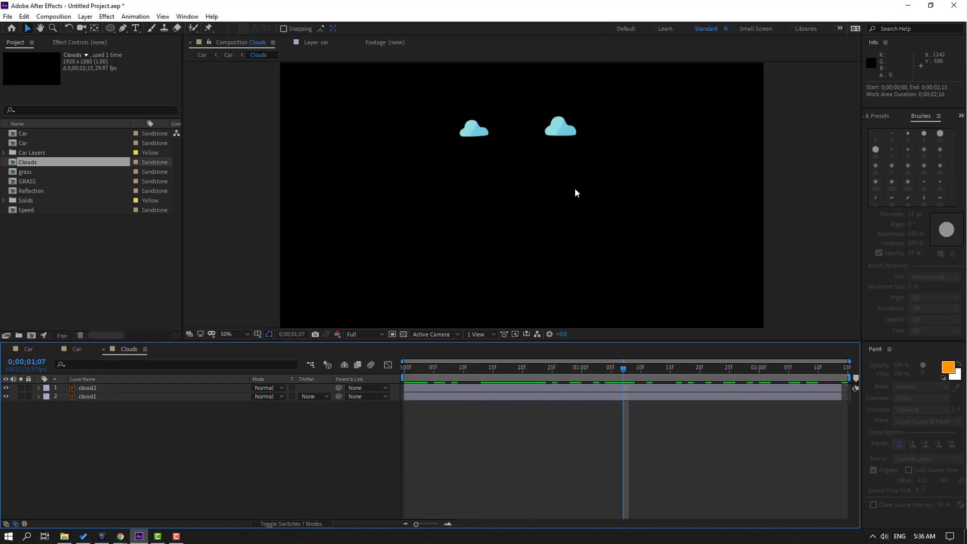
# Lower cloud2's path by setting its vertical Position to 349.4 at 0;00;00;00 and 314.4 at 0;00;02;14
pyautogui.click(559, 127)
pyautogui.moveTo(558, 369); pyautogui.dragTo(210, 409)
pyautogui.press('p')
pyautogui.click(98, 405)
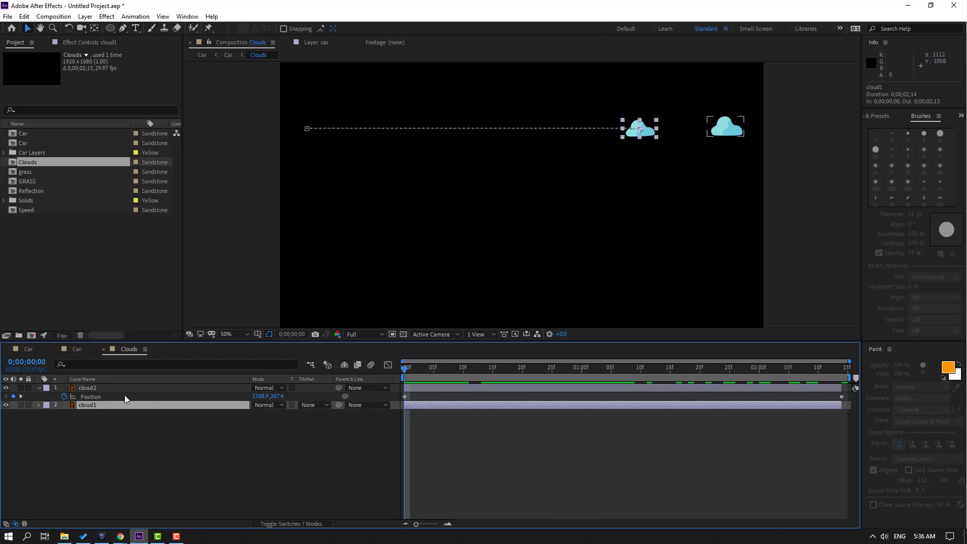
pyautogui.click(96, 397)
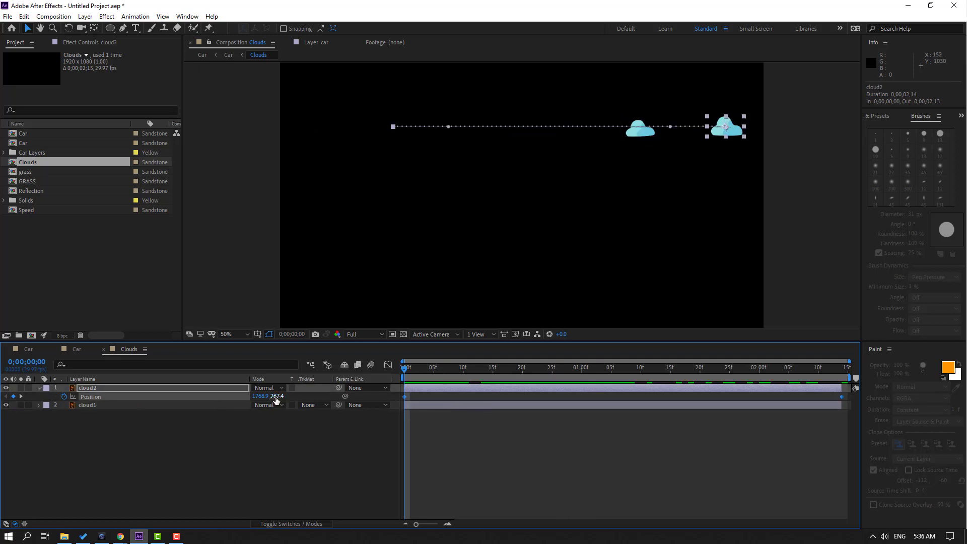
pyautogui.moveTo(276, 396); pyautogui.dragTo(842, 371)
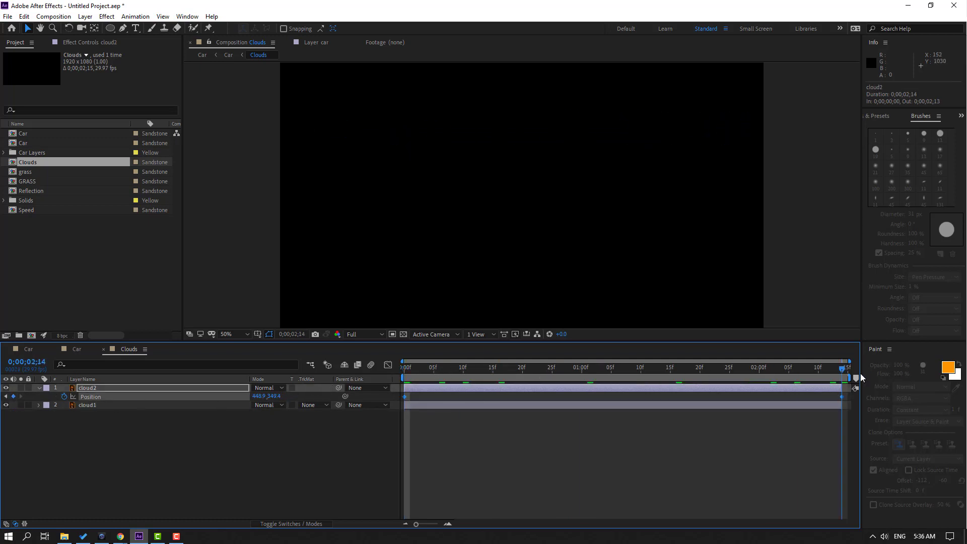
pyautogui.click(463, 442)
pyautogui.moveTo(276, 396); pyautogui.dragTo(265, 396)
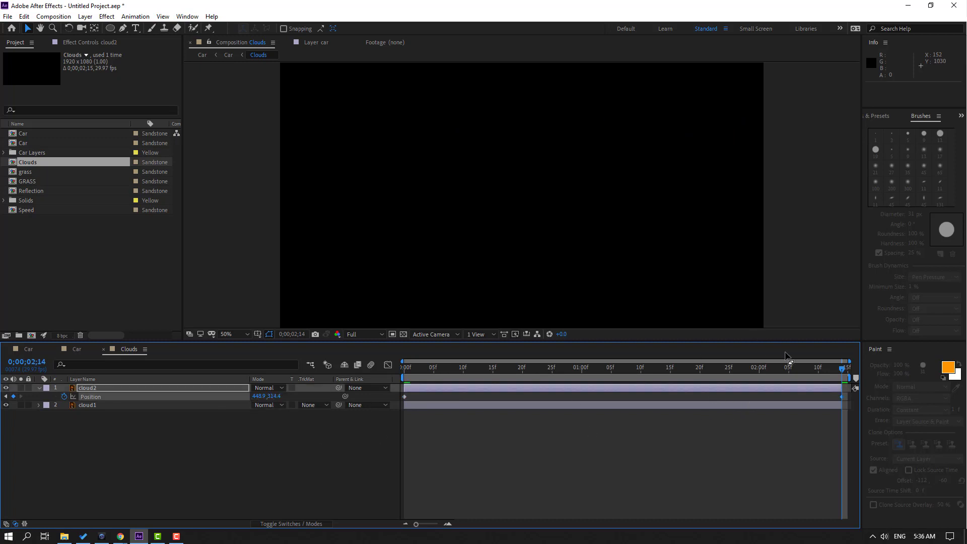
# At 0;00;01;04, move cloud2 down to 1148.4, 389.3 and cloud1 up to 837.3, 243.5, and preview the curved paths
pyautogui.moveTo(825, 369); pyautogui.dragTo(604, 373)
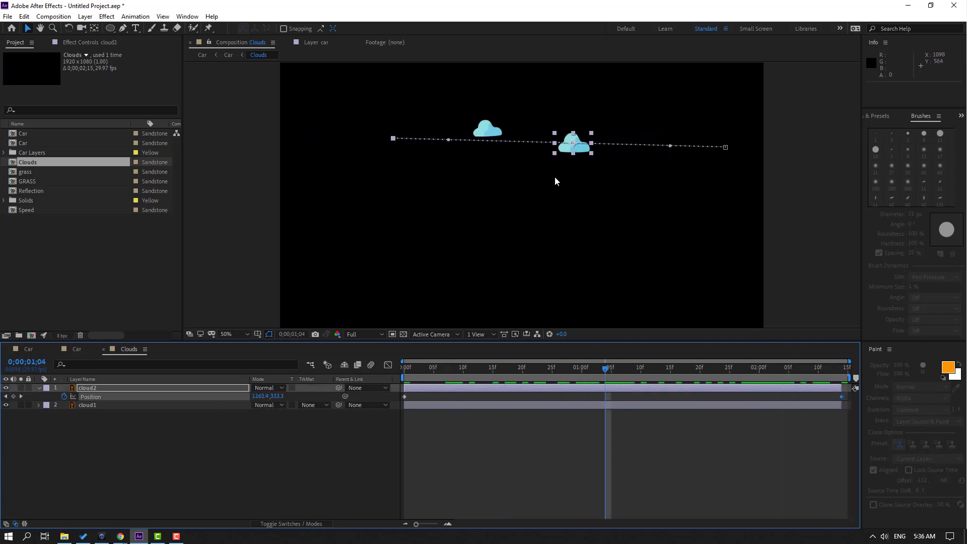
pyautogui.moveTo(573, 152); pyautogui.dragTo(576, 167)
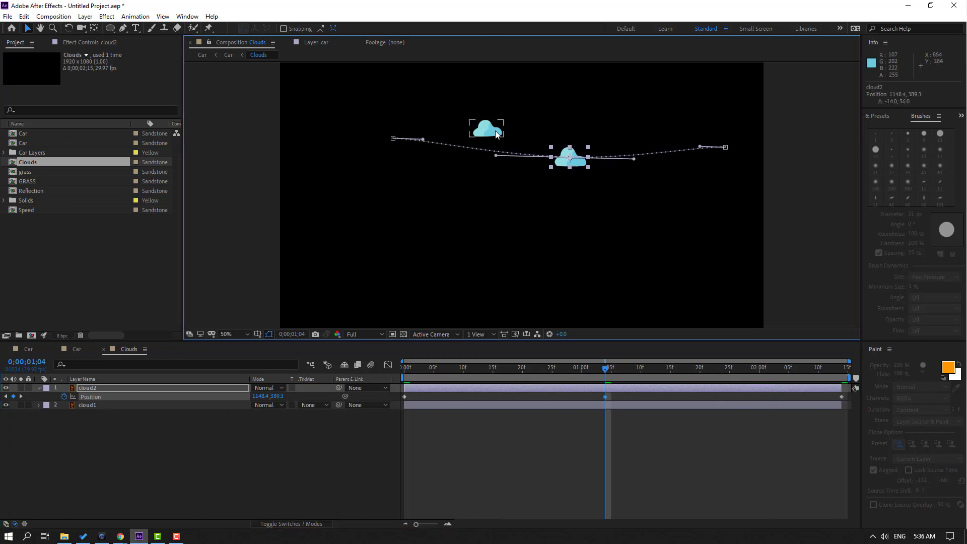
pyautogui.moveTo(487, 130); pyautogui.dragTo(492, 122)
pyautogui.click(611, 421)
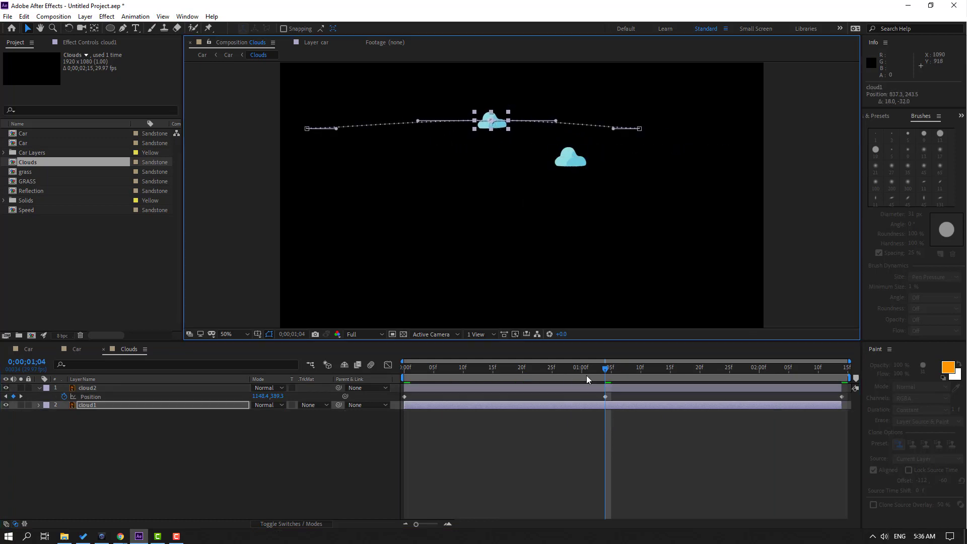
pyautogui.press('space')
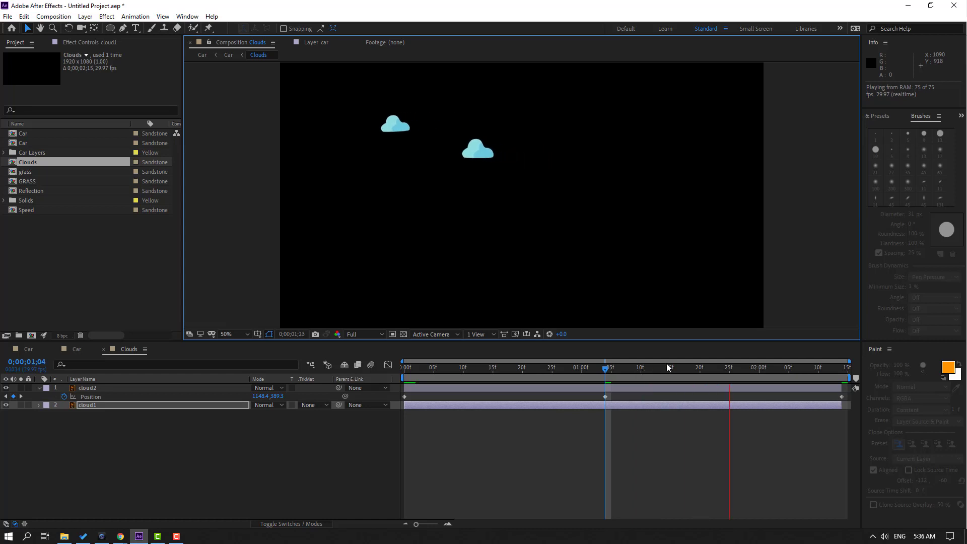
pyautogui.click(234, 391)
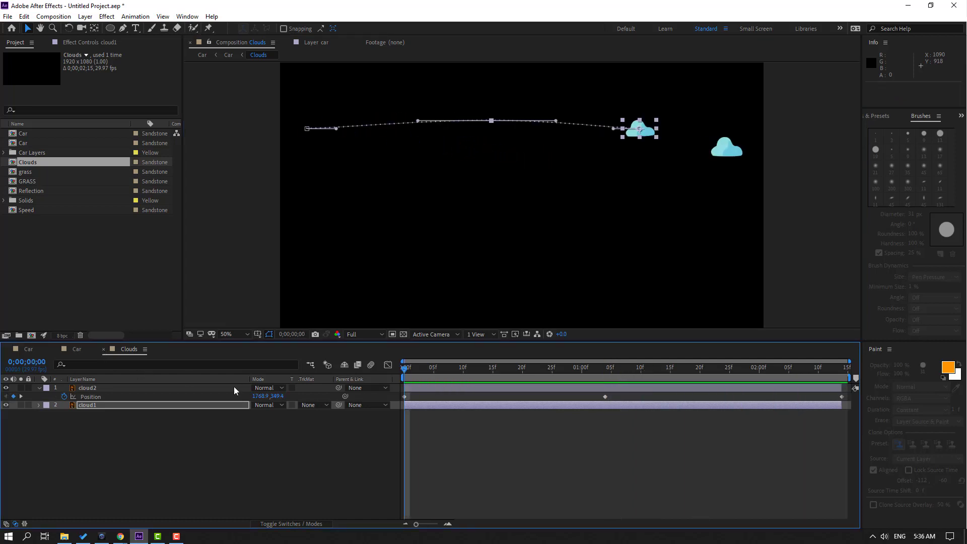
# Duplicate the Clouds precomp four times, stagger the copies along the nested Car composition's timeline, and preview them in the main composition
pyautogui.click(104, 353)
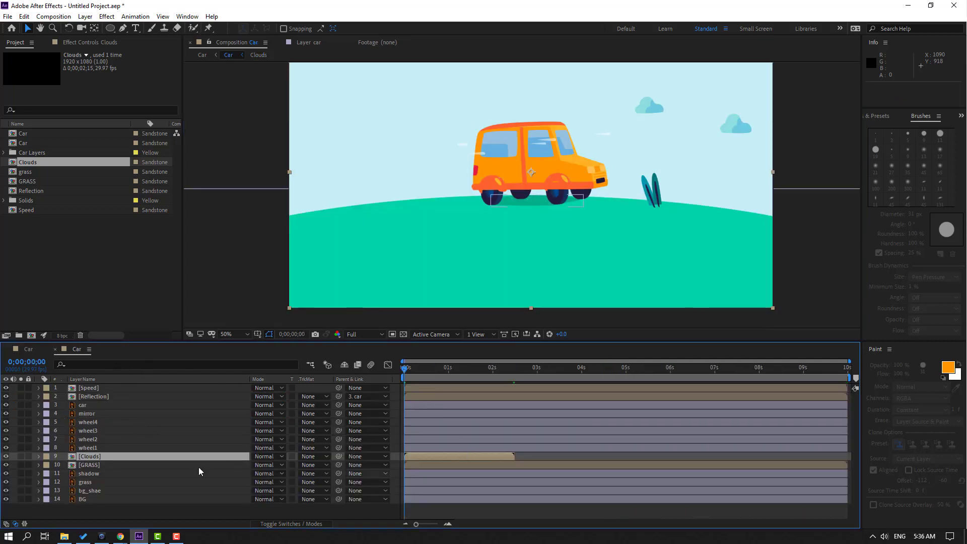
pyautogui.hotkey('ctrl', 'd')
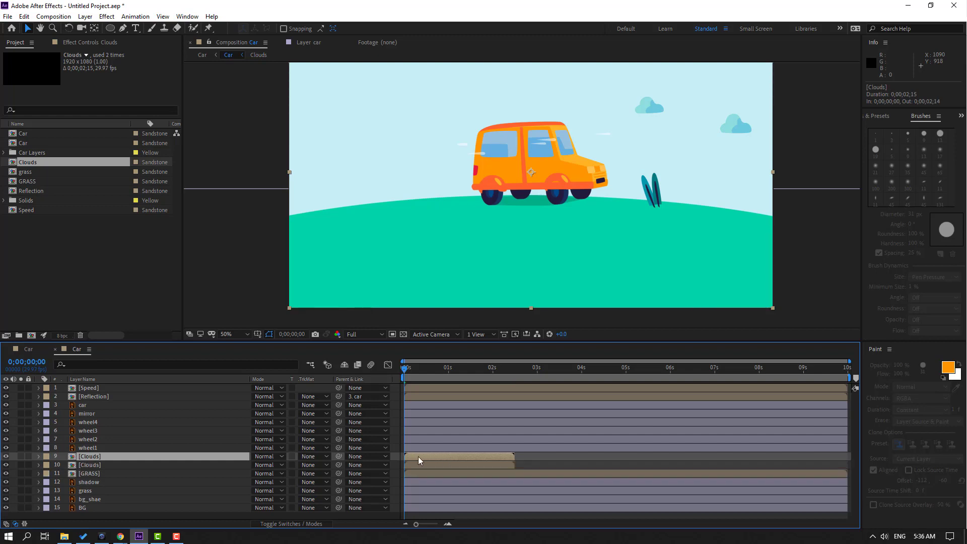
pyautogui.moveTo(418, 456); pyautogui.dragTo(517, 457)
pyautogui.moveTo(467, 373); pyautogui.dragTo(548, 370)
pyautogui.hotkey('ctrl', 'd')
pyautogui.moveTo(530, 458); pyautogui.dragTo(765, 459)
pyautogui.hotkey('ctrl', 'd')
pyautogui.hotkey('ctrl', 'd')
pyautogui.click(29, 349)
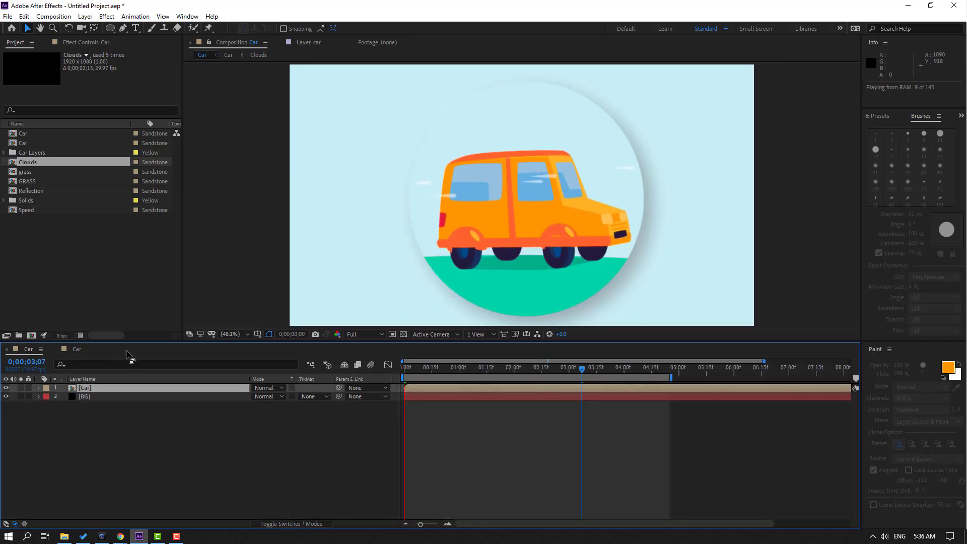
pyautogui.press('space')
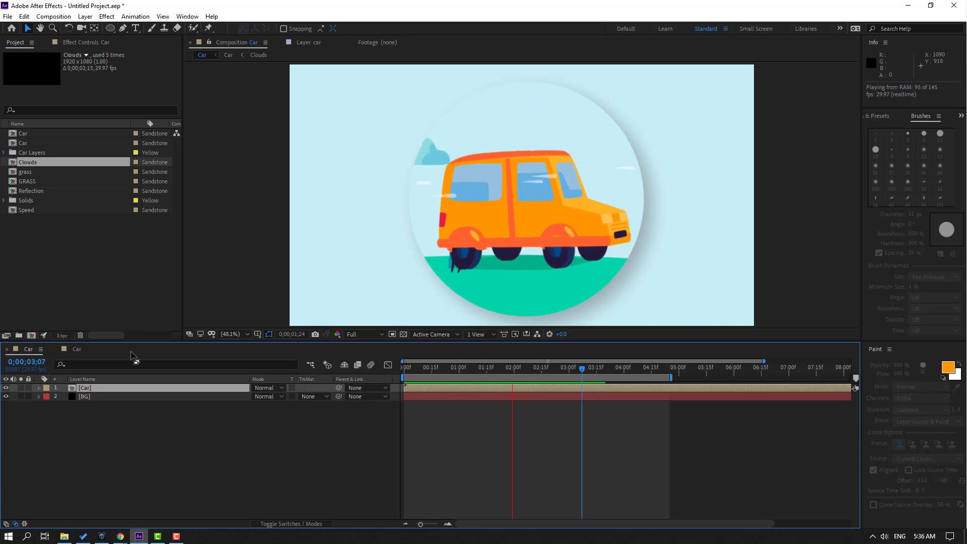
# Shift the four duplicated Clouds layers 17 frames earlier so the first starts at 0;00;01;23, and preview the overlap in the main composition
pyautogui.click(76, 348)
pyautogui.click(561, 482)
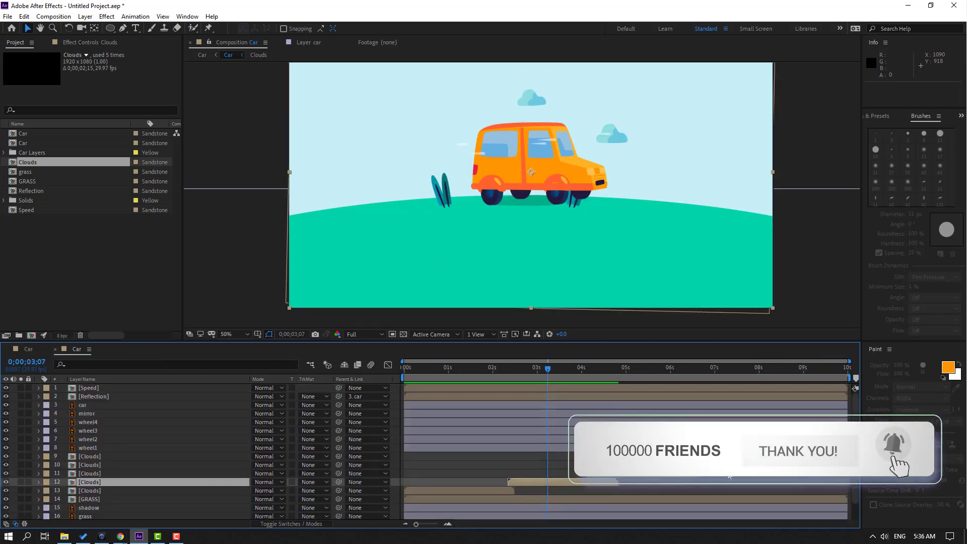
pyautogui.keyDown('shift'); pyautogui.click(554, 456); pyautogui.keyUp('shift')
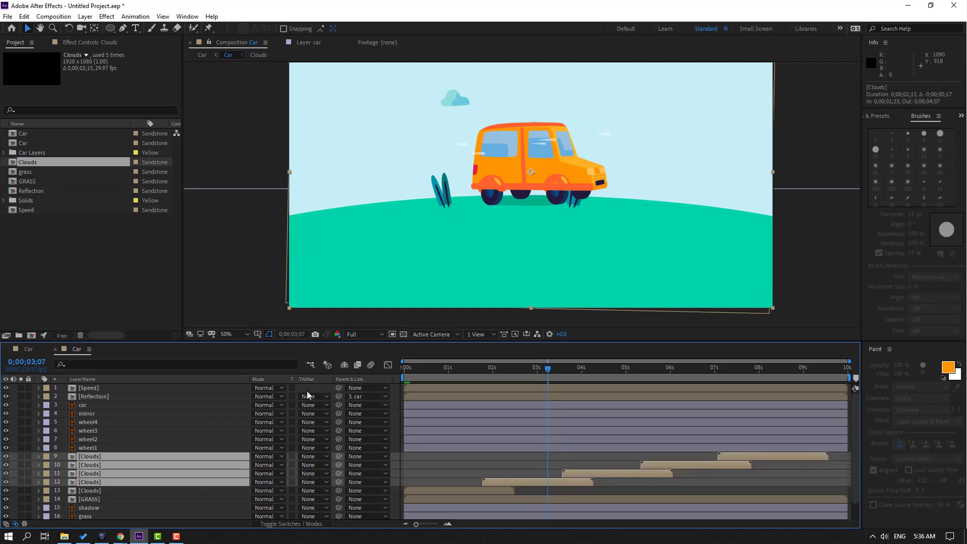
pyautogui.click(27, 347)
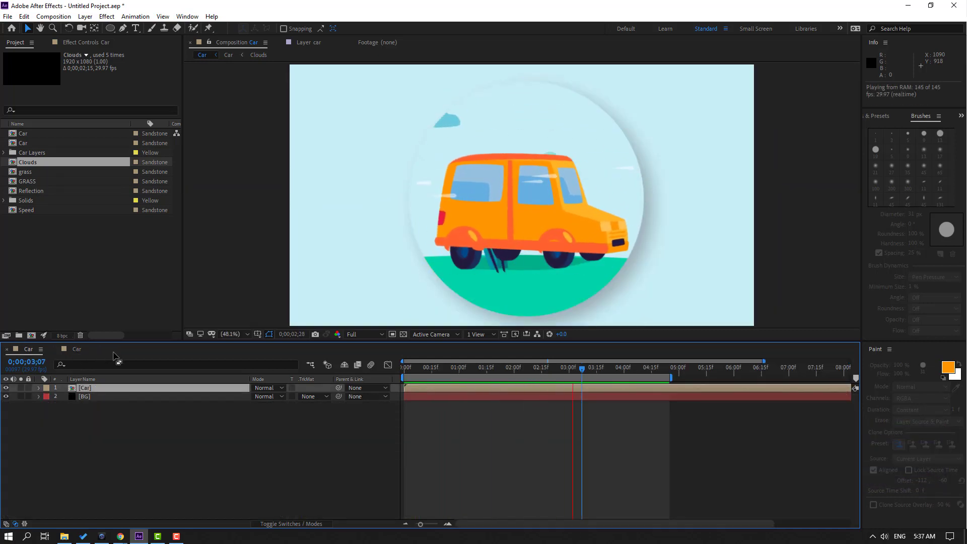
pyautogui.press('space')
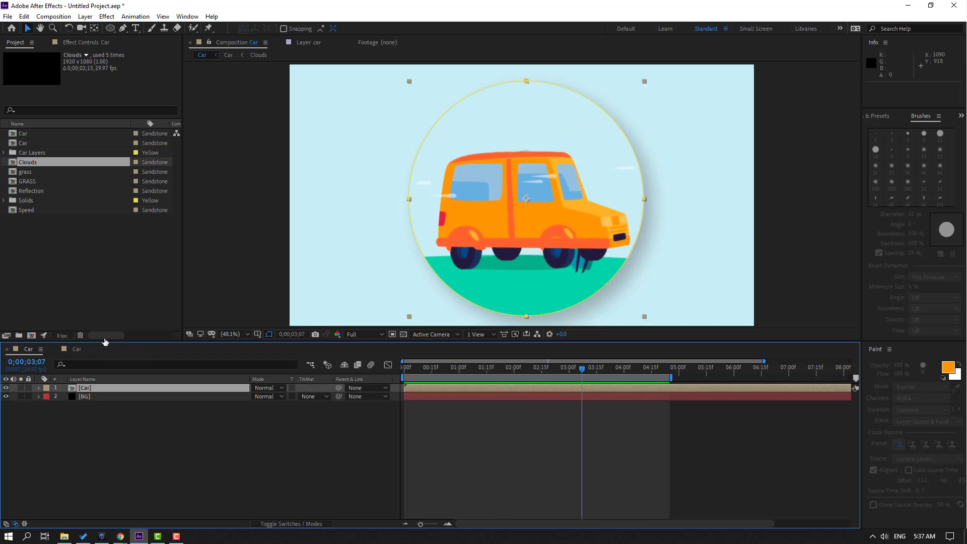
pyautogui.click(76, 349)
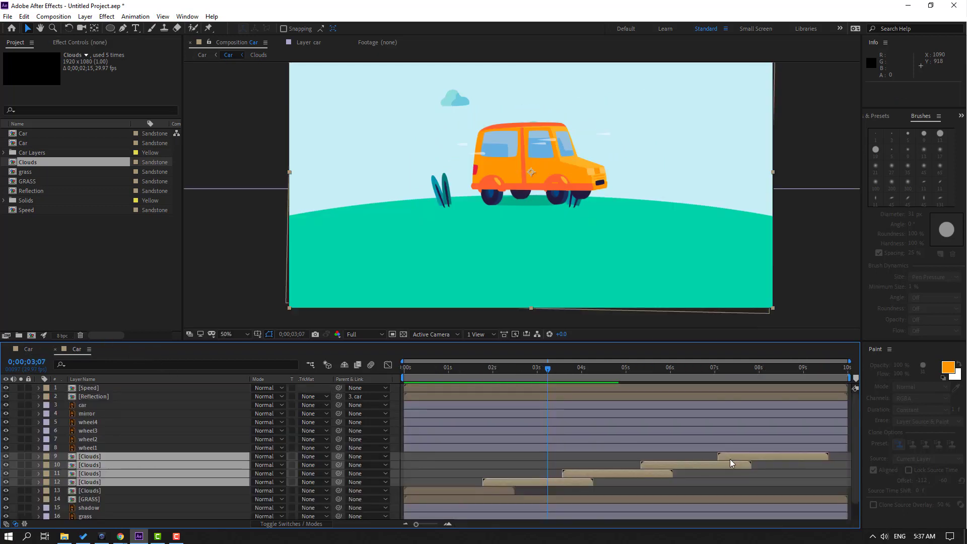
# Pre-compose all five Clouds layers into one composition named CLOUDS
pyautogui.keyDown('shift'); pyautogui.click(88, 491); pyautogui.keyUp('shift')
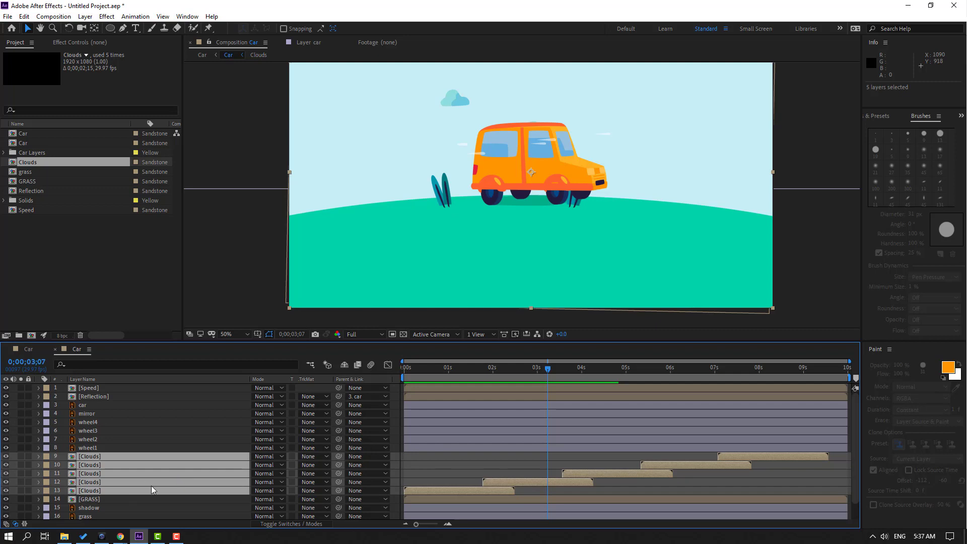
pyautogui.rightClick(92, 479)
pyautogui.click(125, 435)
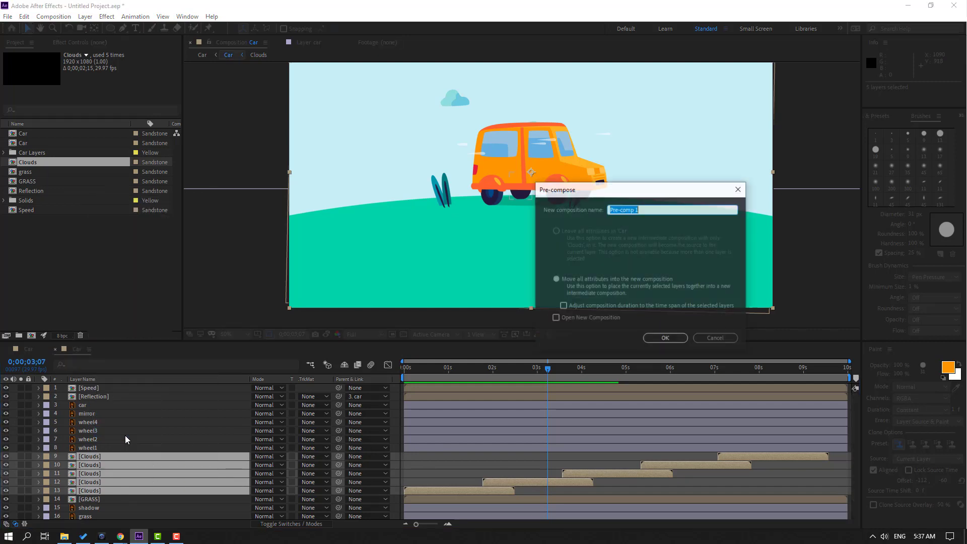
pyautogui.write('CLOUDS')
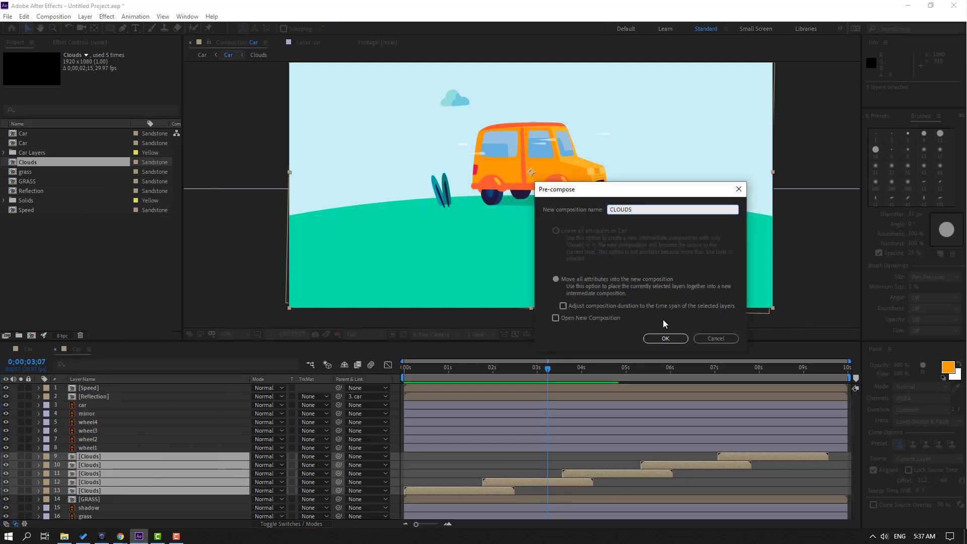
pyautogui.click(660, 337)
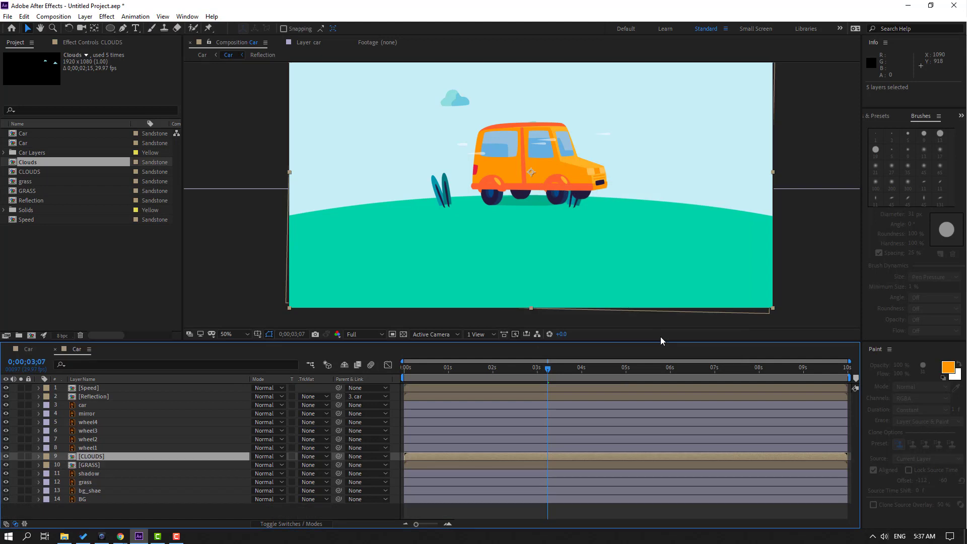
# Move the mirror layer to the top of the stack and shift its anchor point onto the stem joining the car body
pyautogui.click(86, 414)
pyautogui.scroll(6, 539, 125)
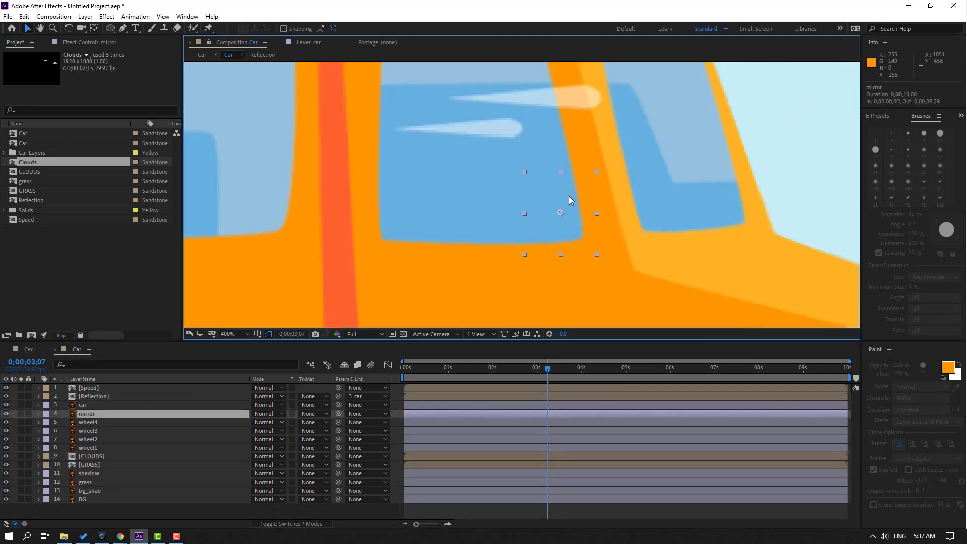
pyautogui.moveTo(90, 418); pyautogui.dragTo(113, 386)
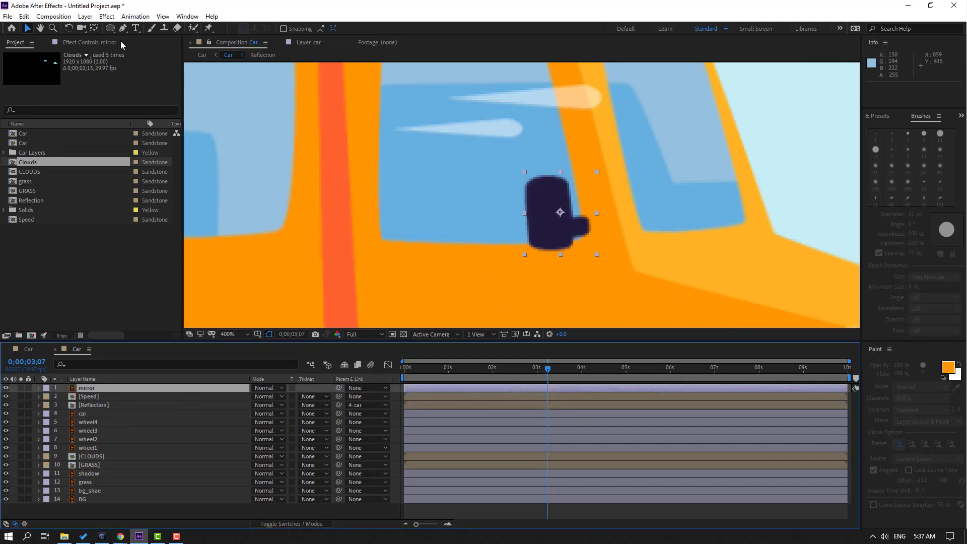
pyautogui.click(94, 29)
pyautogui.moveTo(560, 212); pyautogui.dragTo(587, 227)
pyautogui.click(28, 28)
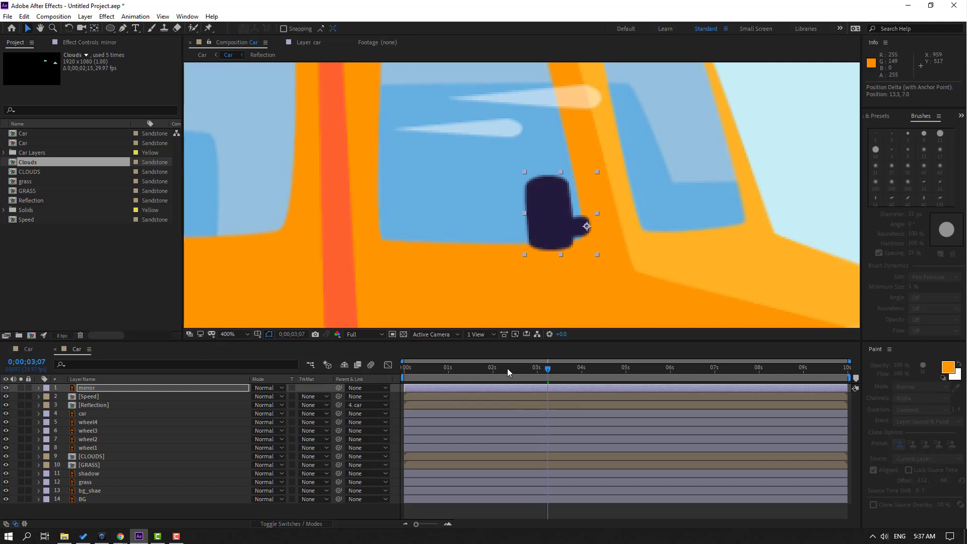
# Parent the mirror layer to the car layer at 0;00;00;00 and scrub to check that it follows the body bounce
pyautogui.press('Home')
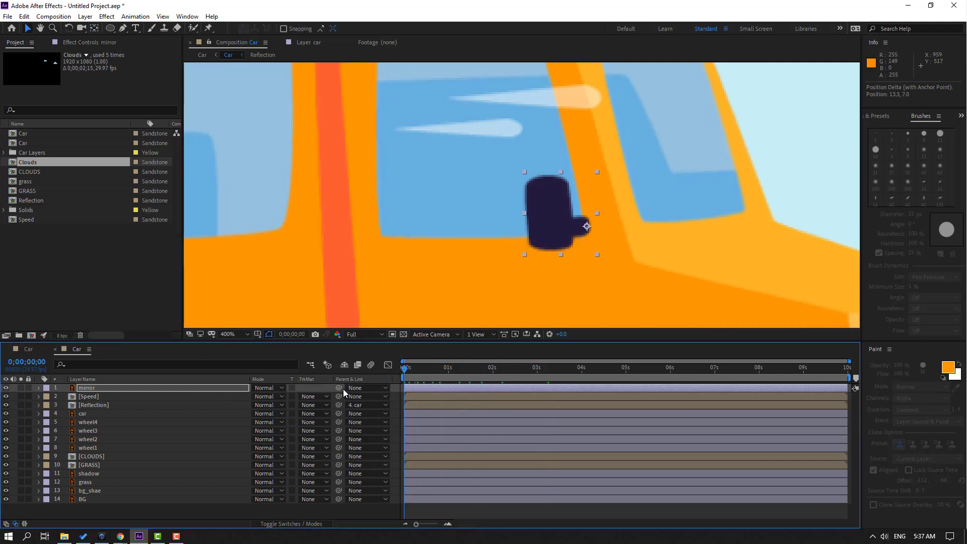
pyautogui.moveTo(338, 388); pyautogui.dragTo(82, 413)
pyautogui.click(423, 375)
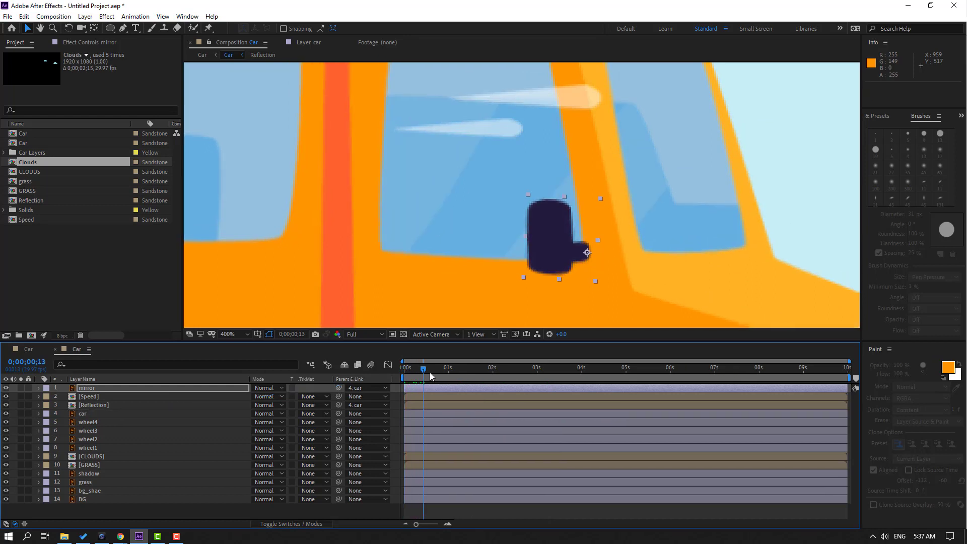
pyautogui.moveTo(431, 376); pyautogui.dragTo(404, 370)
# Keyframe the mirror's Rotation at -8° on the first frame and 10° ten frames on, and copy the first keyframe to 0;00;00;20
pyautogui.press('r')
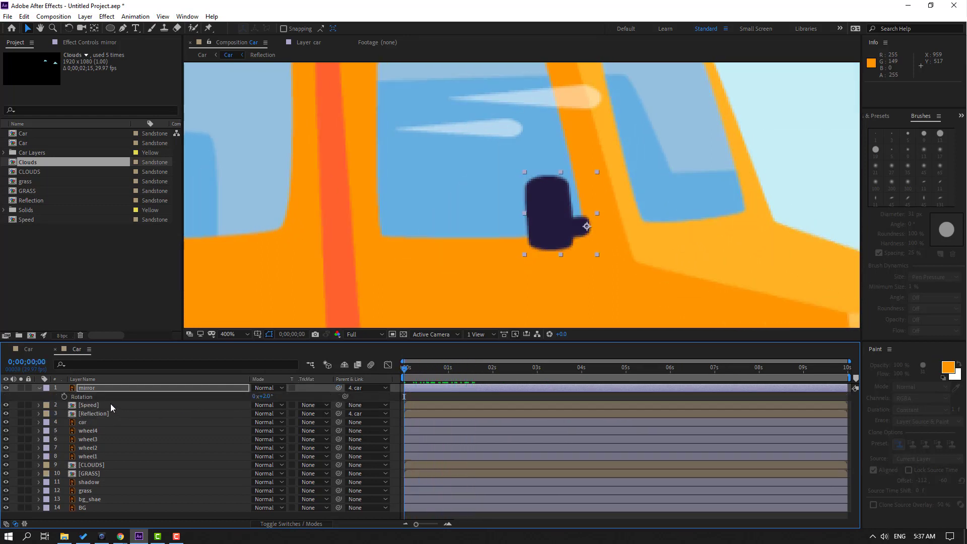
pyautogui.click(64, 396)
pyautogui.moveTo(266, 399)
pyautogui.mouseDown()
pyautogui.moveTo(252, 399)
pyautogui.moveTo(273, 396)
pyautogui.mouseUp()
pyautogui.hotkey('shift', 'pagedown')
pyautogui.hotkey('shift', 'pagedown')
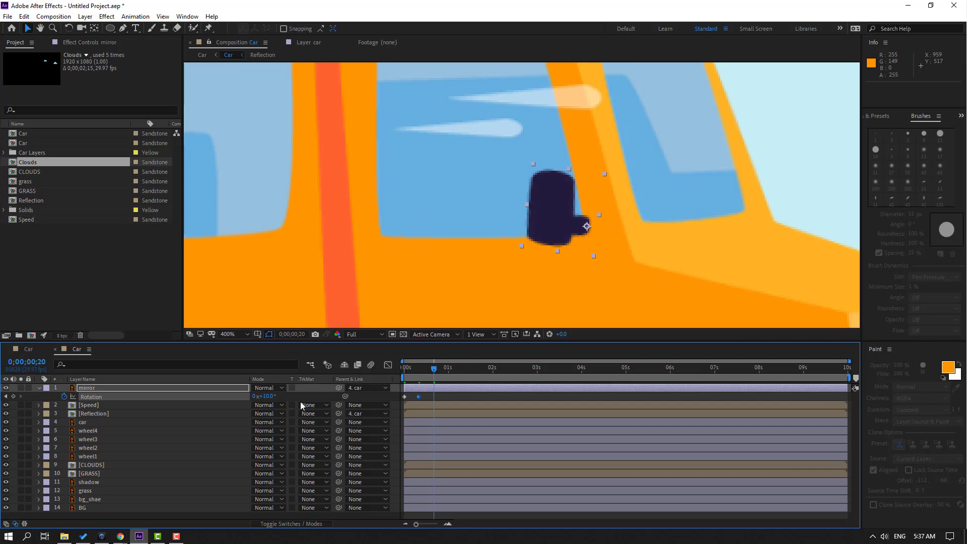
pyautogui.click(405, 397)
pyautogui.hotkey('ctrl', 'v')
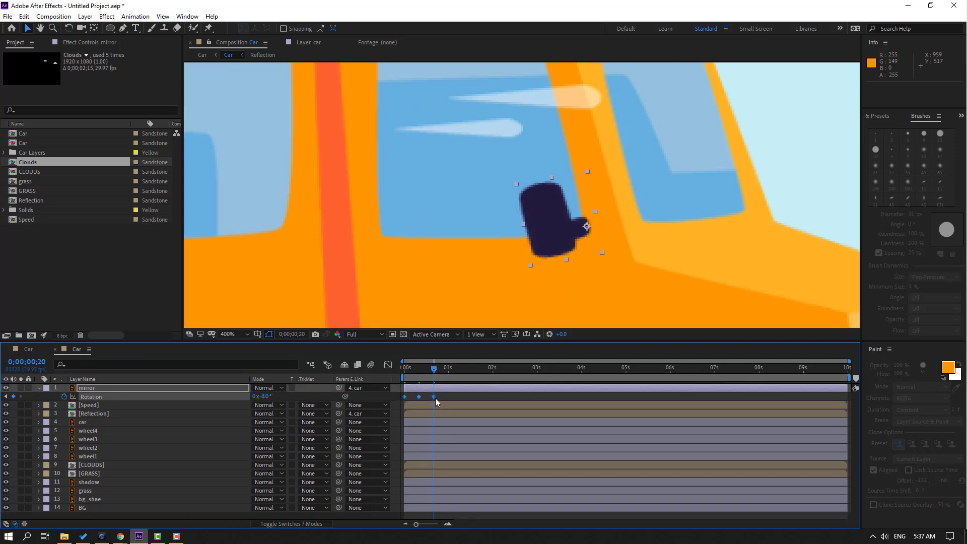
# Apply Easy Ease to the mirror's Rotation keyframes, stretch them to end at 0;00;00;27, and preview the swing
pyautogui.rightClick(434, 397)
pyautogui.moveTo(464, 391)
pyautogui.click(585, 423)
pyautogui.moveTo(442, 397); pyautogui.dragTo(444, 396)
pyautogui.click(446, 369)
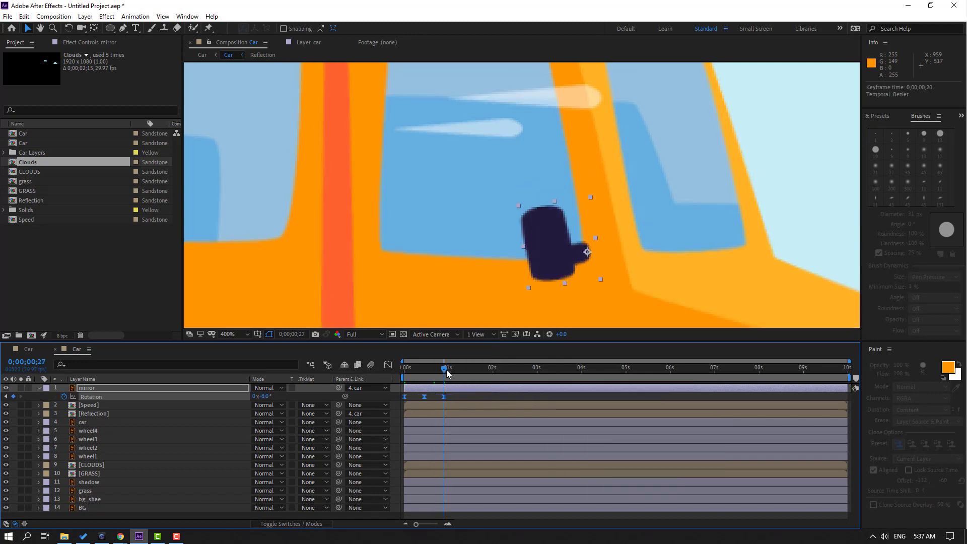
pyautogui.press('space')
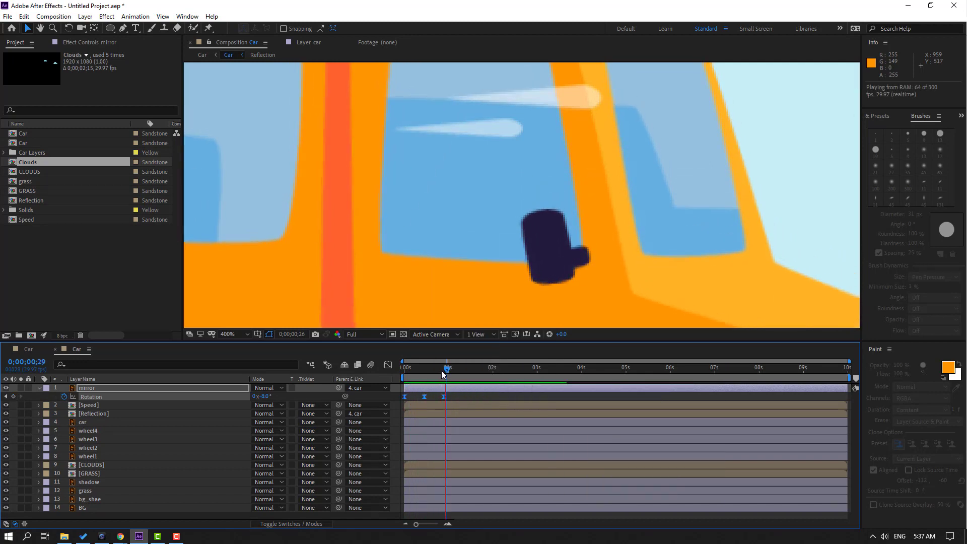
pyautogui.click(454, 397)
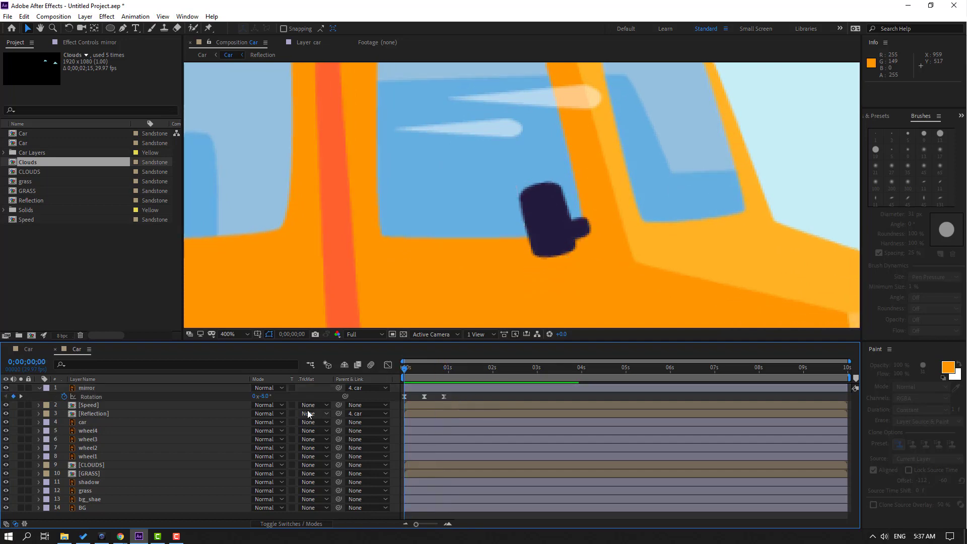
# Loop the mirror's Rotation with the expression loopOutDuration(type = "cycle", duration = 0) and preview the whole scene
pyautogui.keyDown('alt'); pyautogui.click(63, 397); pyautogui.keyUp('alt')
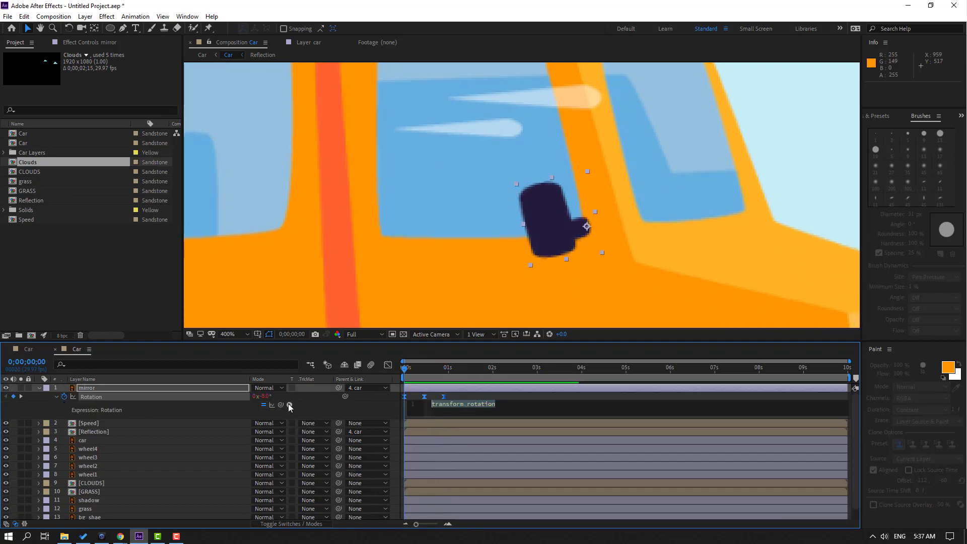
pyautogui.click(290, 405)
pyautogui.moveTo(332, 353)
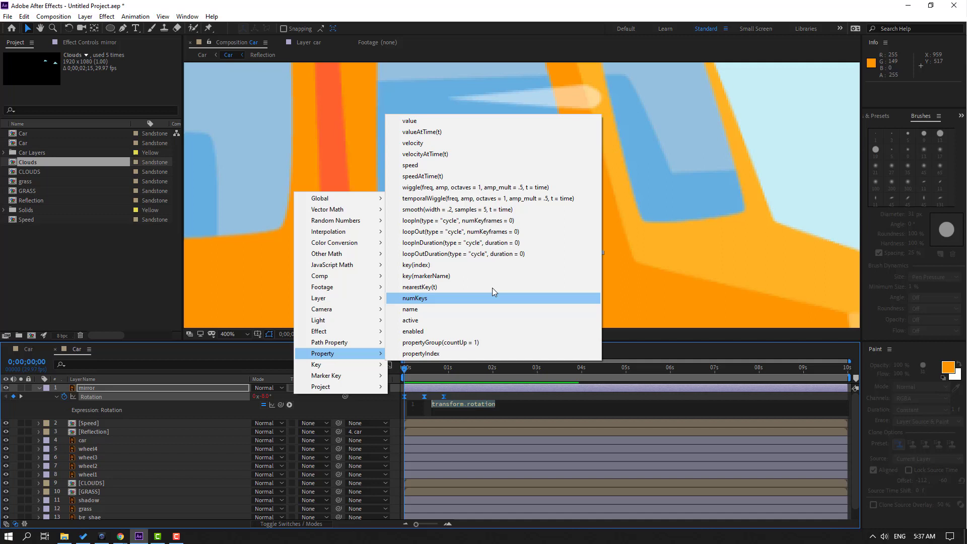
pyautogui.click(499, 256)
pyautogui.click(479, 394)
pyautogui.scroll(-6, 518, 277)
pyautogui.press('space')
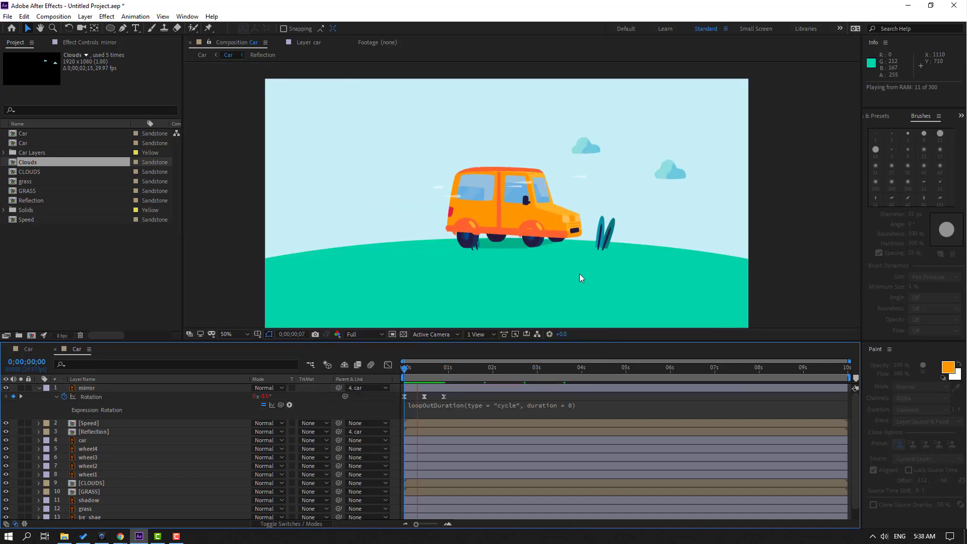
pyautogui.scroll(2, 549, 272)
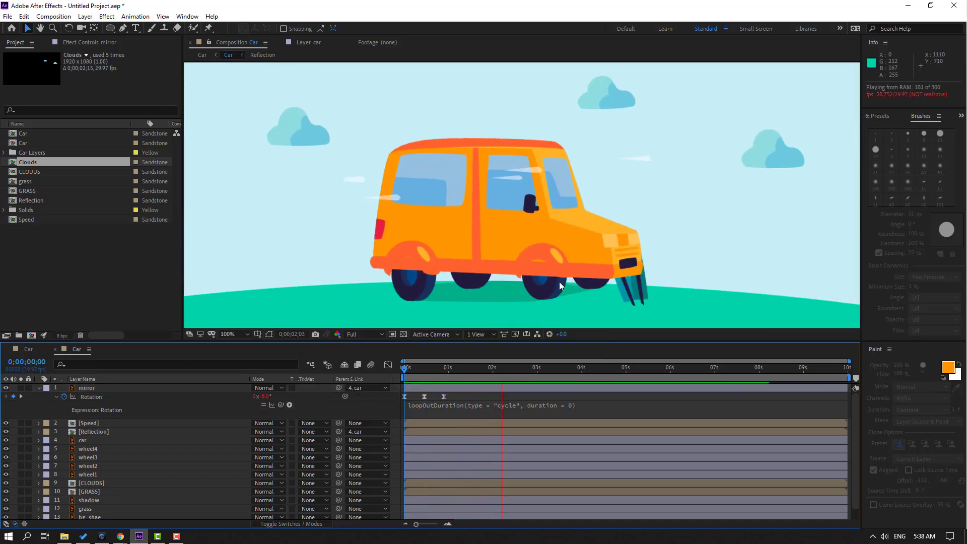
# Compress the mirror's three Rotation keyframes to end at about 0;00;00;21, and preview the faster swing
pyautogui.click(382, 398)
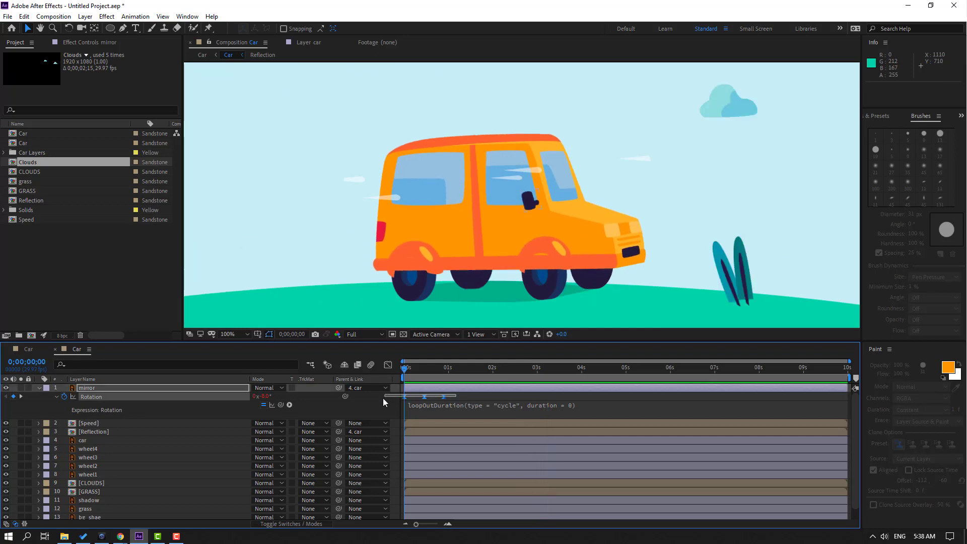
pyautogui.moveTo(383, 398); pyautogui.dragTo(383, 398)
pyautogui.moveTo(445, 401); pyautogui.dragTo(436, 401)
pyautogui.scroll(-2, 607, 277)
pyautogui.press('space')
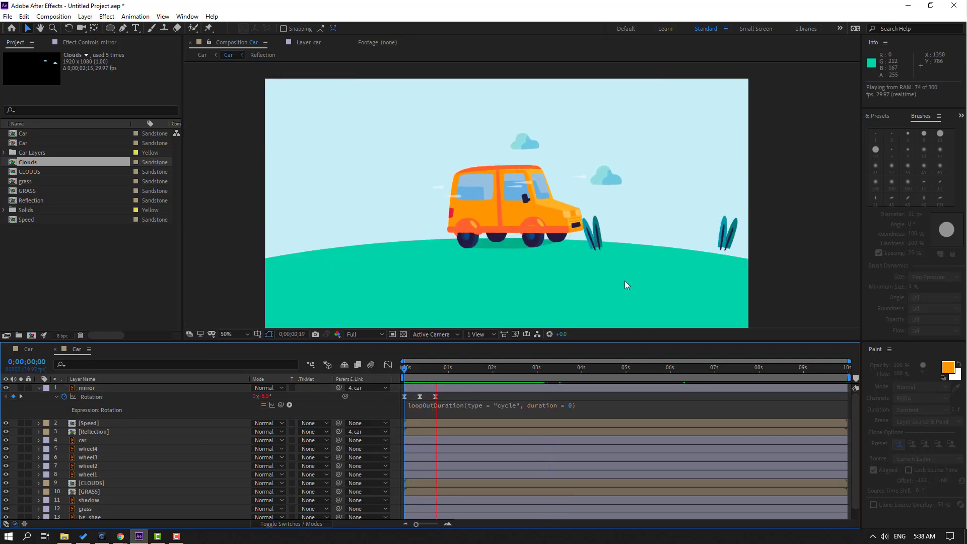
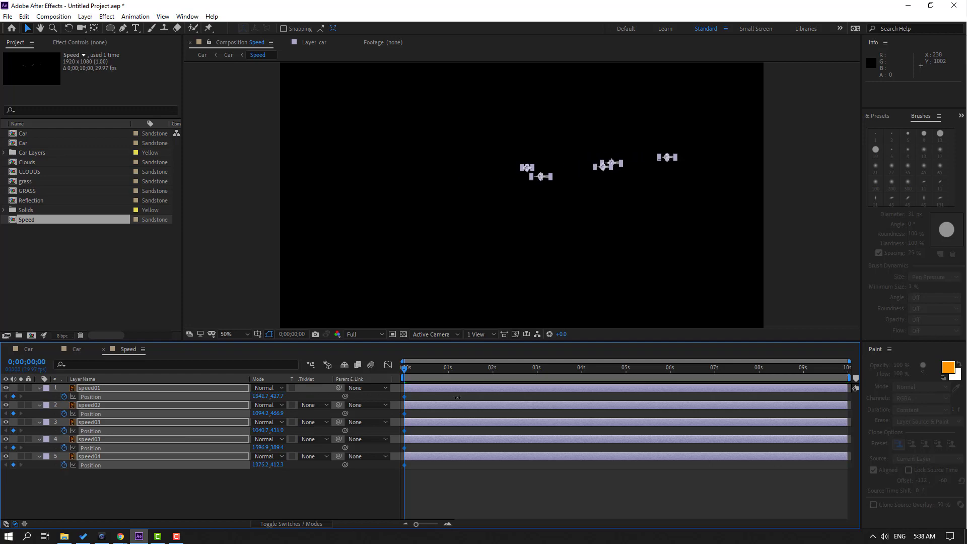
# In the Speed composition, shift all five streaks right at 0;00;00;00, placing speed01 at 1970.7, 427.7
pyautogui.click(79, 351)
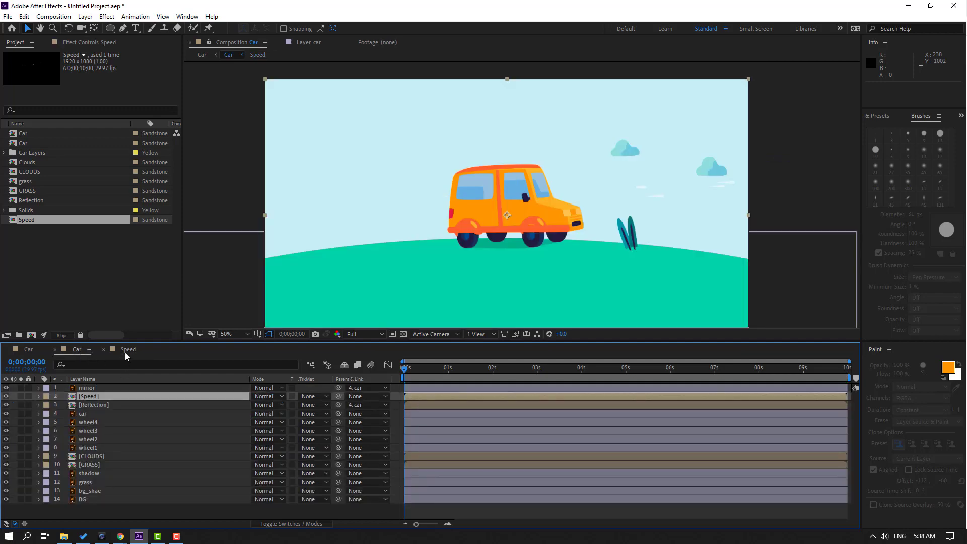
pyautogui.click(128, 350)
pyautogui.moveTo(262, 397); pyautogui.dragTo(399, 405)
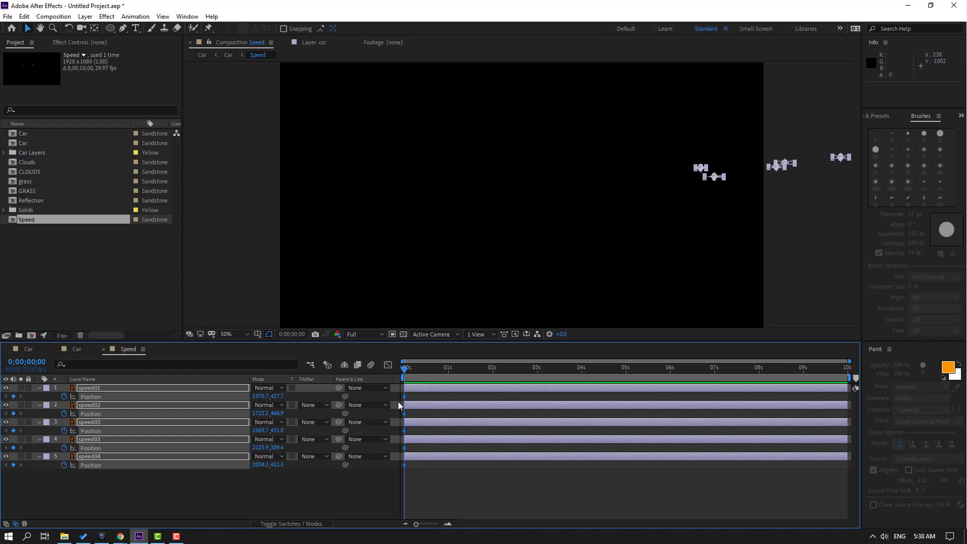
# At 0;00;00;20, move all five speed streaks left, placing speed01 at 200.7, 427.7, and preview the motion in both compositions
pyautogui.click(418, 372)
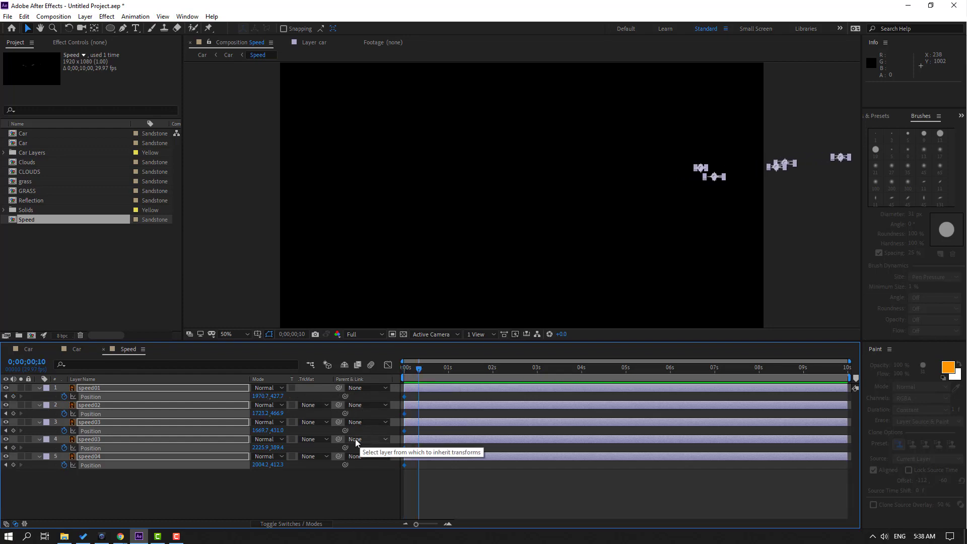
pyautogui.hotkey('shift', 'pagedown')
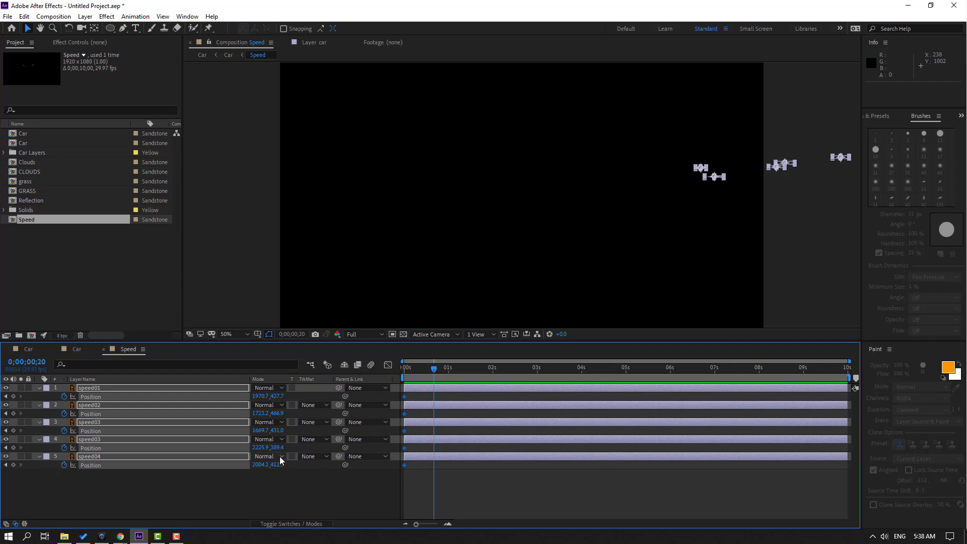
pyautogui.moveTo(261, 396); pyautogui.dragTo(428, 464)
pyautogui.press('space')
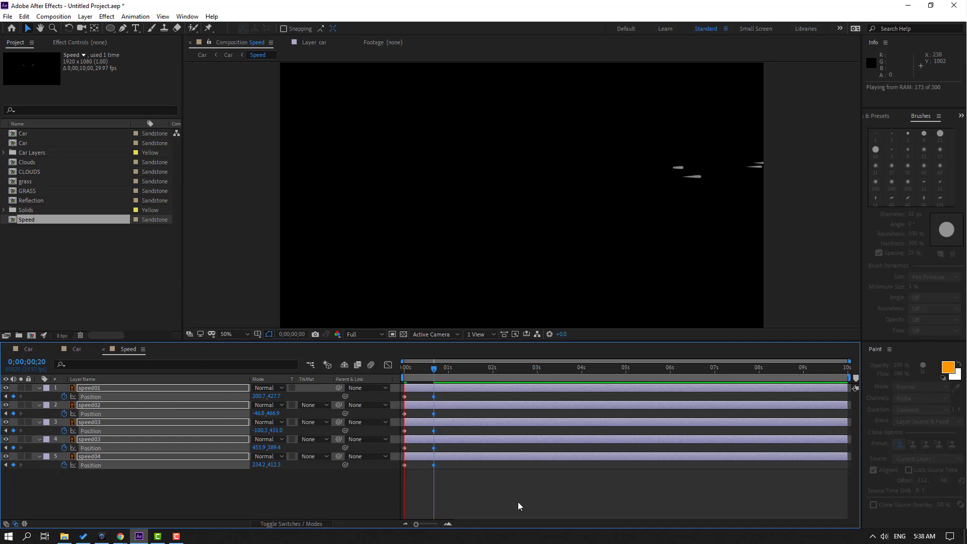
pyautogui.press('space')
pyautogui.click(82, 353)
pyautogui.press('space')
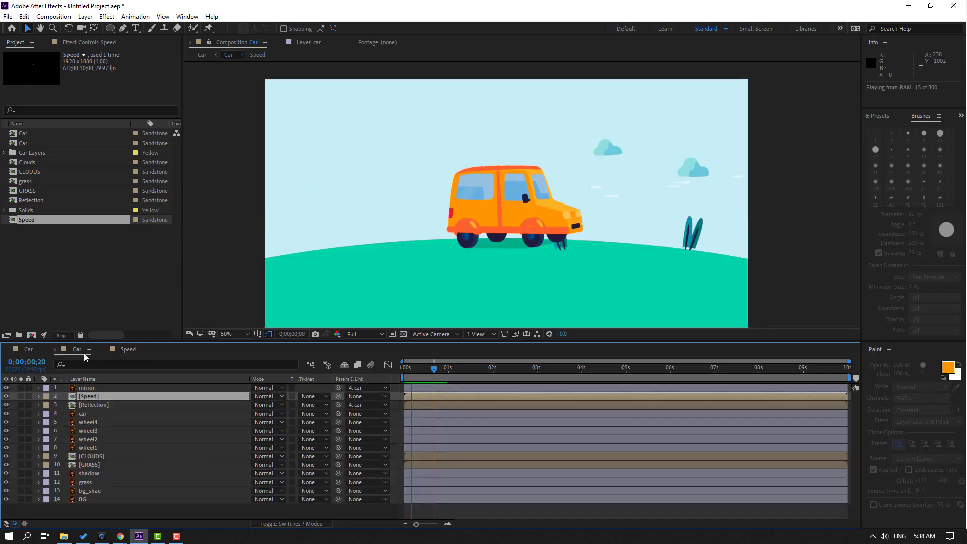
pyautogui.click(389, 397)
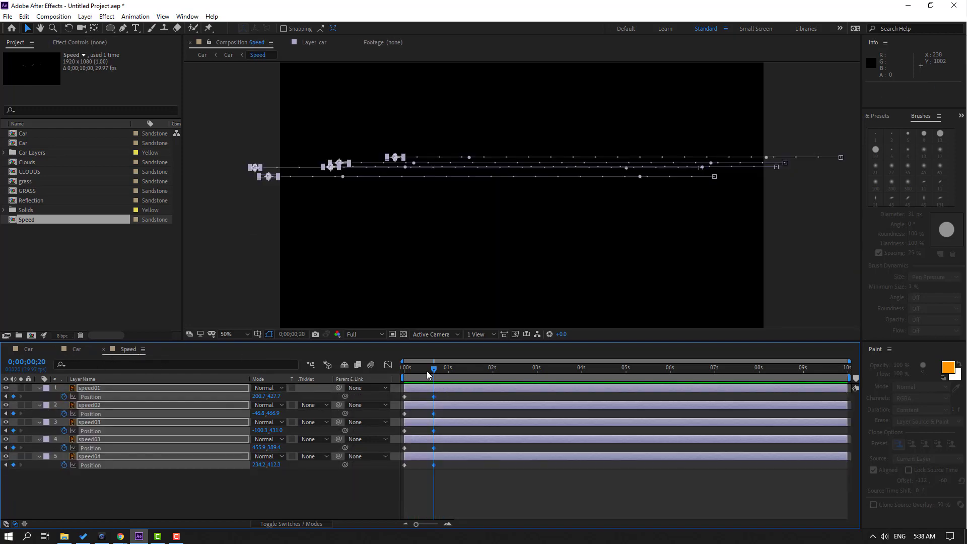
# Stagger the speed layers in time with speed04 starting first and speed01's motion ending last at 0;00;01;27, and preview them
pyautogui.click(406, 371)
pyautogui.click(418, 447)
pyautogui.moveTo(418, 448); pyautogui.dragTo(433, 392)
pyautogui.press('space')
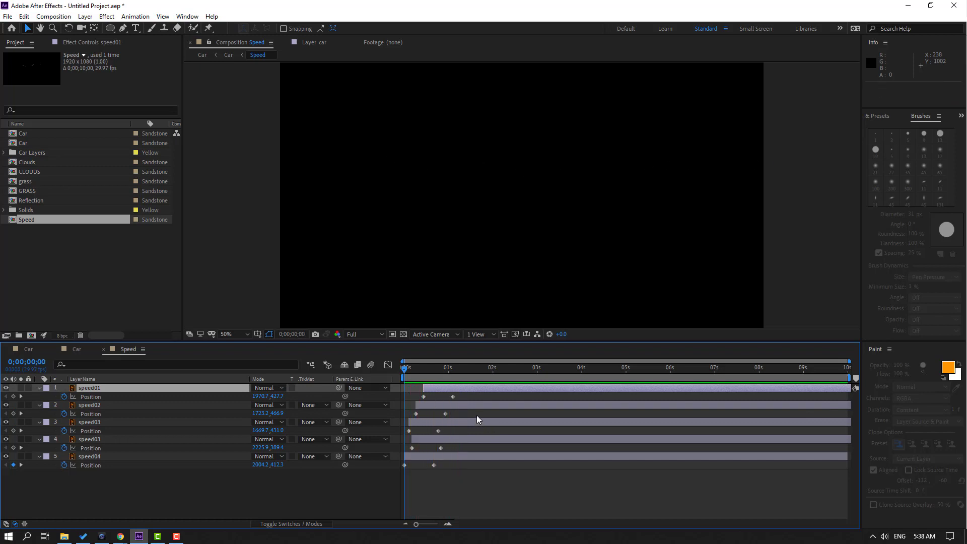
pyautogui.moveTo(429, 440); pyautogui.dragTo(488, 371)
pyautogui.press('space')
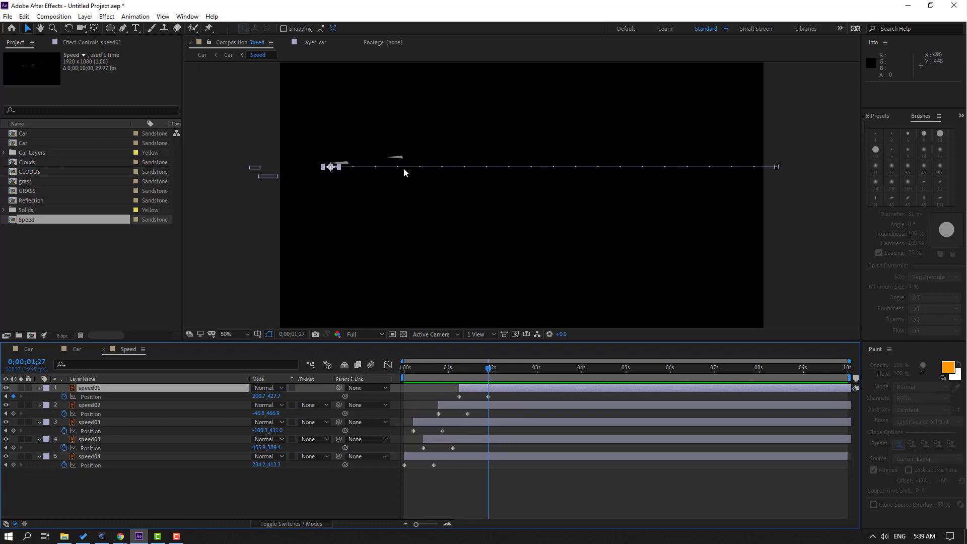
# At 0;00;01;03, move the highest streak, the speed03 copy on layer 4, further left to 7.9, 389.4
pyautogui.click(397, 159)
pyautogui.click(453, 371)
pyautogui.moveTo(260, 449); pyautogui.dragTo(160, 449)
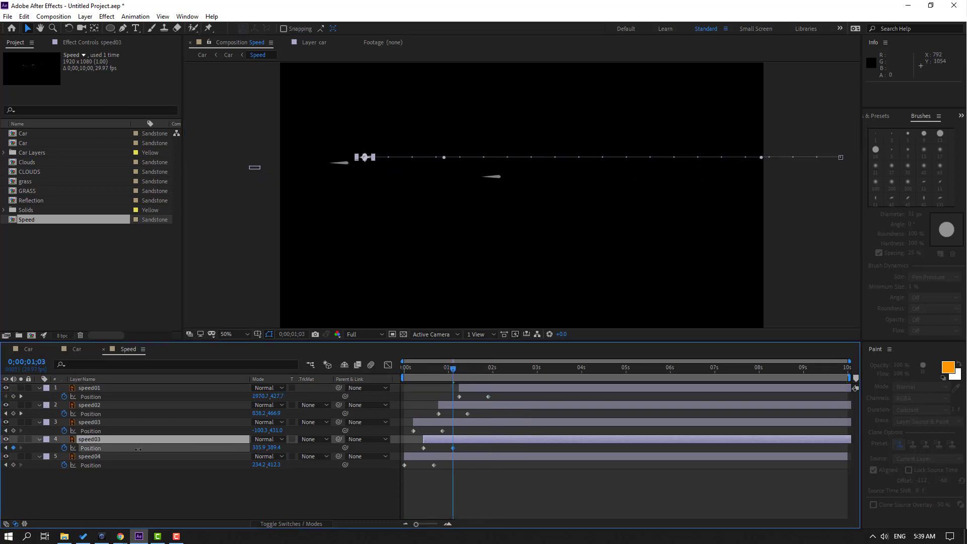
pyautogui.moveTo(52, 460); pyautogui.dragTo(430, 473)
# Set speed04's end Position to -135.8, 412.3 at 0;00;00;20 and preview the streaks leaving the frame
pyautogui.click(432, 460)
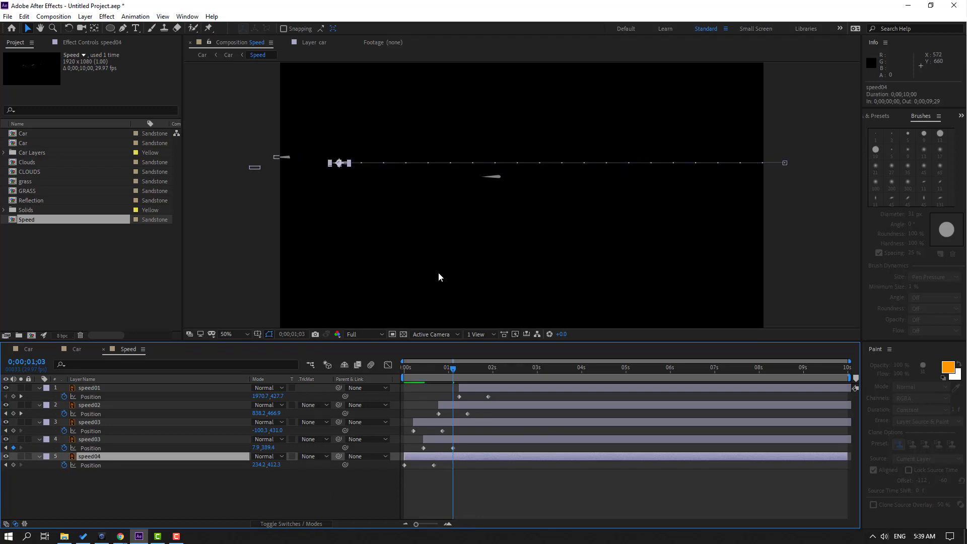
pyautogui.click(432, 368)
pyautogui.press('pagedown')
pyautogui.press('space')
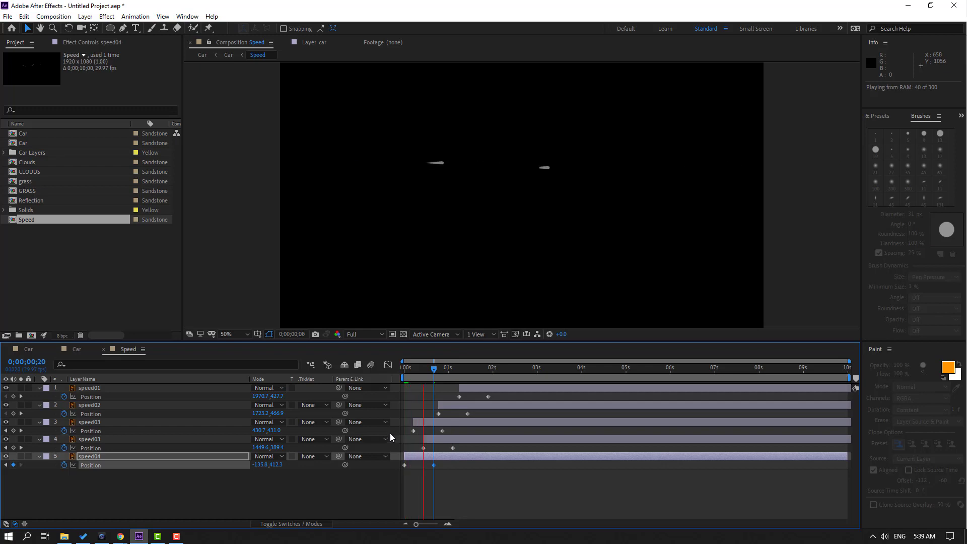
pyautogui.click(135, 352)
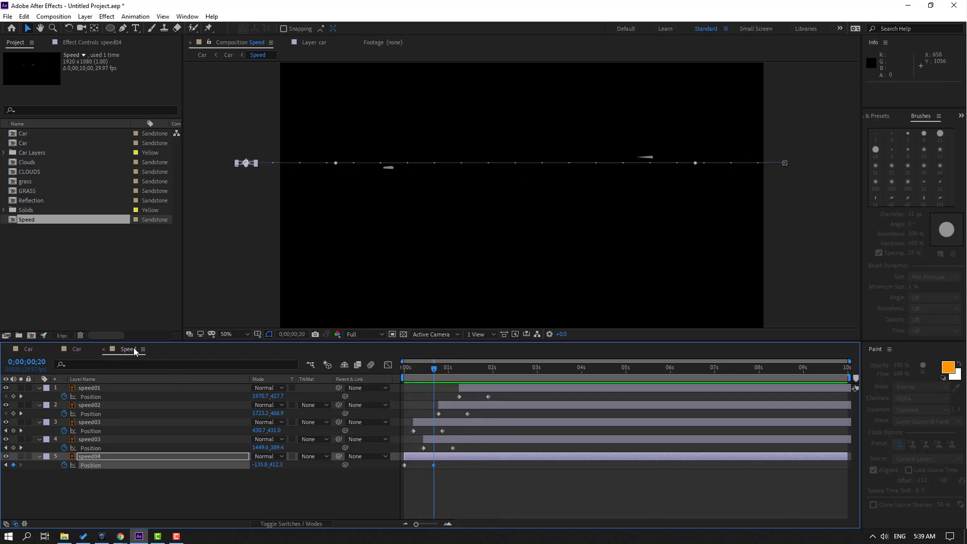
# Preview the speed streaks against the moving car in the Car composition
pyautogui.click(76, 350)
pyautogui.press('space')
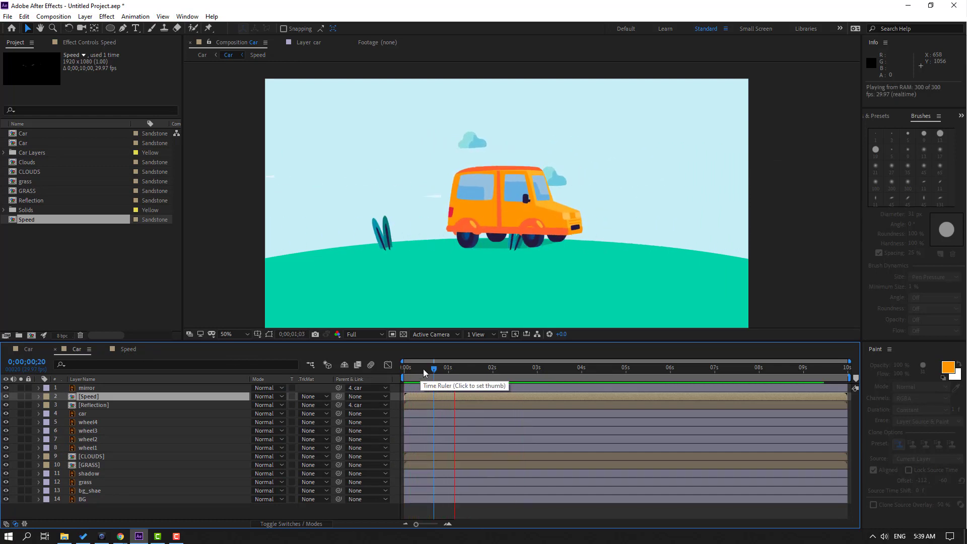
pyautogui.press('space')
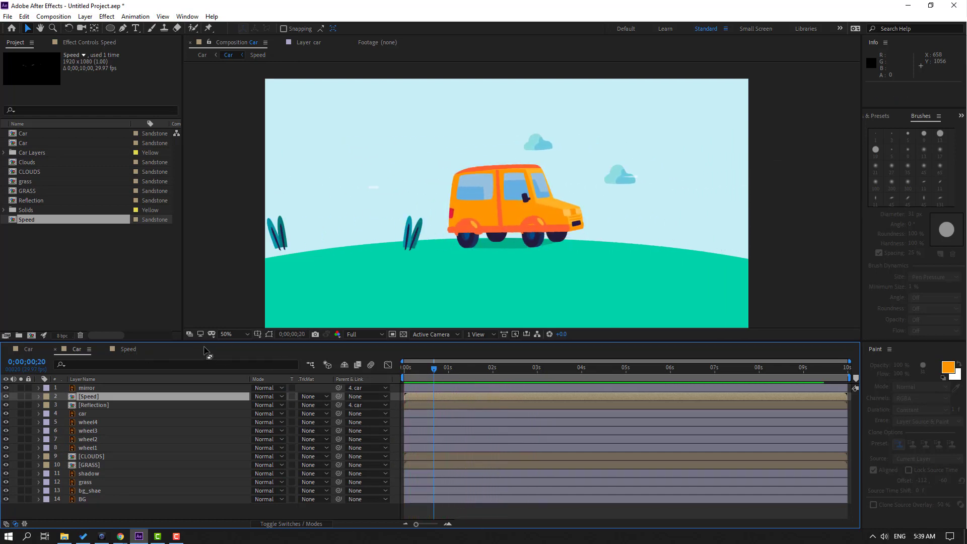
# In the Speed composition, end the work area at 0;00;02;00, trim the composition to it, and preview the result
pyautogui.click(132, 349)
pyautogui.moveTo(434, 368); pyautogui.dragTo(493, 376)
pyautogui.press('n')
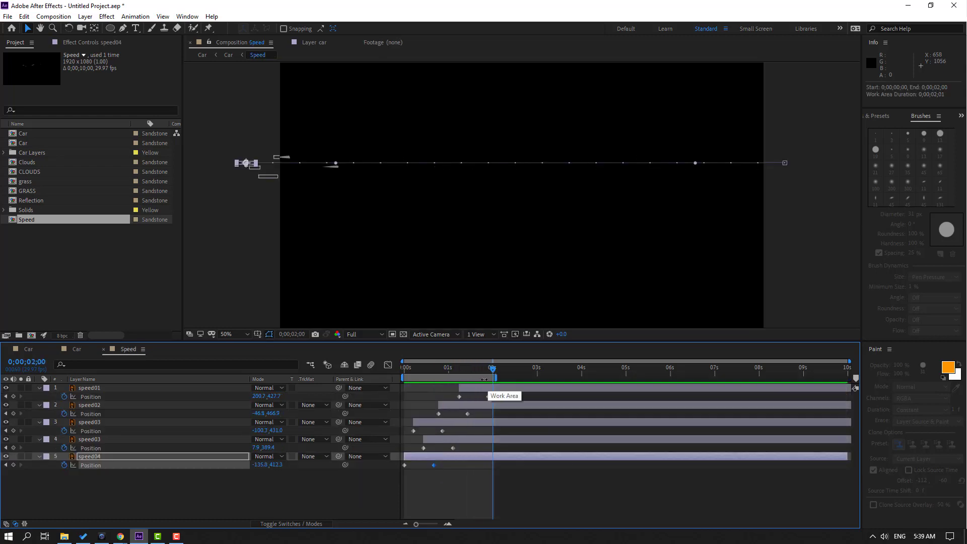
pyautogui.rightClick(477, 377)
pyautogui.click(516, 404)
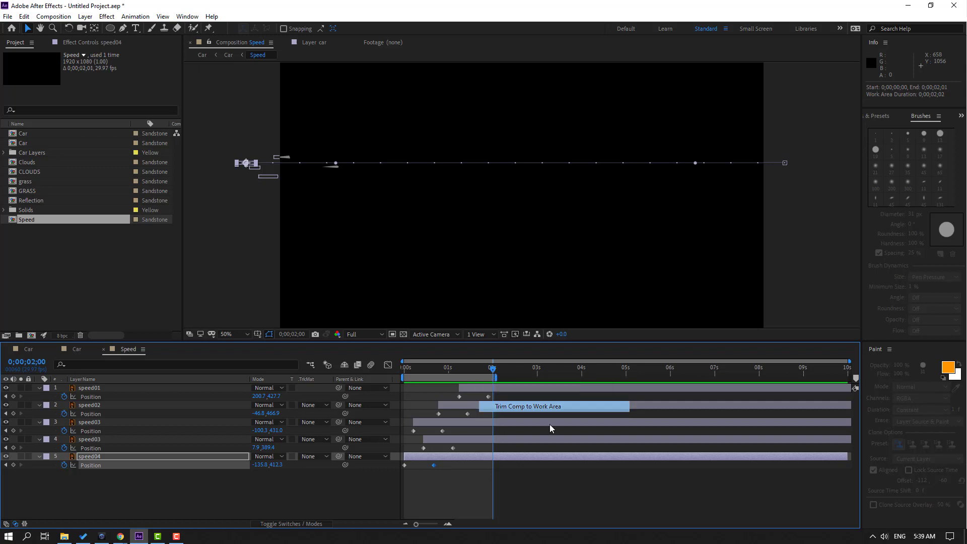
pyautogui.press('space')
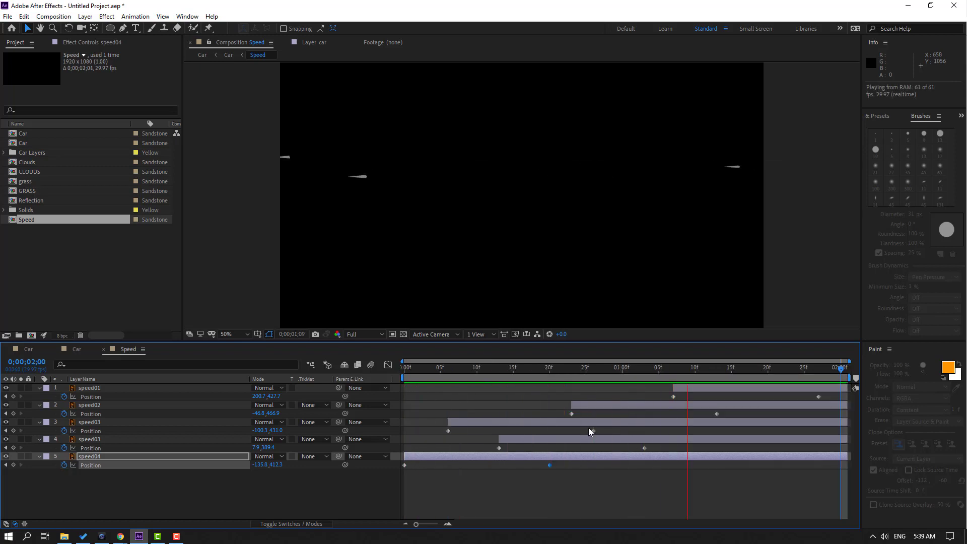
# Duplicate all five speed layers, shift the copies six frames earlier, and preview the denser streaks
pyautogui.click(579, 367)
pyautogui.click(107, 484)
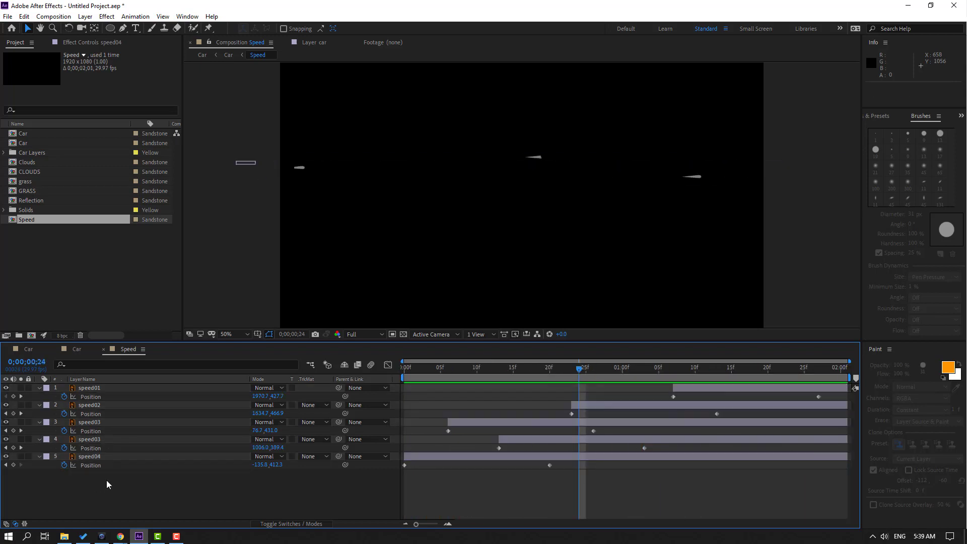
pyautogui.moveTo(107, 454); pyautogui.dragTo(99, 407)
pyautogui.hotkey('ctrl', 'd')
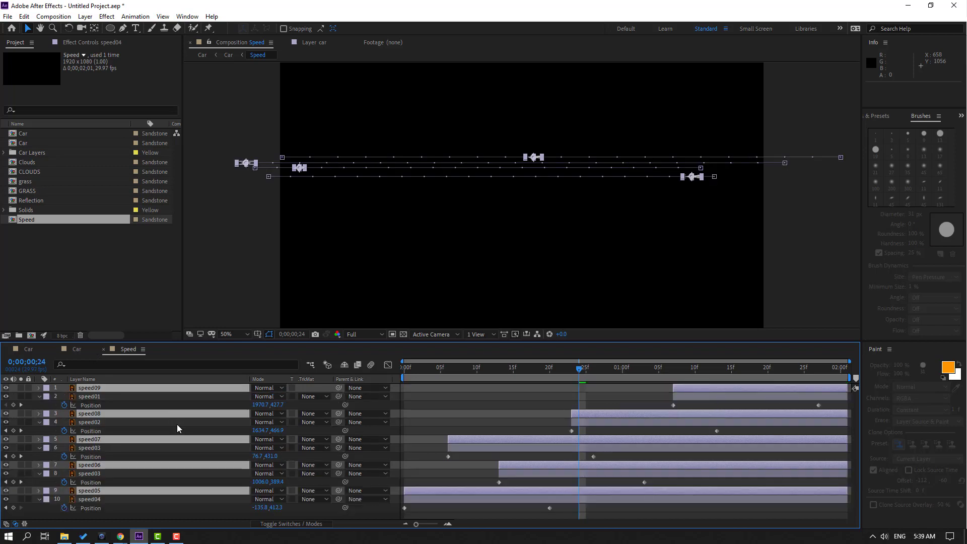
pyautogui.moveTo(463, 447); pyautogui.dragTo(419, 447)
pyautogui.press('space')
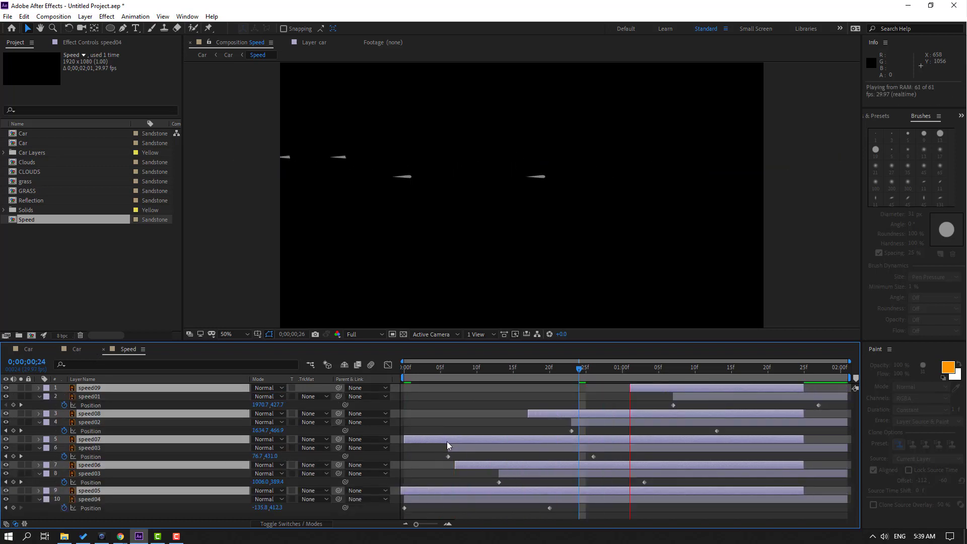
# Trim the Speed composition to a work area of 0;00;01;25 and preview it in the Car composition
pyautogui.moveTo(766, 371); pyautogui.dragTo(806, 379)
pyautogui.rightClick(790, 378)
pyautogui.click(831, 402)
pyautogui.click(75, 349)
pyautogui.press('space')
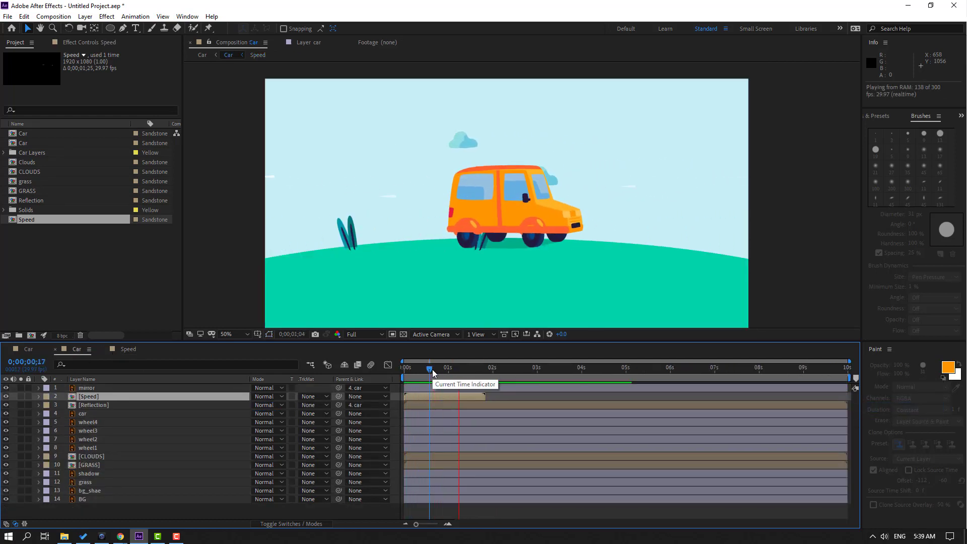
pyautogui.press('space')
# Duplicate the Speed layer six times, stagger the copies in slightly overlapping sequence across the 10-second Car timeline, and preview them
pyautogui.click(89, 398)
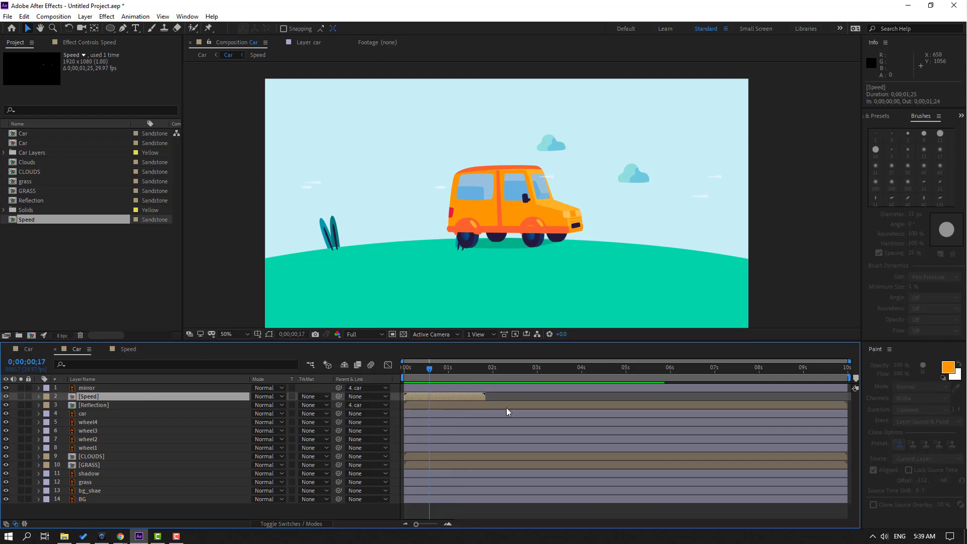
pyautogui.hotkey('ctrl', 'd')
pyautogui.moveTo(419, 398); pyautogui.dragTo(490, 399)
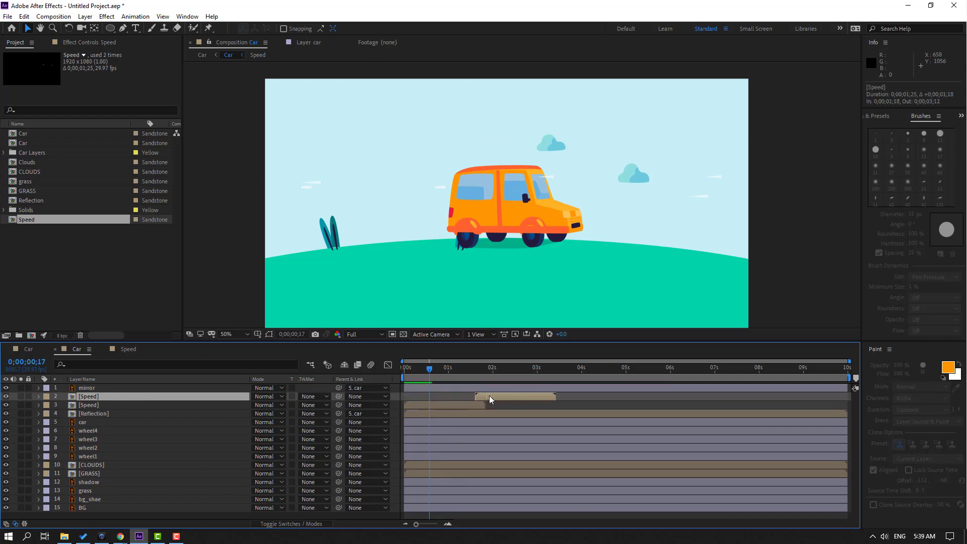
pyautogui.moveTo(451, 370); pyautogui.dragTo(818, 401)
pyautogui.hotkey('ctrl', 'd')
pyautogui.hotkey('ctrl', 'd')
pyautogui.hotkey('ctrl', 'd')
pyautogui.hotkey('ctrl', 'd')
pyautogui.hotkey('ctrl', 'd')
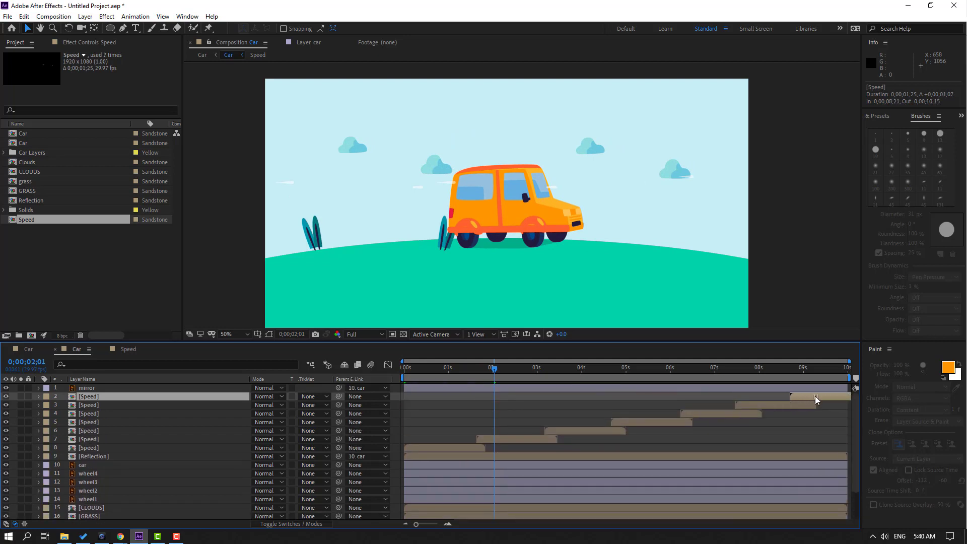
pyautogui.press('space')
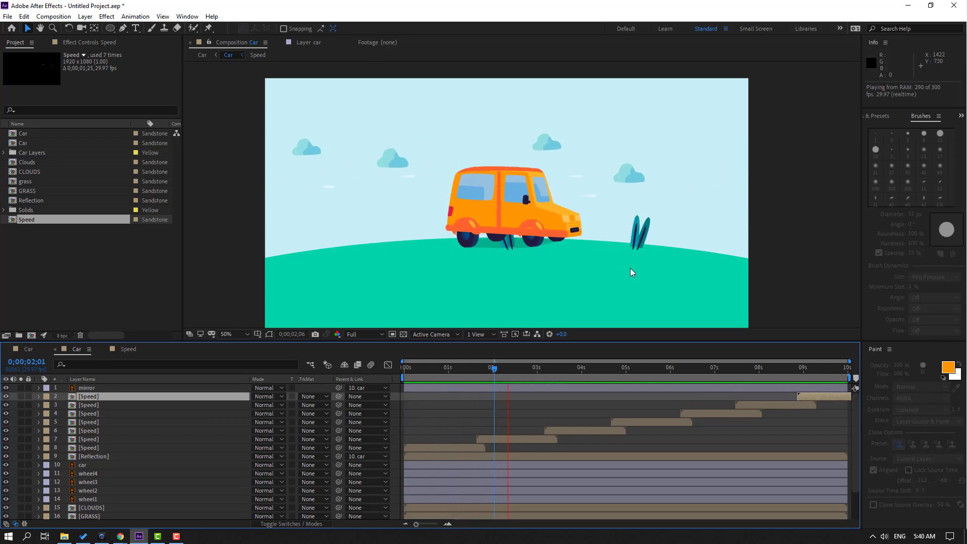
# Preview the full animation in the main Car composition with the circular frame
pyautogui.click(28, 349)
pyautogui.press('space')
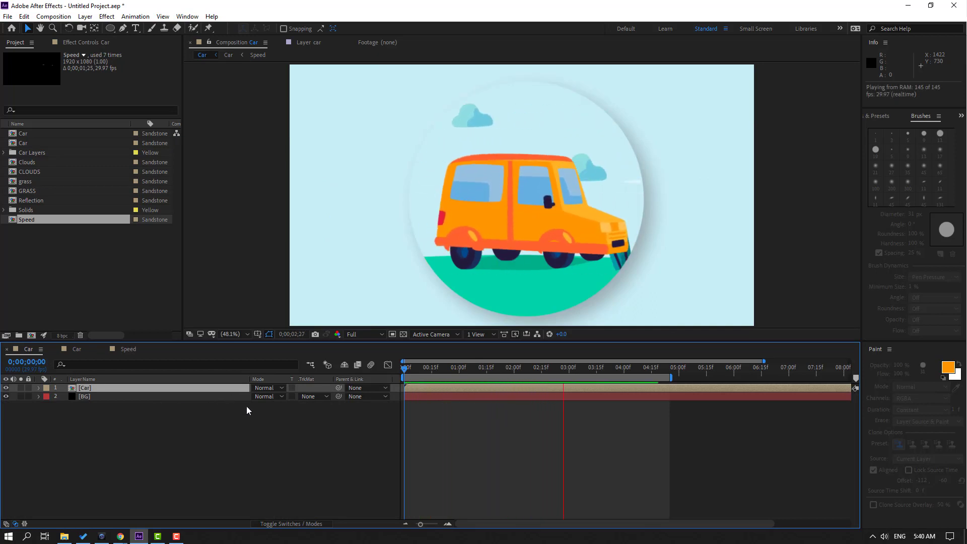
pyautogui.press('space')
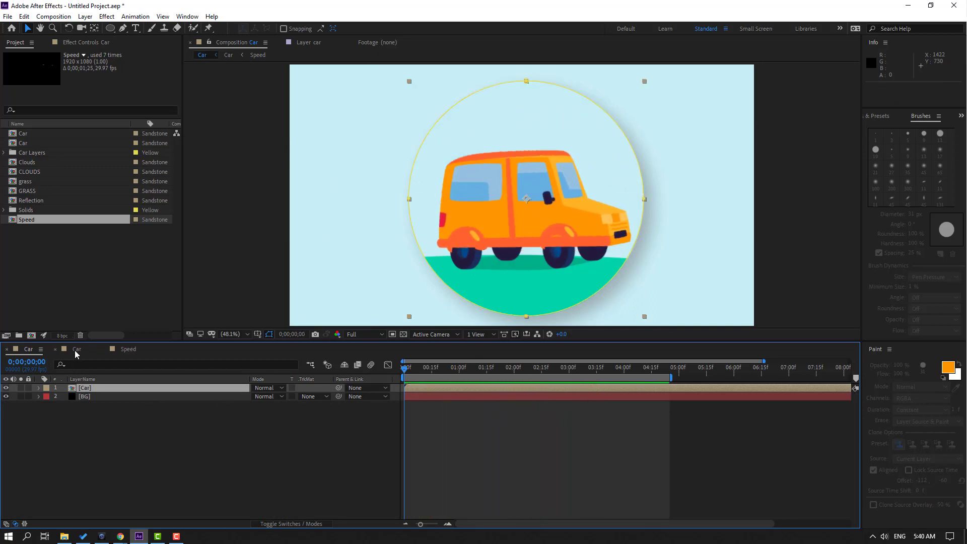
# In the nested Car composition, pre-compose all seven Speed layers as SPEED and preview the result
pyautogui.click(76, 350)
pyautogui.click(143, 448)
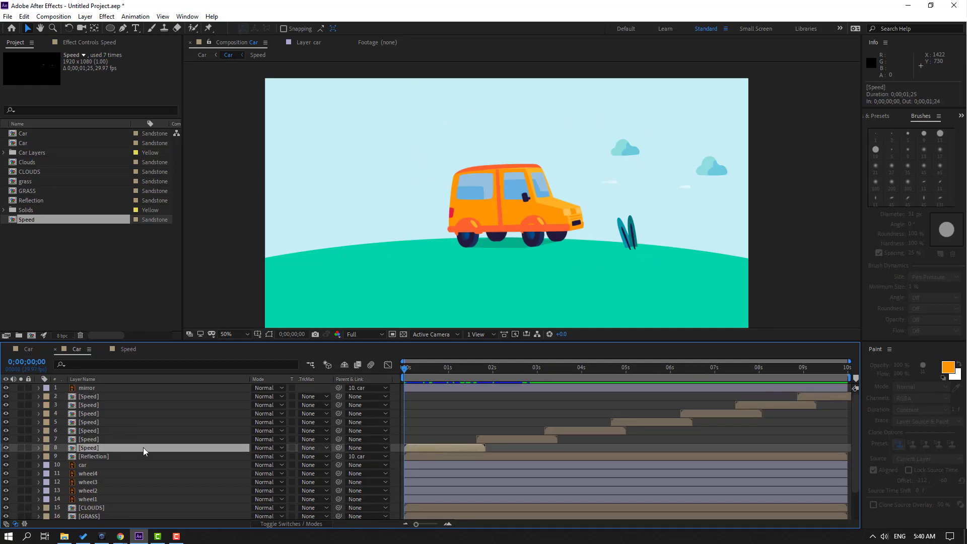
pyautogui.keyDown('shift'); pyautogui.click(89, 401); pyautogui.keyUp('shift')
pyautogui.rightClick(88, 420)
pyautogui.click(129, 371)
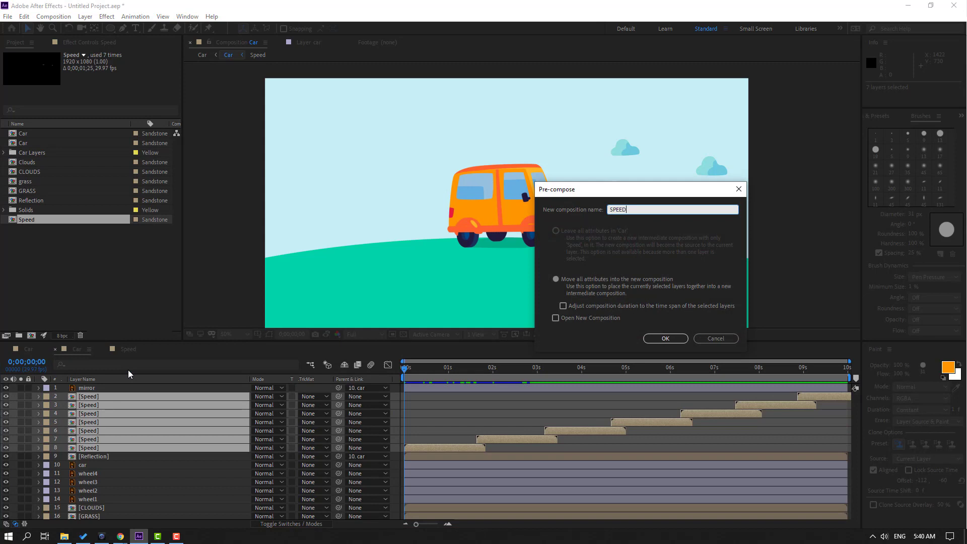
pyautogui.click(666, 339)
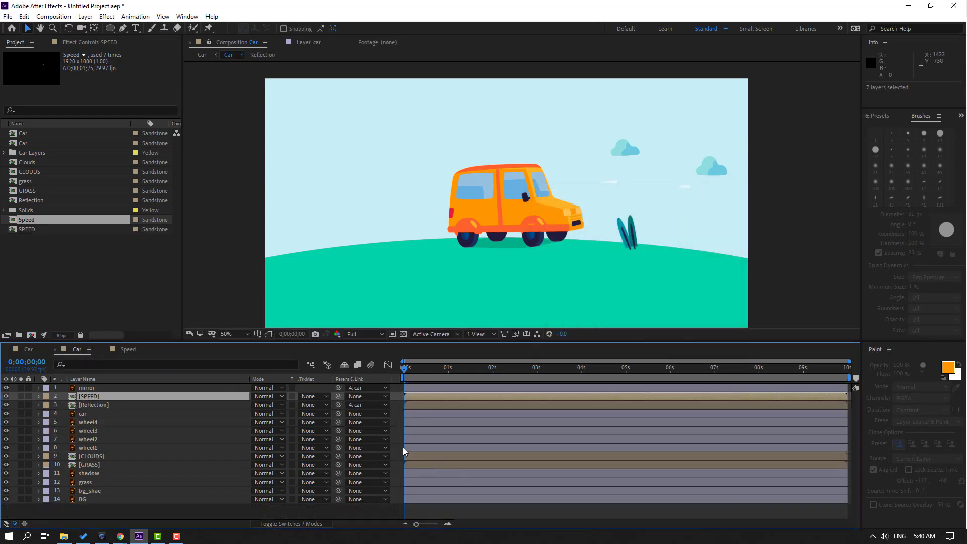
pyautogui.press('space')
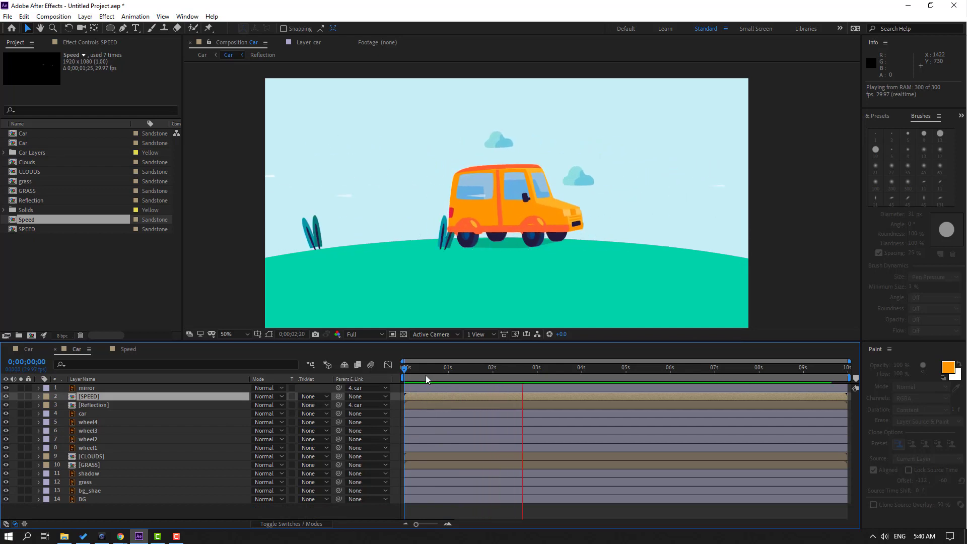
# Draw an upright ellipse about 58 by 75 px on a new shape layer and place it just behind the rear wheel
pyautogui.click(239, 517)
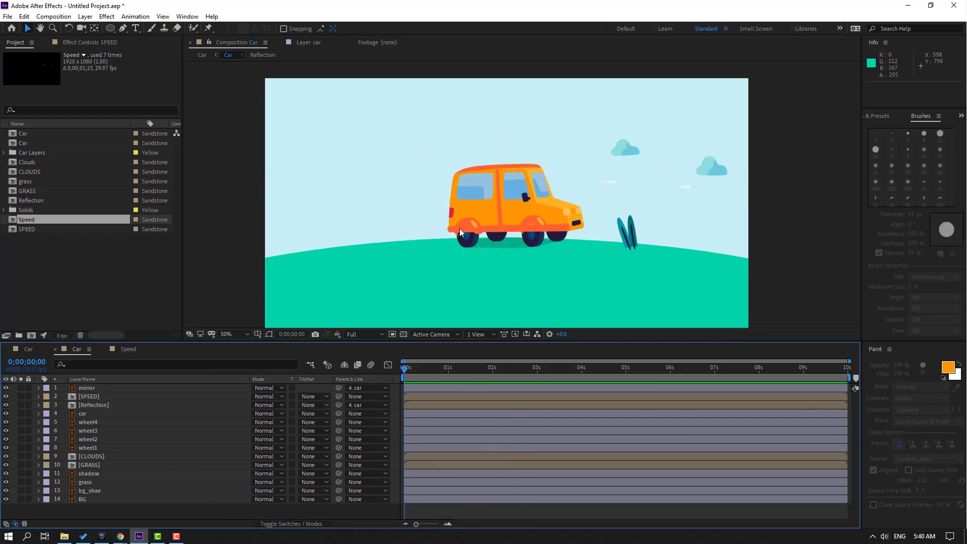
pyautogui.press('/')
pyautogui.scroll(3, 400, 283)
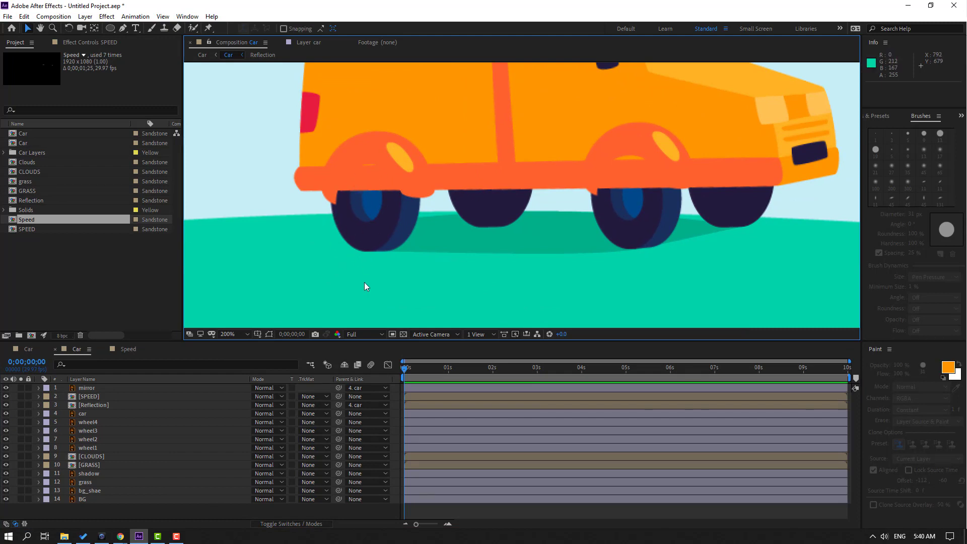
pyautogui.click(158, 518)
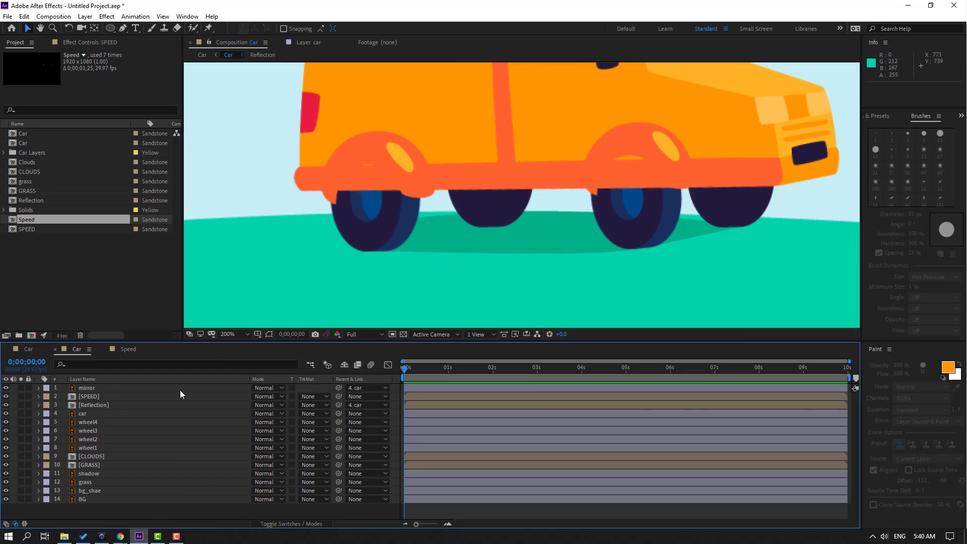
pyautogui.click(110, 29)
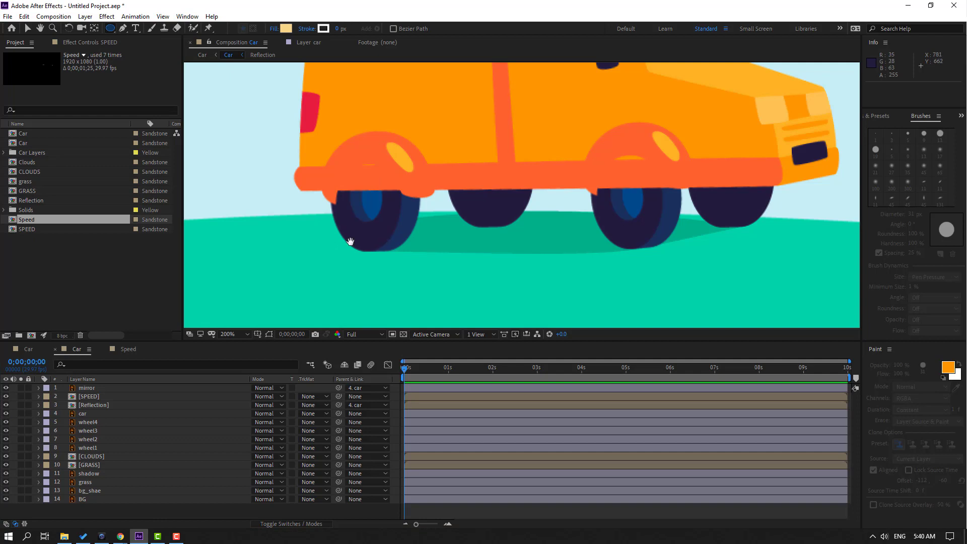
pyautogui.moveTo(340, 156)
pyautogui.mouseDown()
pyautogui.moveTo(380, 226)
pyautogui.moveTo(398, 231)
pyautogui.mouseUp()
pyautogui.click(28, 29)
pyautogui.moveTo(365, 196); pyautogui.dragTo(271, 225)
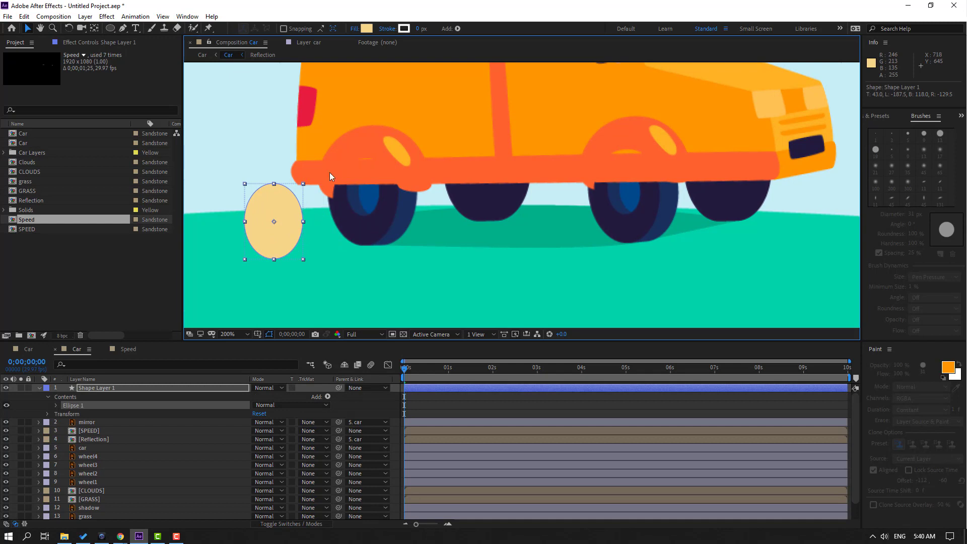
# Remove the ellipse's fill and give it a 4 px stroke in the wheel hub's blue, 00498A
pyautogui.click(353, 29)
pyautogui.click(337, 235)
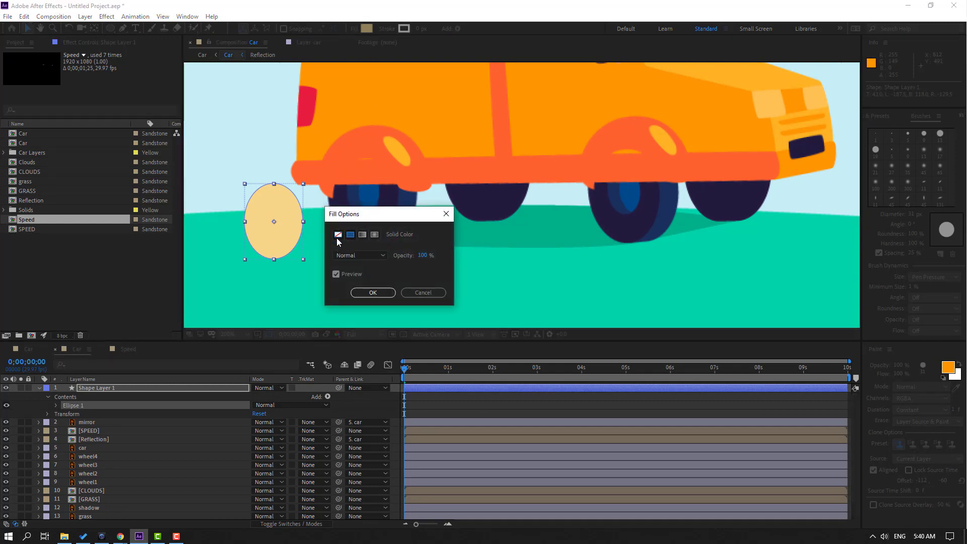
pyautogui.click(374, 293)
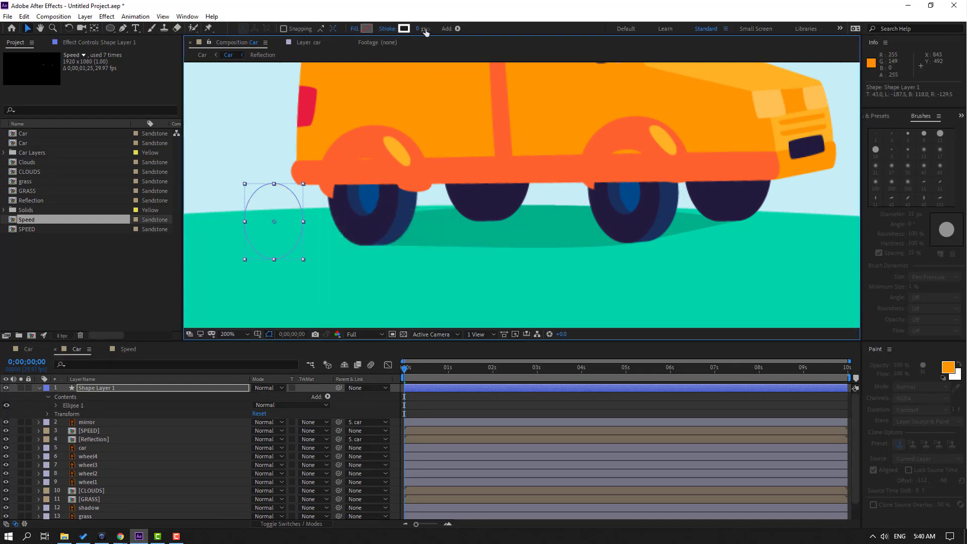
pyautogui.moveTo(418, 30)
pyautogui.mouseDown()
pyautogui.moveTo(433, 30)
pyautogui.moveTo(415, 28)
pyautogui.moveTo(412, 74)
pyautogui.mouseUp()
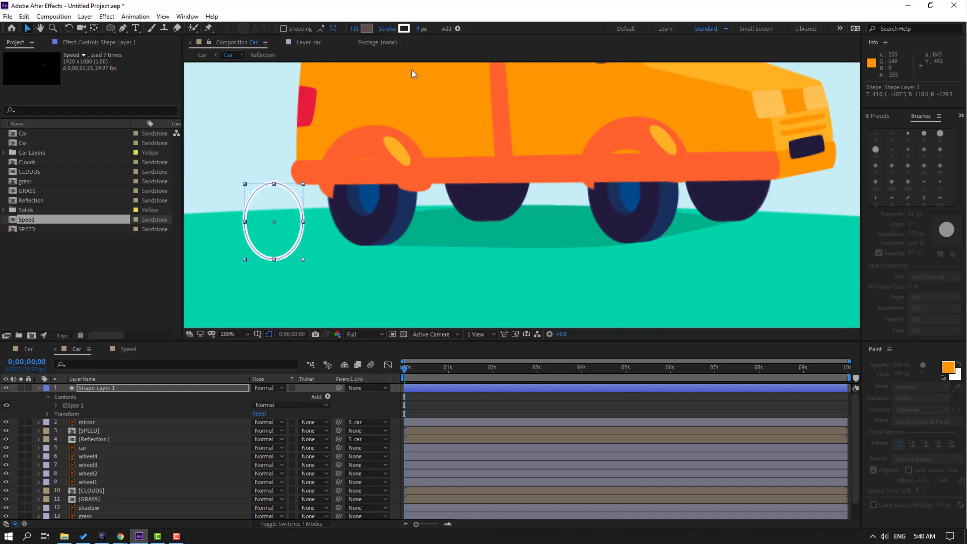
pyautogui.click(402, 29)
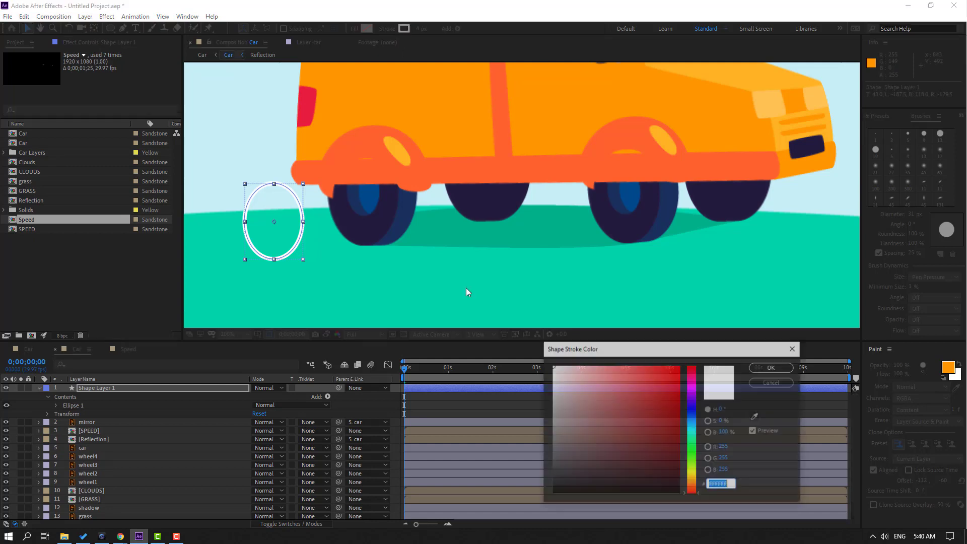
pyautogui.click(755, 417)
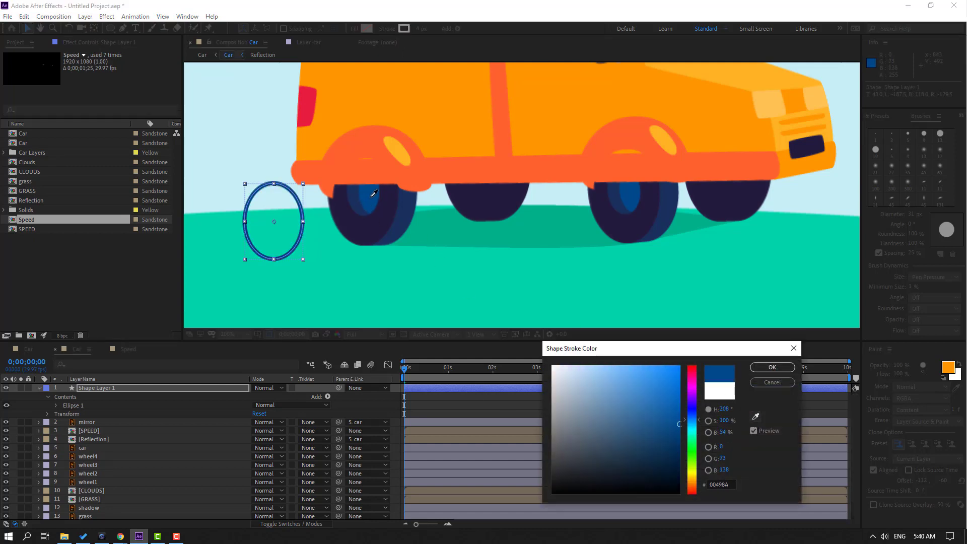
pyautogui.click(770, 367)
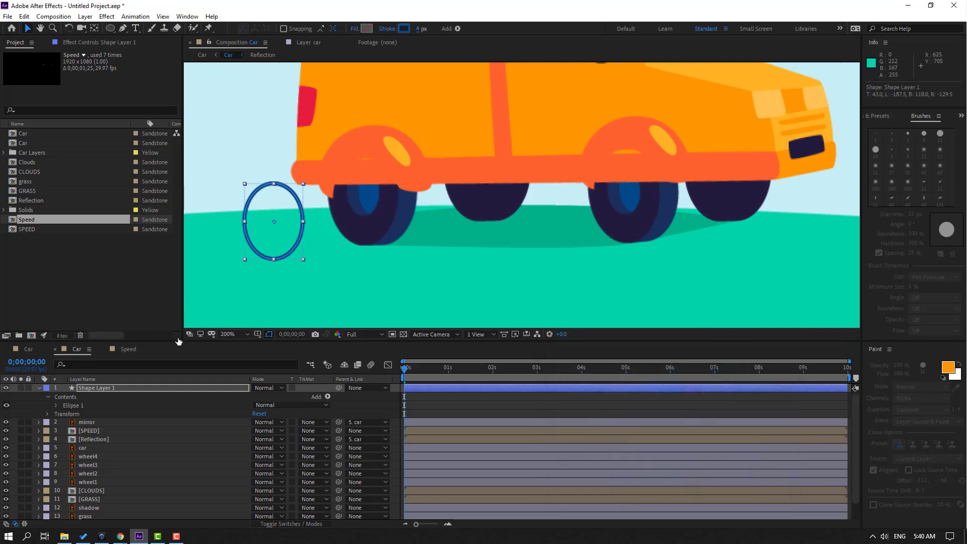
# Add dashes with a Dash value of 10 to the ellipse's stroke and set its Line Cap to Round Cap
pyautogui.click(53, 407)
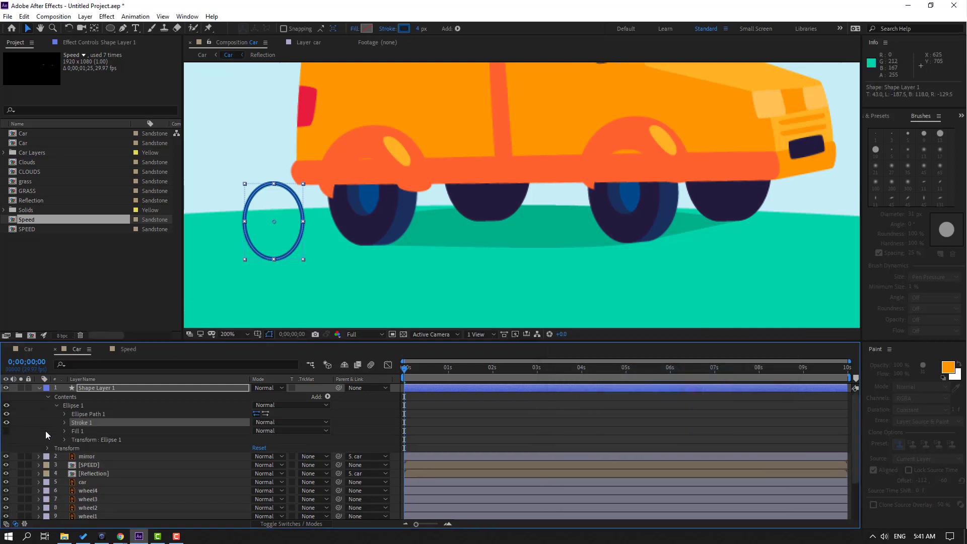
pyautogui.click(64, 423)
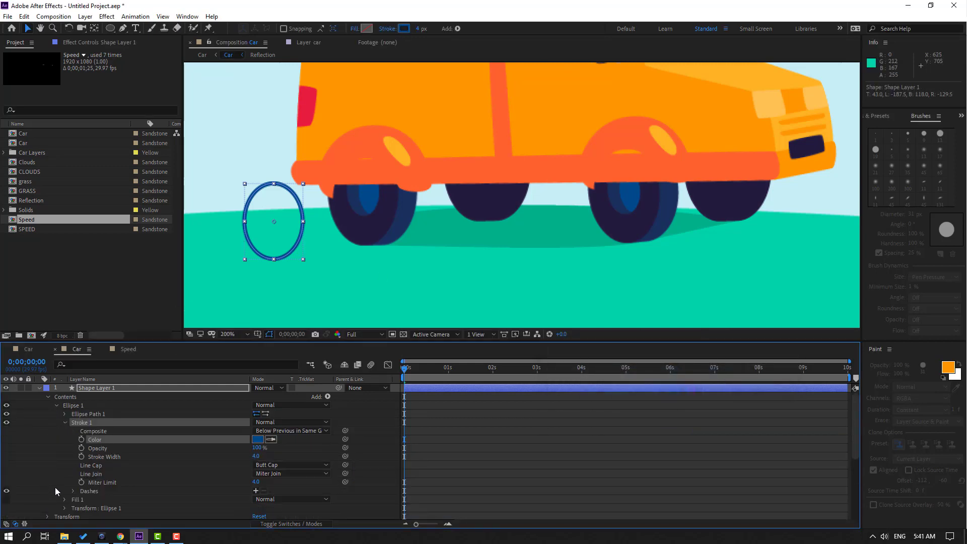
pyautogui.scroll(-2, 55, 488)
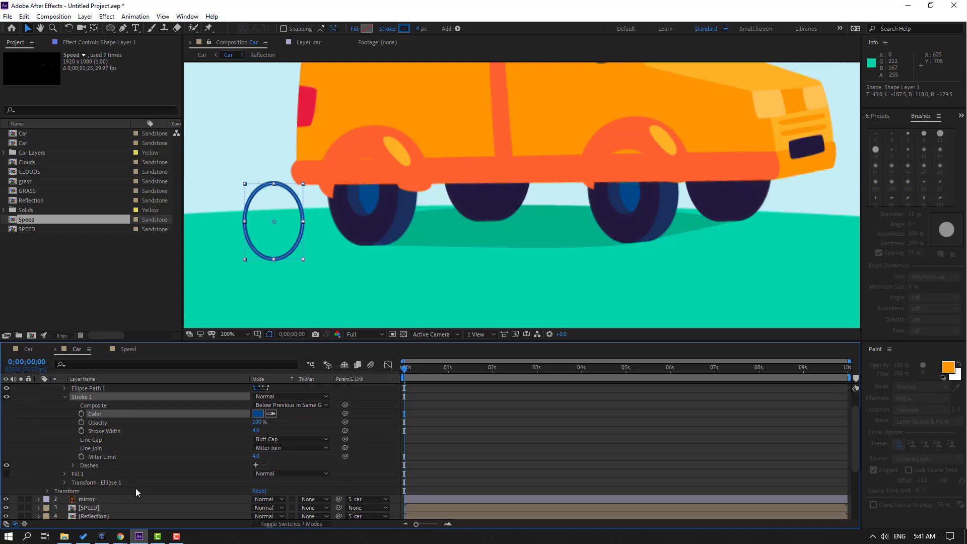
pyautogui.click(255, 465)
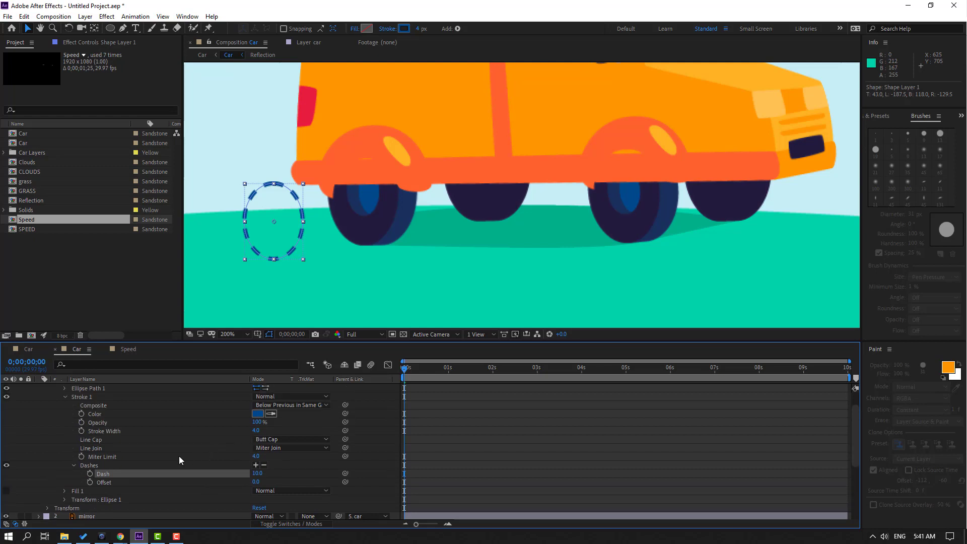
pyautogui.click(262, 440)
pyautogui.click(280, 463)
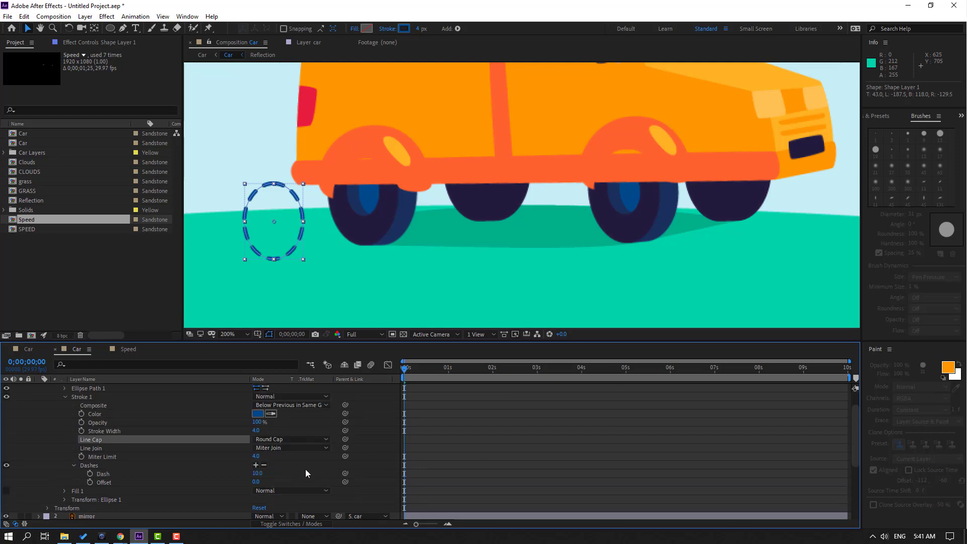
# Add the expression time*95 to the dash Offset of the ellipse's stroke and preview the moving dashes
pyautogui.scroll(-1, 207, 462)
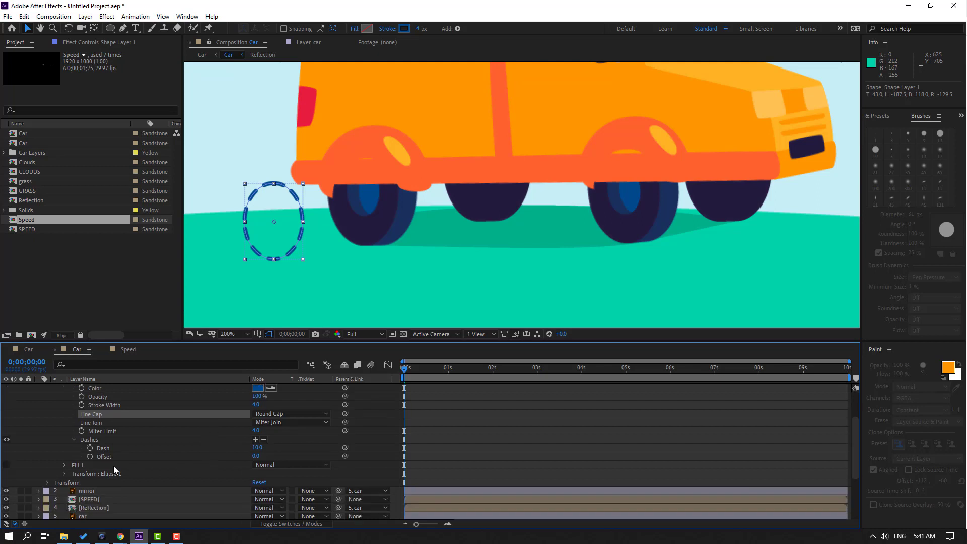
pyautogui.keyDown('alt'); pyautogui.click(89, 459); pyautogui.keyUp('alt')
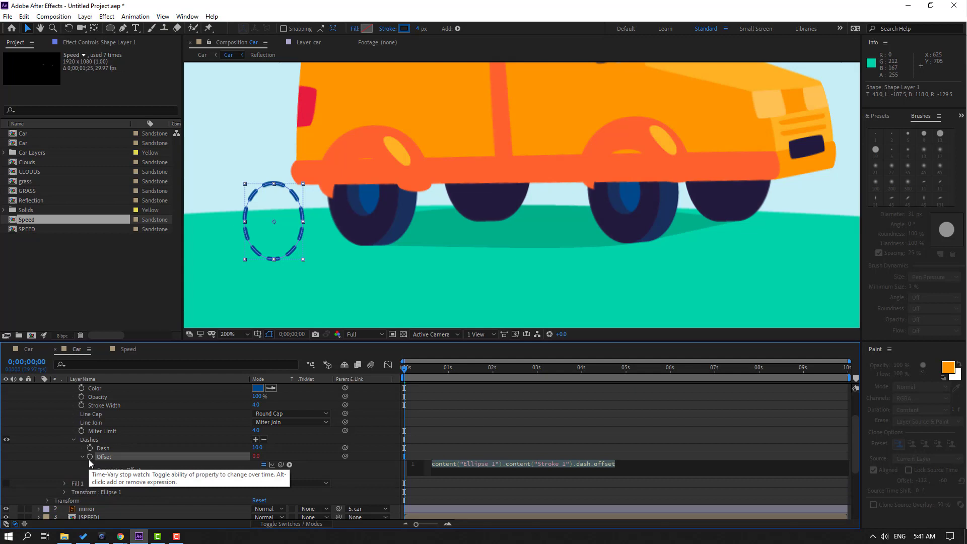
pyautogui.write('time')
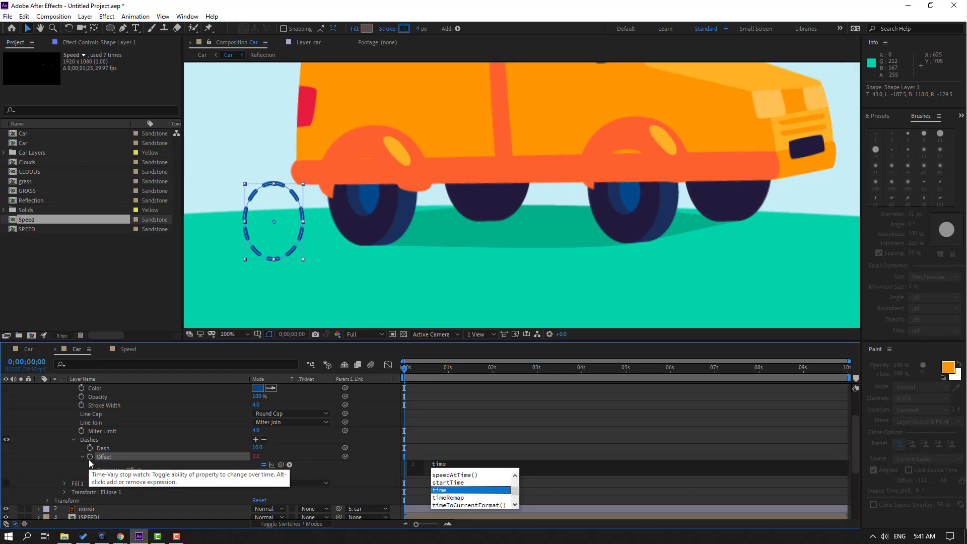
pyautogui.press('Escape')
pyautogui.write('*95')
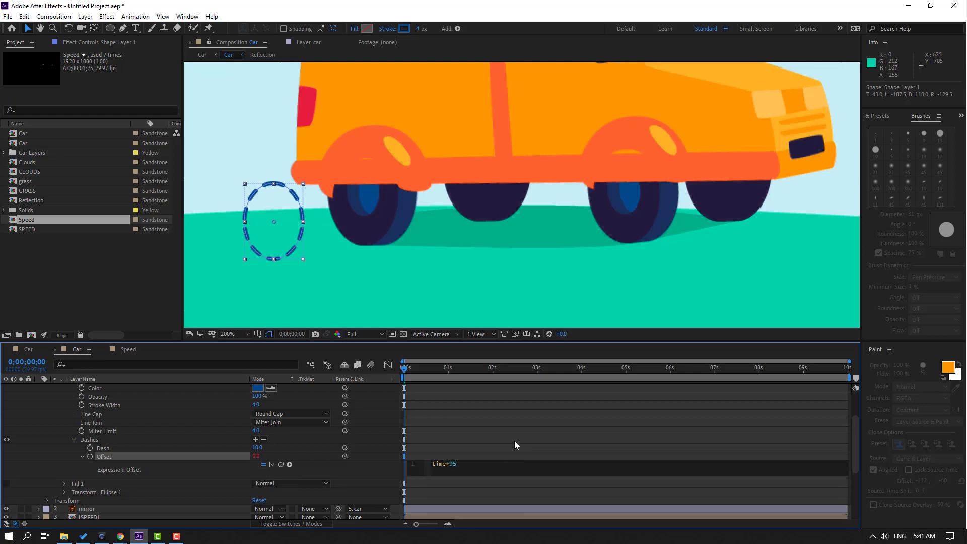
pyautogui.click(599, 454)
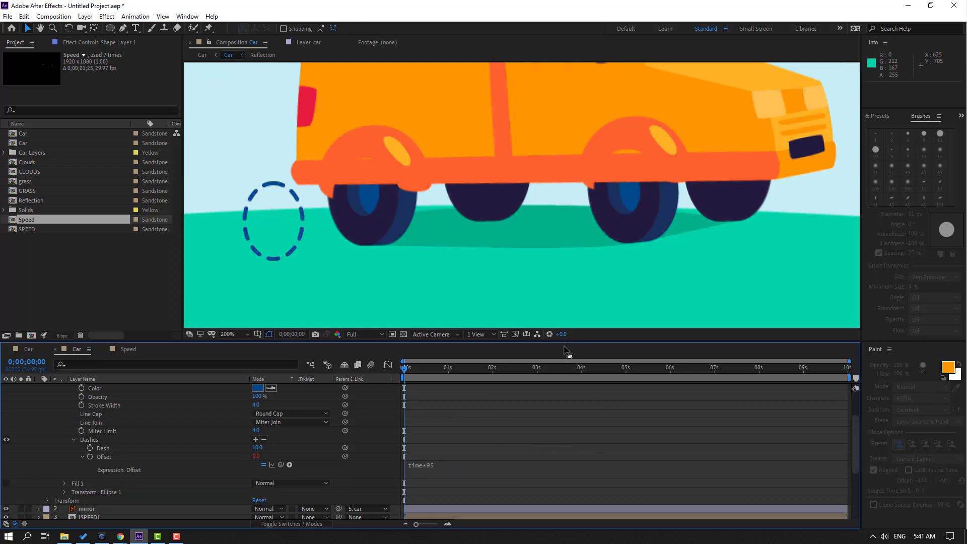
pyautogui.press('space')
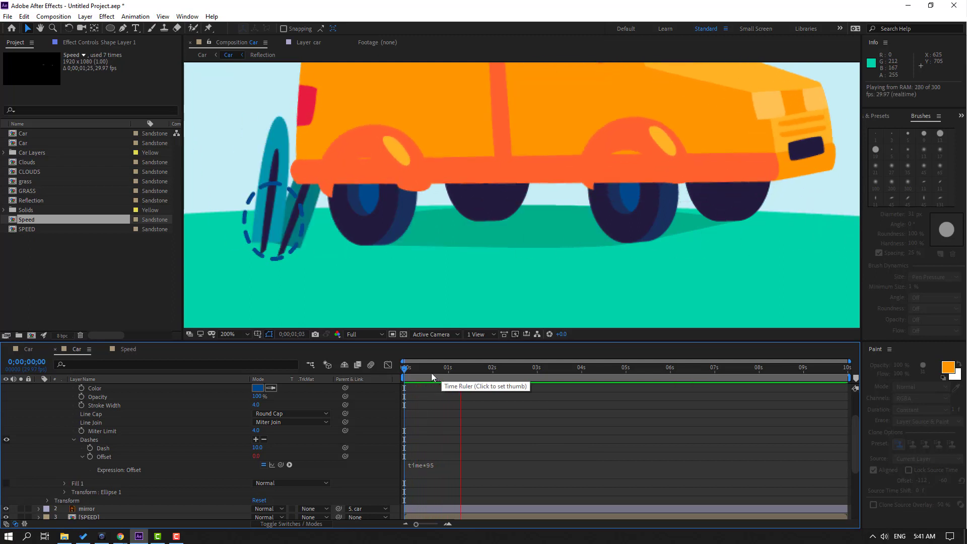
pyautogui.press('space')
# Change the dash Offset expression to time*300 and preview the faster dash movement
pyautogui.click(445, 467)
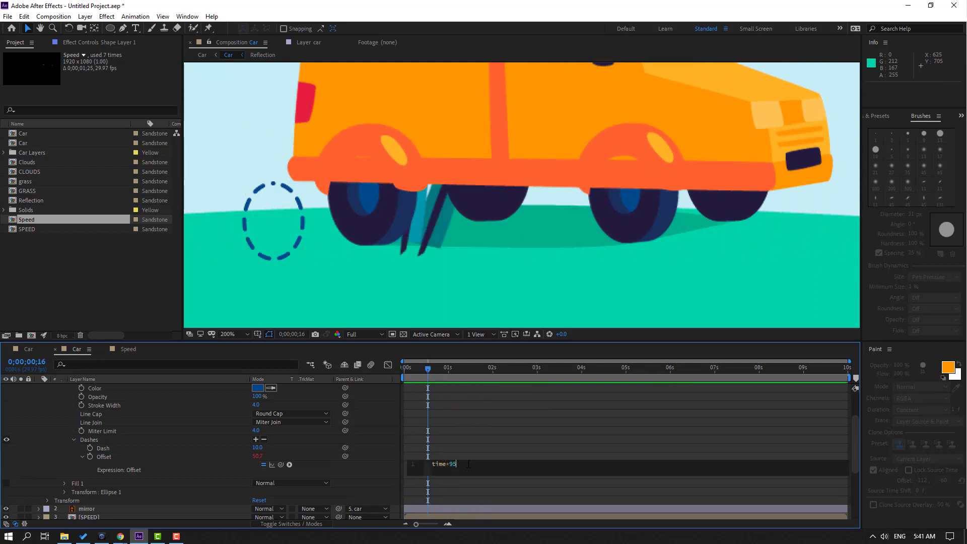
pyautogui.press('BackSpace')
pyautogui.press('BackSpace')
pyautogui.write('300')
pyautogui.click(508, 451)
pyautogui.press('space')
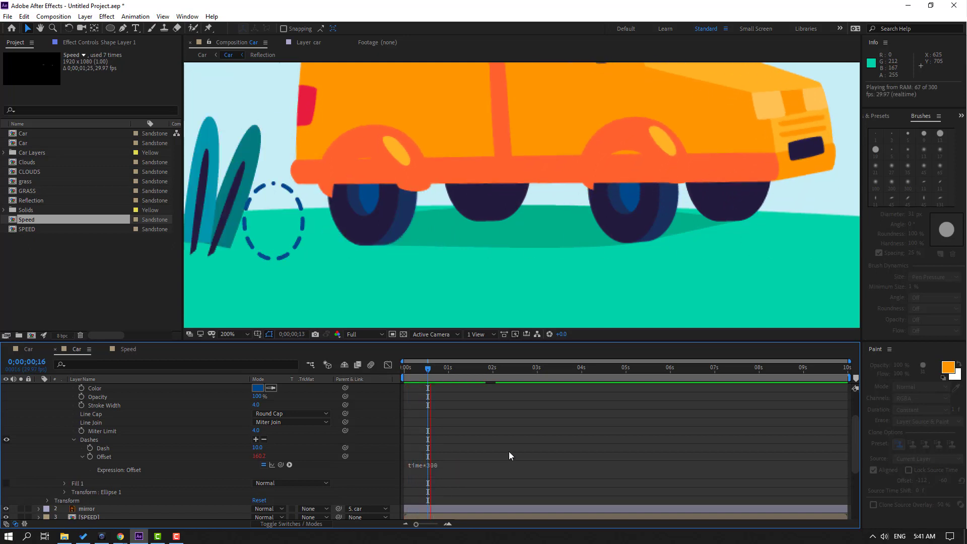
# Try time*150 as the dash Offset expression and play the preview
pyautogui.click(440, 470)
pyautogui.click(468, 465)
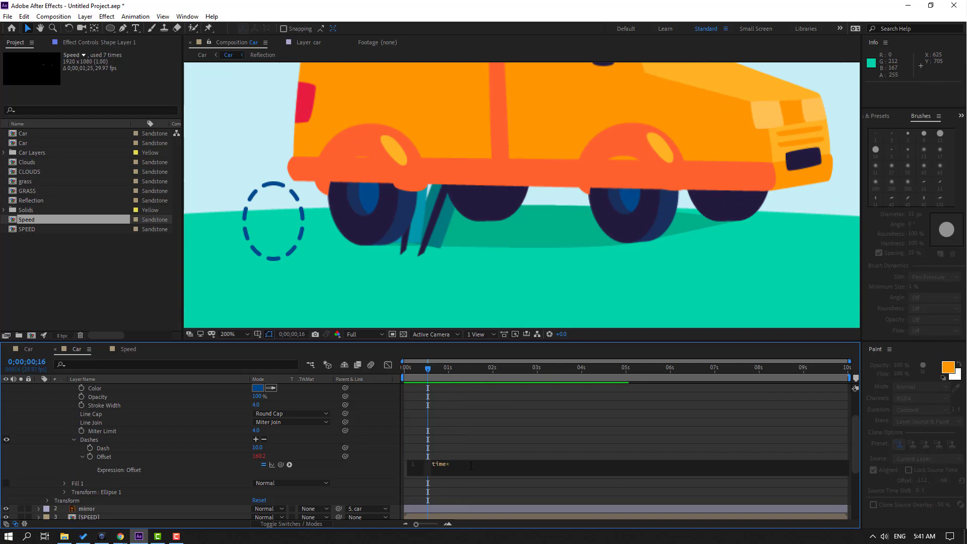
pyautogui.click(502, 457)
pyautogui.press('space')
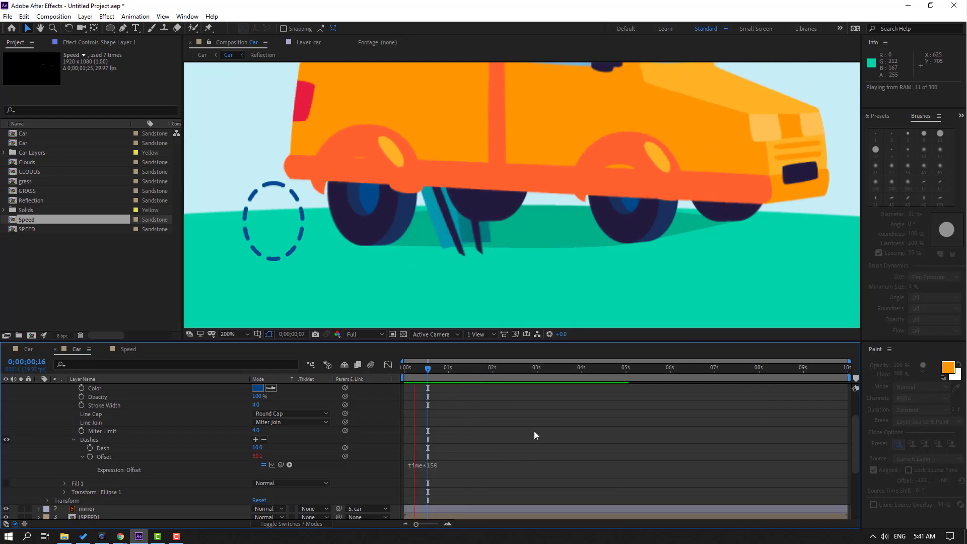
# Set the dash Offset expression to time*200, preview it, and return the playhead to the start of the composition
pyautogui.click(442, 466)
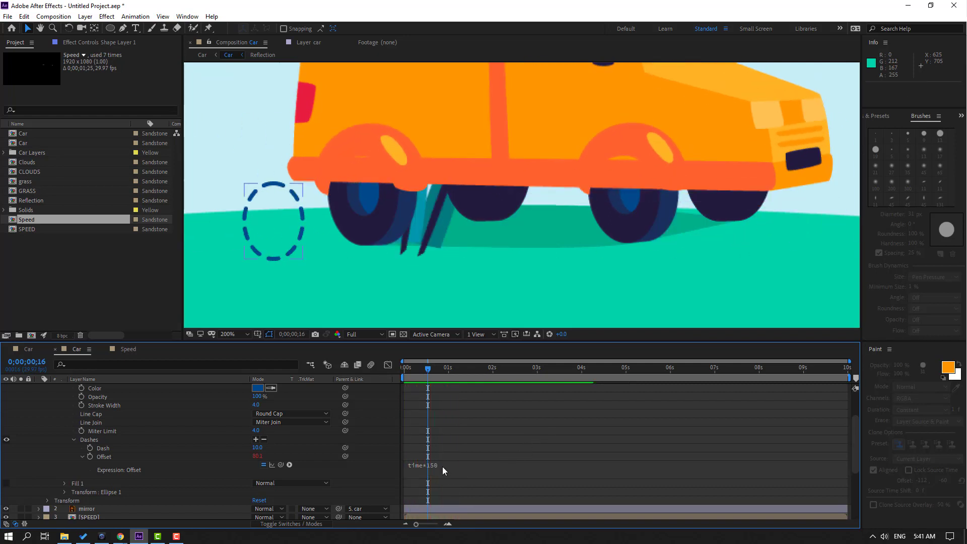
pyautogui.click(442, 466)
pyautogui.click(474, 463)
pyautogui.press('BackSpace')
pyautogui.press('BackSpace')
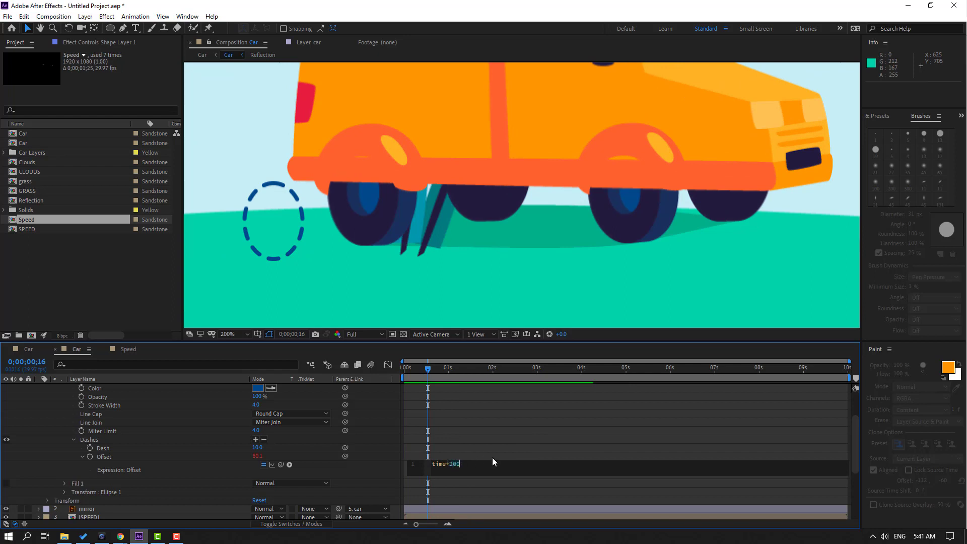
pyautogui.click(497, 454)
pyautogui.press('space')
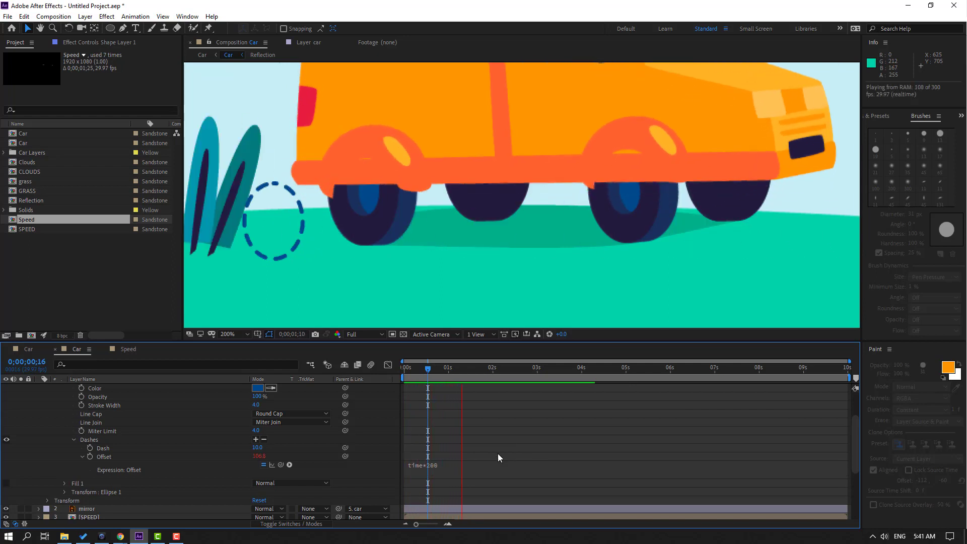
pyautogui.press('space')
pyautogui.moveTo(423, 368); pyautogui.dragTo(211, 415)
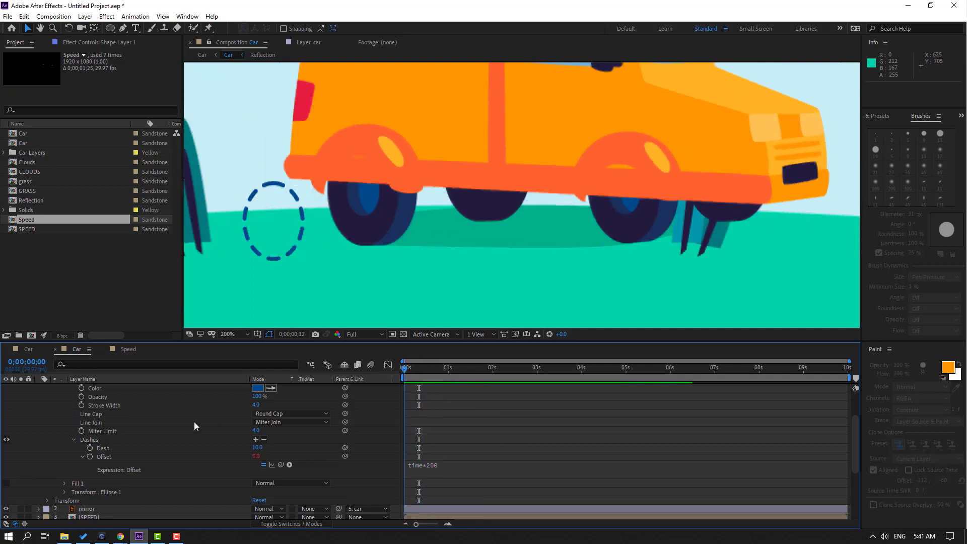
# Collapse the dashed ellipse's shape layer and rename it wheel_line1
pyautogui.scroll(2, 75, 439)
pyautogui.click(38, 387)
pyautogui.press('Return')
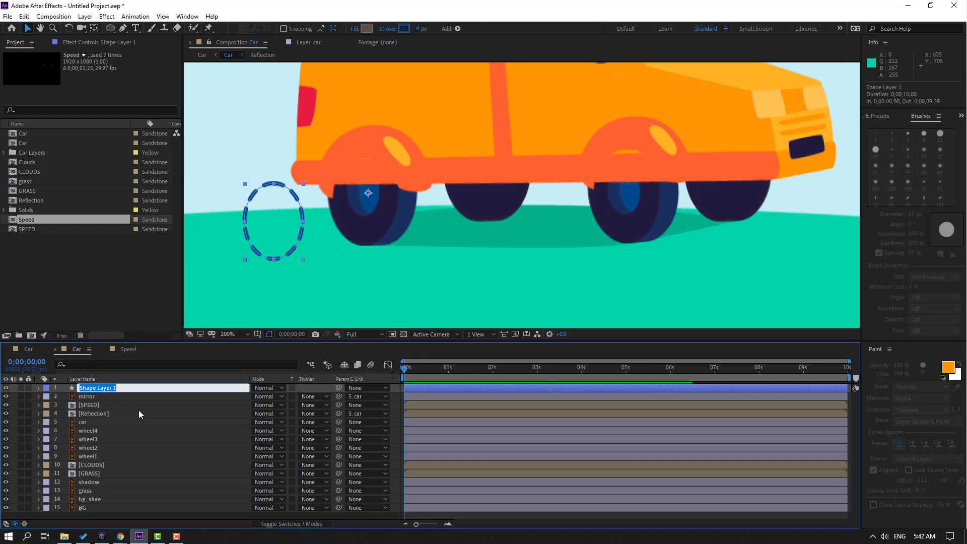
pyautogui.write('wheel_line')
pyautogui.press('Return')
pyautogui.press('Return')
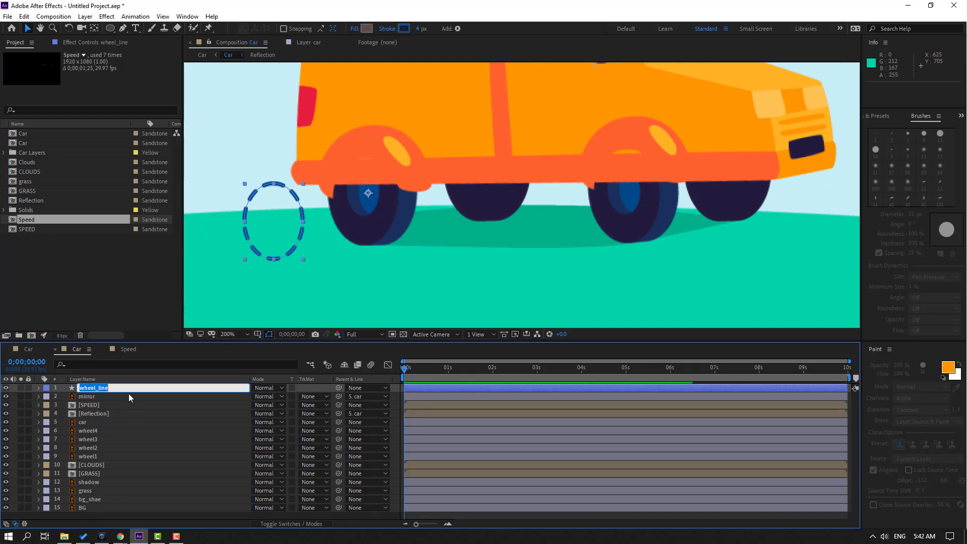
pyautogui.press('Return')
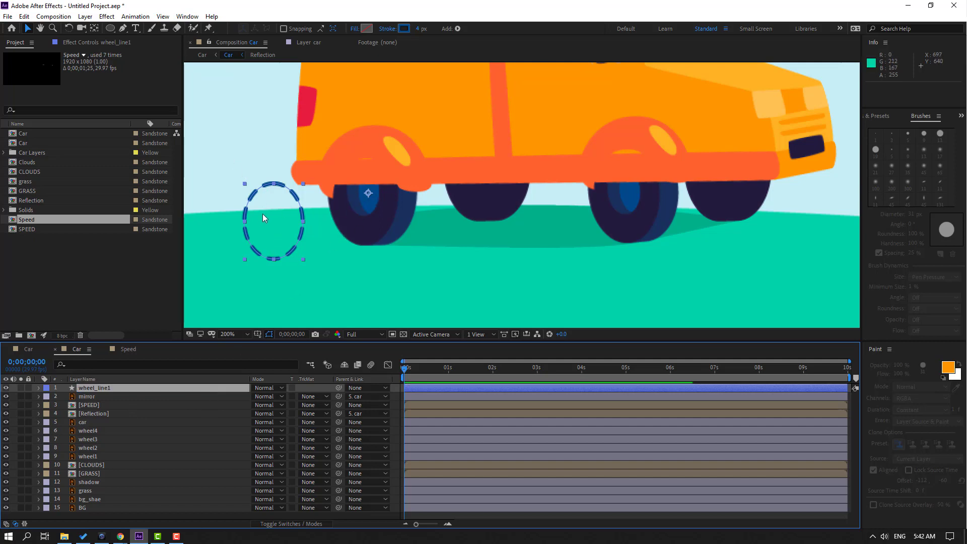
# Centre the anchor point of wheel_line1 on its ellipse and move the ellipse onto the near rear wheel
pyautogui.click(94, 29)
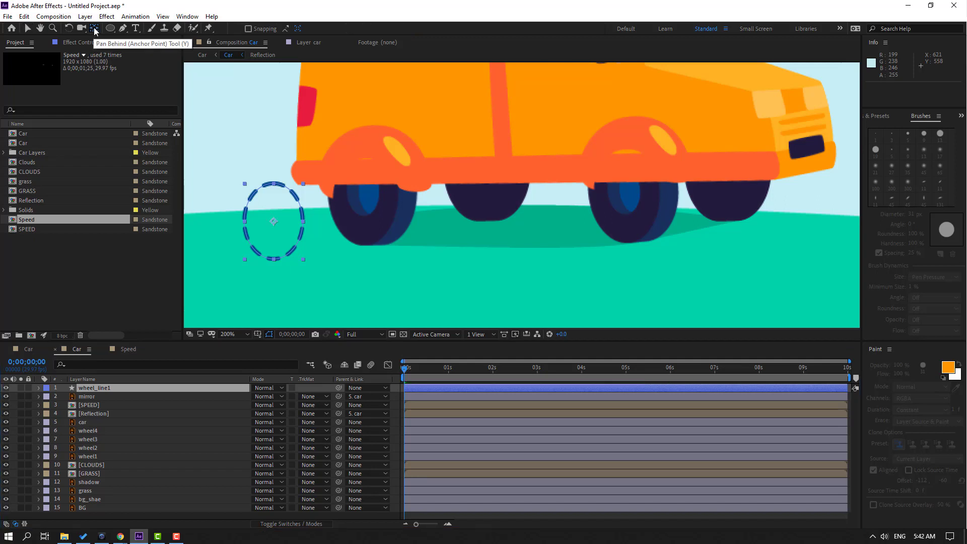
pyautogui.moveTo(270, 229); pyautogui.dragTo(361, 203)
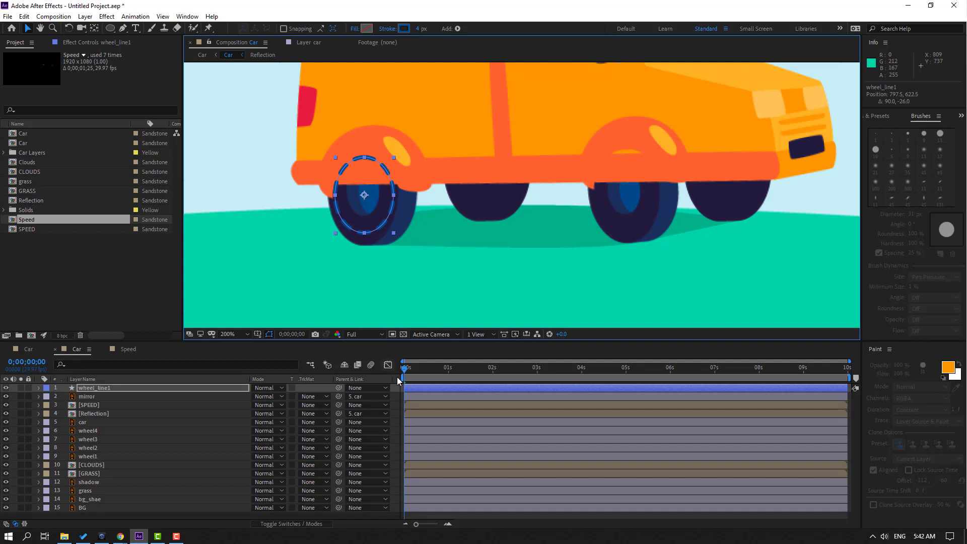
# Reorder the wheel_line1 layer to sit directly below the car layer and above wheel4
pyautogui.hotkey('ctrl', 'Down')
pyautogui.hotkey('ctrl', 'Down')
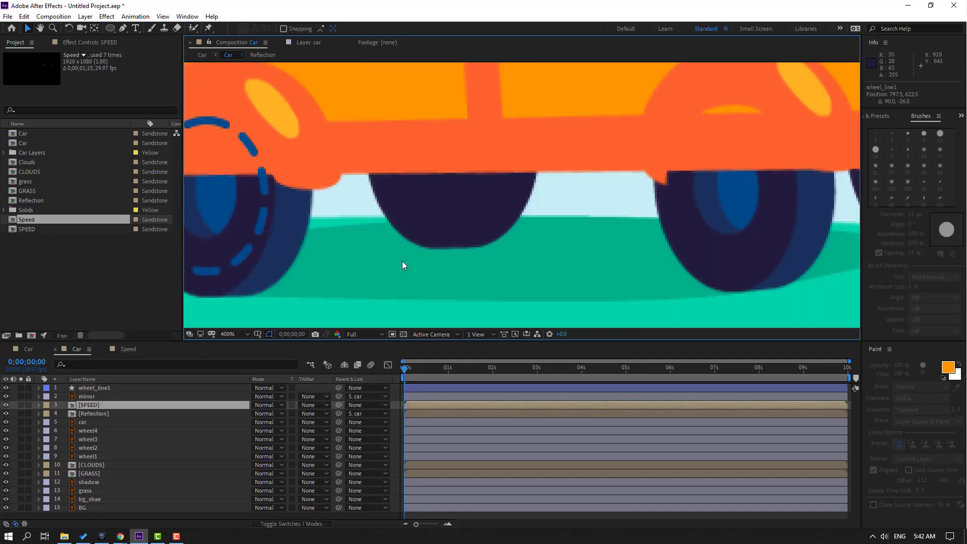
pyautogui.click(98, 389)
pyautogui.moveTo(97, 389); pyautogui.dragTo(157, 431)
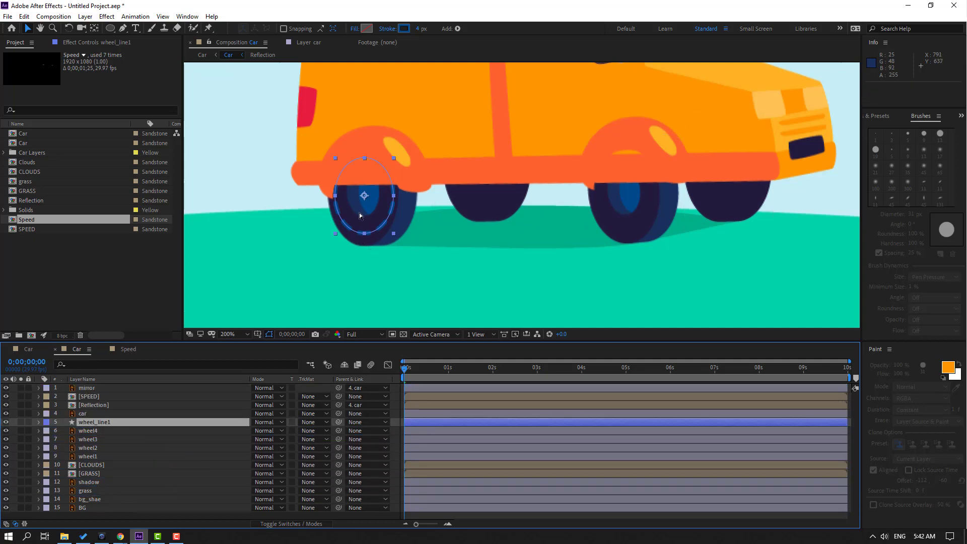
# Duplicate wheel_line1, place the copy over the far rear wheel at about 917, 593, and preview both wheels
pyautogui.hotkey('ctrl', 'd')
pyautogui.moveTo(367, 201); pyautogui.dragTo(381, 196)
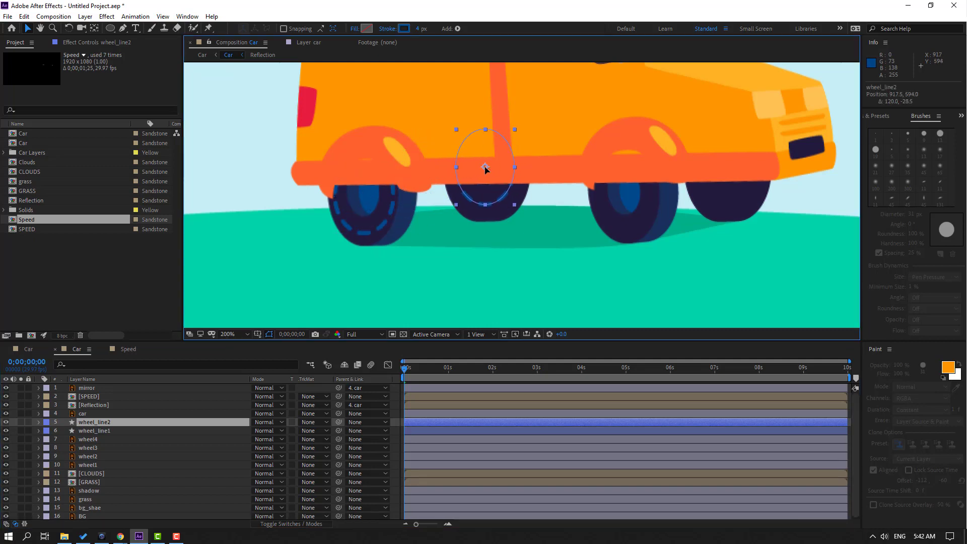
pyautogui.scroll(-3, 277, 244)
pyautogui.click(303, 241)
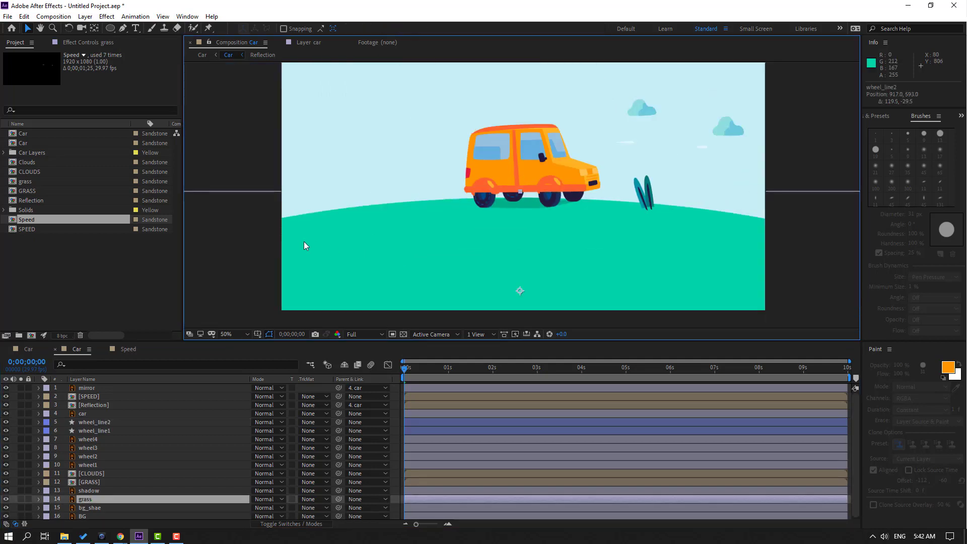
pyautogui.scroll(2, 307, 241)
pyautogui.press('space')
pyautogui.press('.')
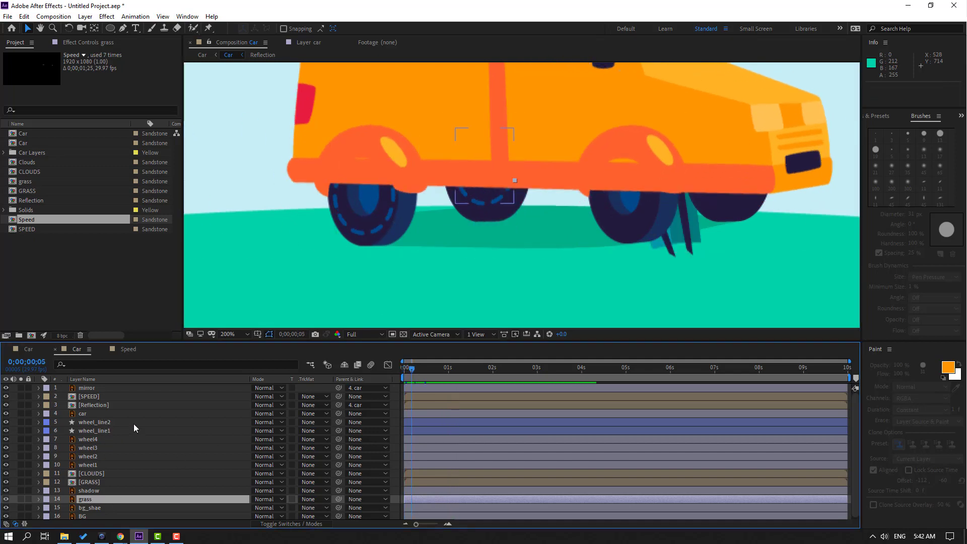
# Make two more dashed-ellipse copies, wheel_line3 on the near front wheel and wheel_line4 on the far front wheel
pyautogui.click(103, 427)
pyautogui.hotkey('ctrl', 'd')
pyautogui.moveTo(476, 167); pyautogui.dragTo(726, 180)
pyautogui.press('Up')
pyautogui.press('Up')
pyautogui.press('Up')
pyautogui.hotkey('ctrl', 'd')
pyautogui.scroll(-2, 679, 220)
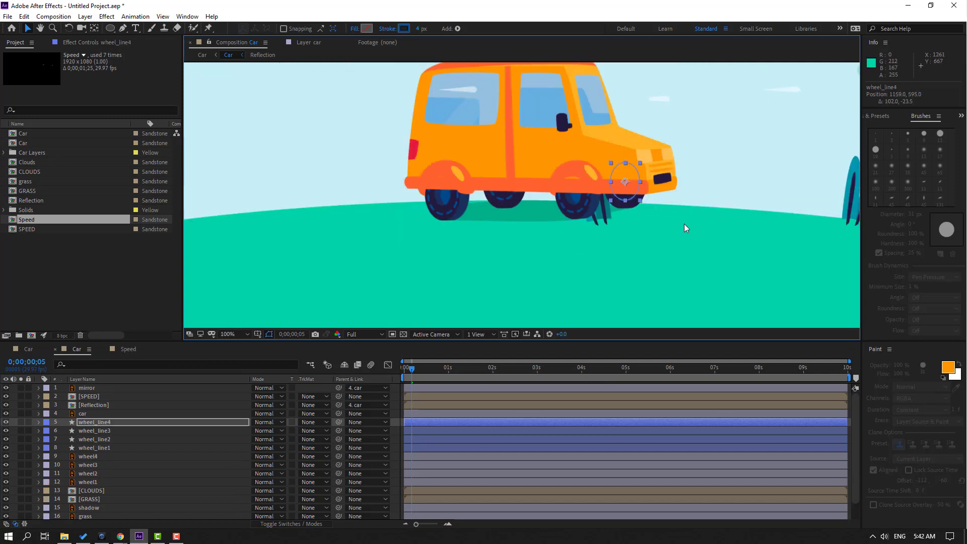
# Preview the turning wheels in the nested Car composition and in the main Car composition
pyautogui.click(721, 215)
pyautogui.press('space')
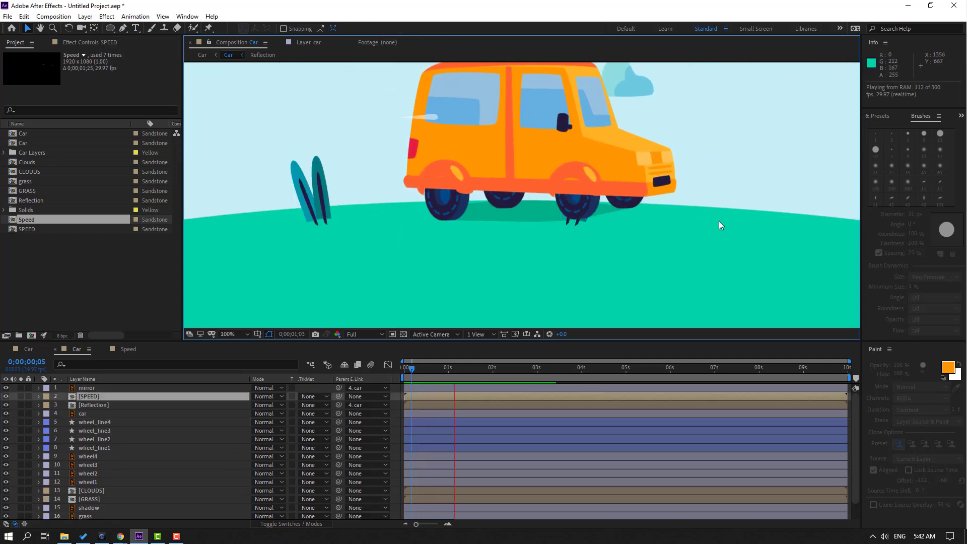
pyautogui.scroll(-1, 539, 245)
pyautogui.scroll(1, 545, 251)
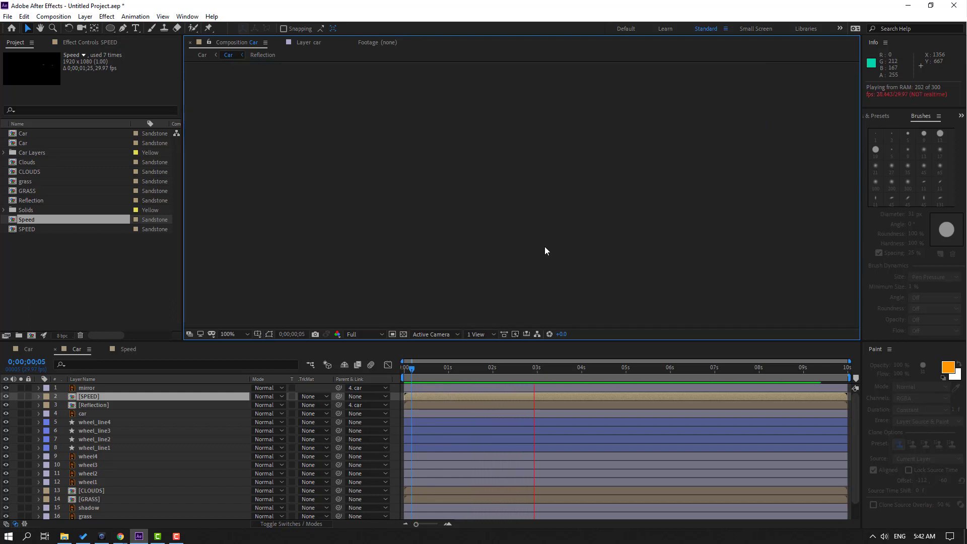
pyautogui.click(205, 379)
pyautogui.click(29, 350)
pyautogui.press('space')
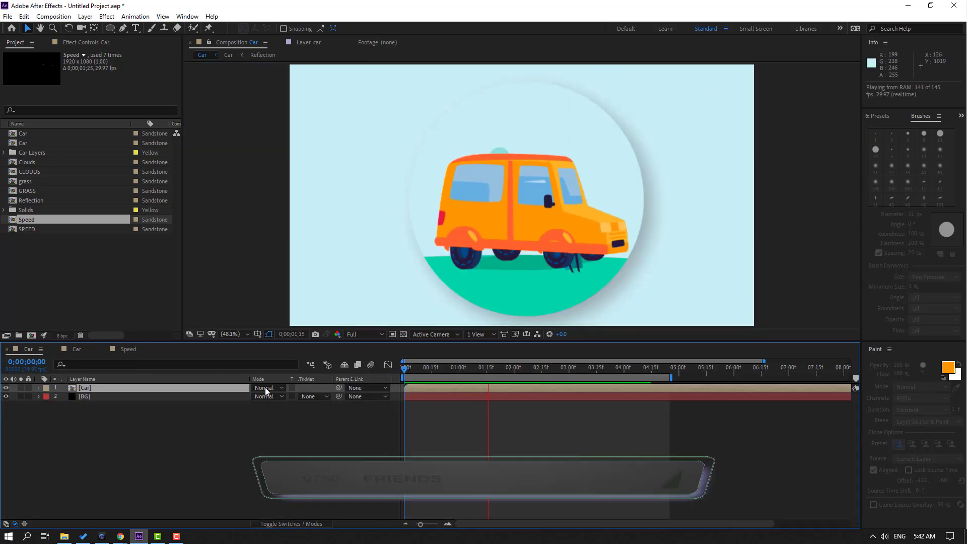